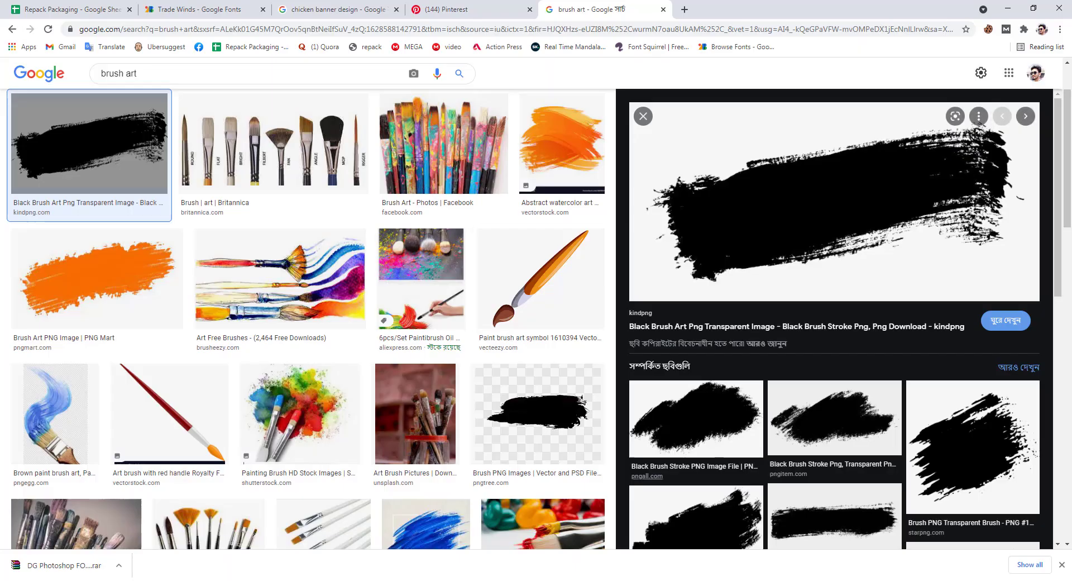
Browse the related black brush stroke images for a stroke suitable as a background shape
scroll(758, 338, "down", 10)
scroll(781, 341, "down", 4)
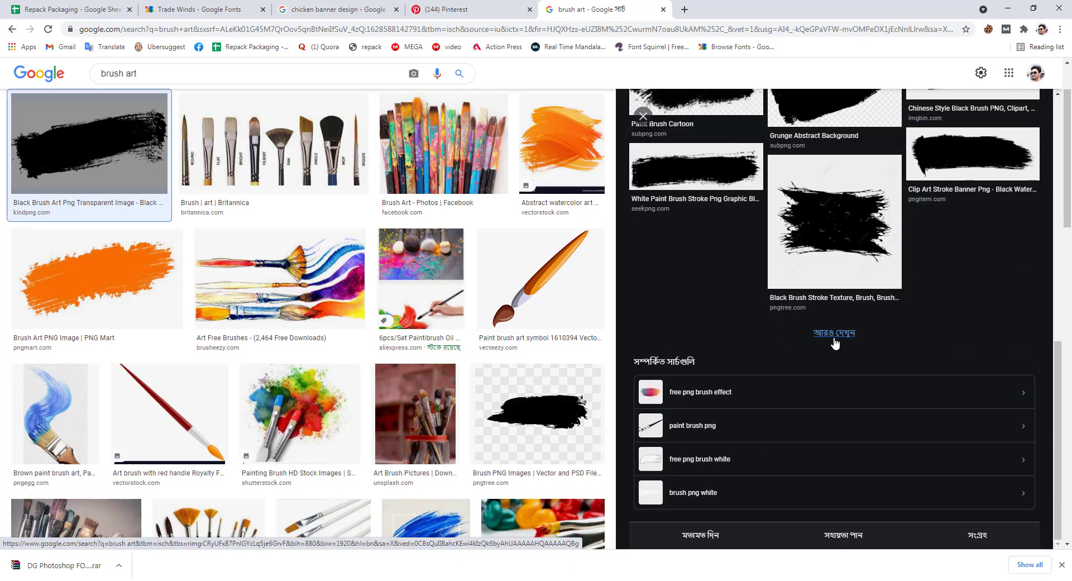
left_click(835, 334)
scroll(782, 380, "down", 5)
scroll(768, 385, "down", 5)
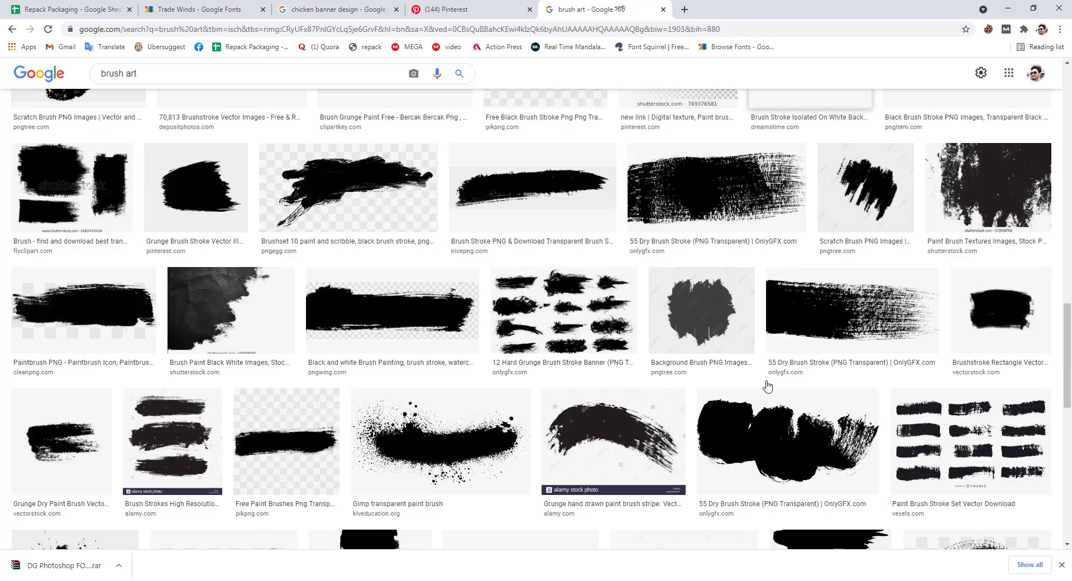
scroll(767, 385, "up", 4)
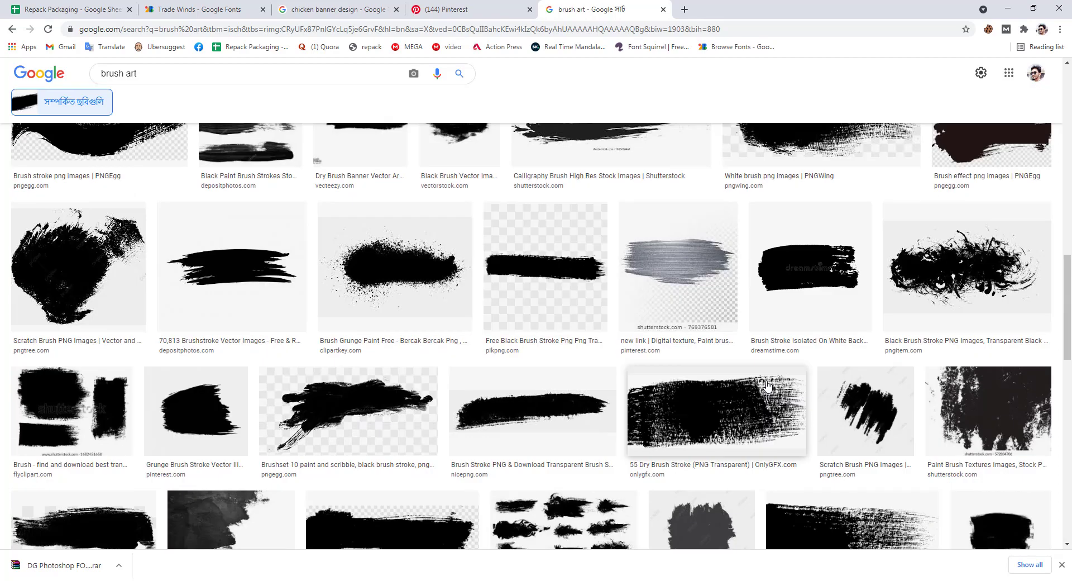
left_click(94, 403)
scroll(628, 407, "down", 3)
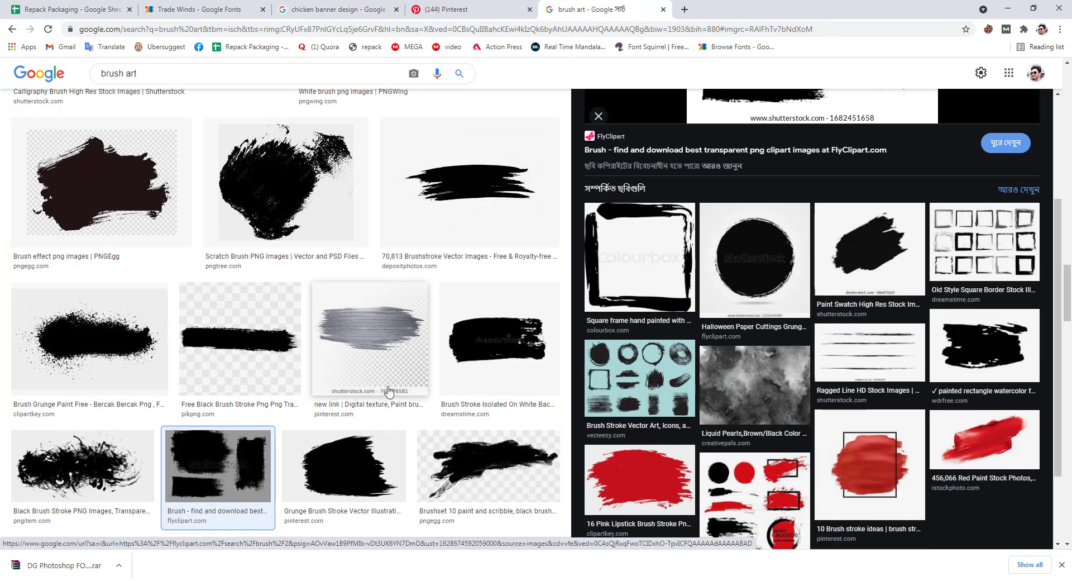
scroll(391, 391, "up", 13)
left_click(305, 284)
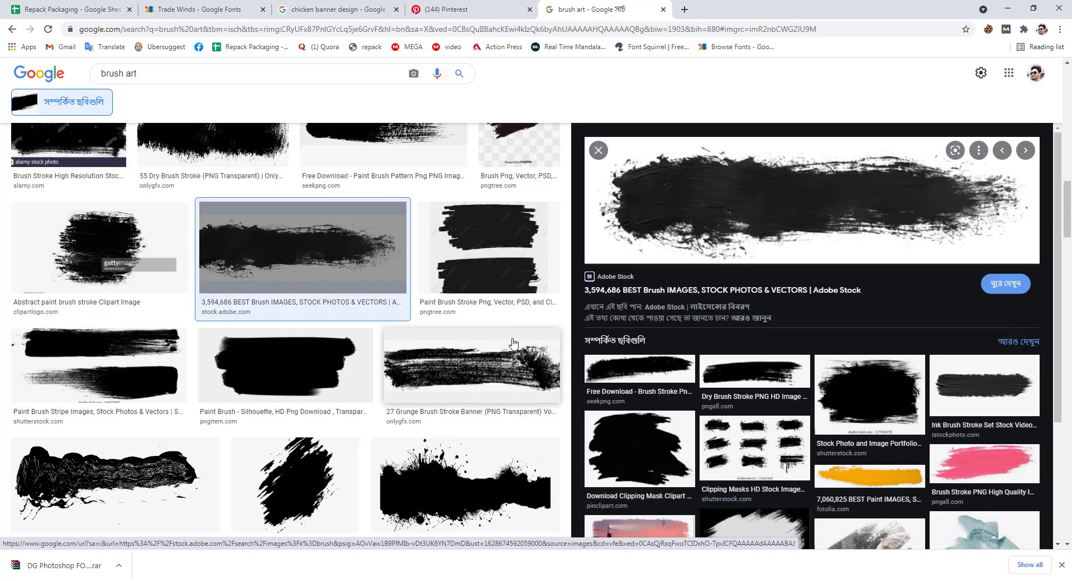
left_click(953, 392)
scroll(875, 420, "down", 5)
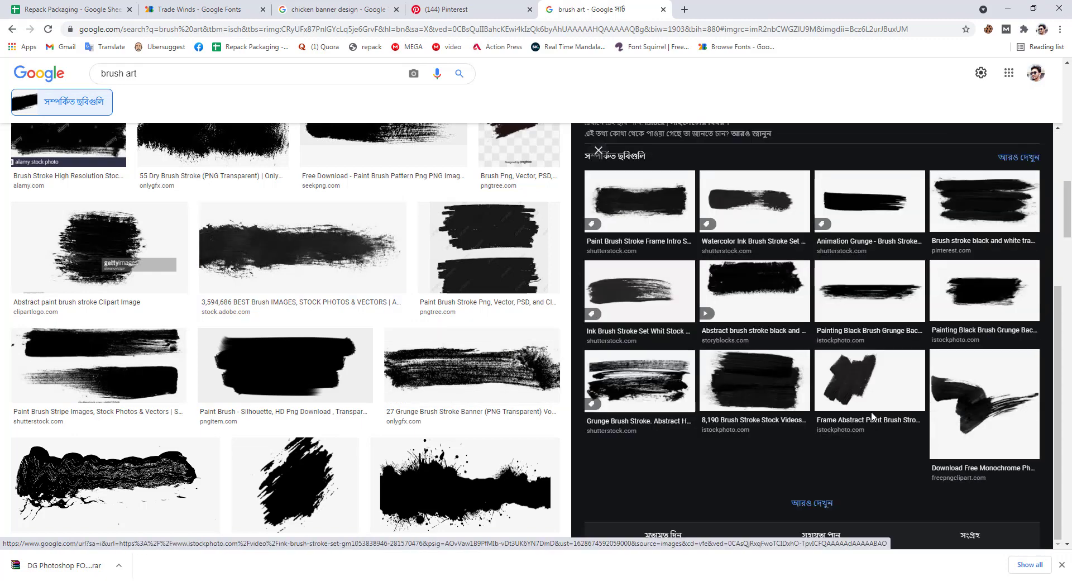
scroll(875, 417, "up", 1)
left_click(882, 361)
scroll(883, 361, "down", 2)
left_click(865, 349)
scroll(838, 261, "down", 5)
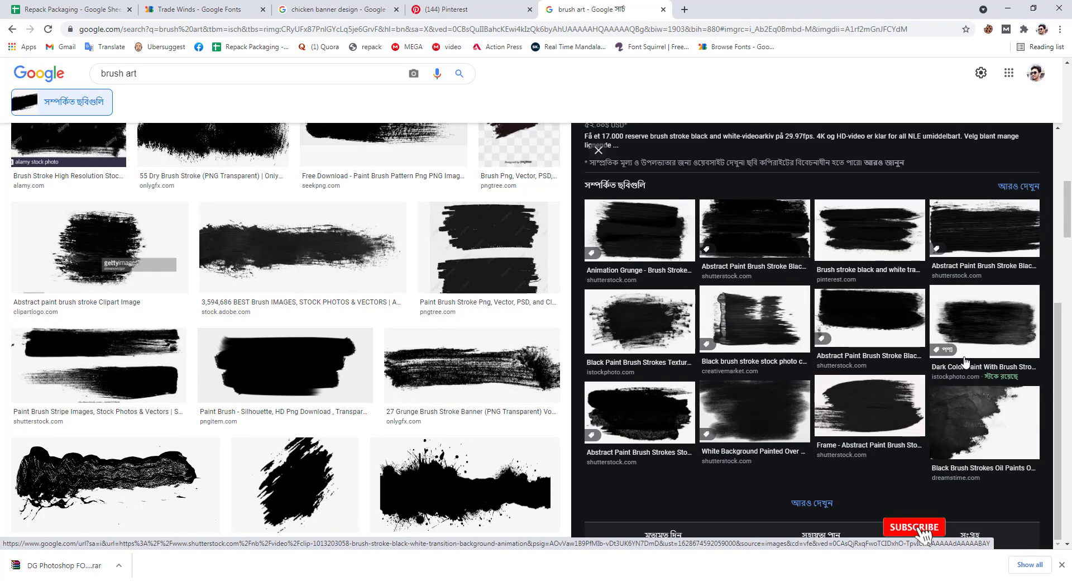
Copy the chosen black brush stroke image and paste it beside the artboard of 0015.ai in Adobe Illustrator
left_click(964, 362)
right_click(816, 241)
left_click(854, 373)
key("alt+Tab")
key("ctrl+v")
scroll(578, 326, "down", 1)
mouse_move(552, 346)
left_mouse_down()
mouse_move(745, 363)
mouse_move(597, 384)
left_mouse_up()
Image-trace the pasted brush stroke, expand and ungroup it, and delete the white background around the black shape
left_click(240, 28)
left_click(284, 27)
right_click(732, 380)
left_click(774, 277)
left_click(812, 304)
left_click(752, 336)
key("Delete")
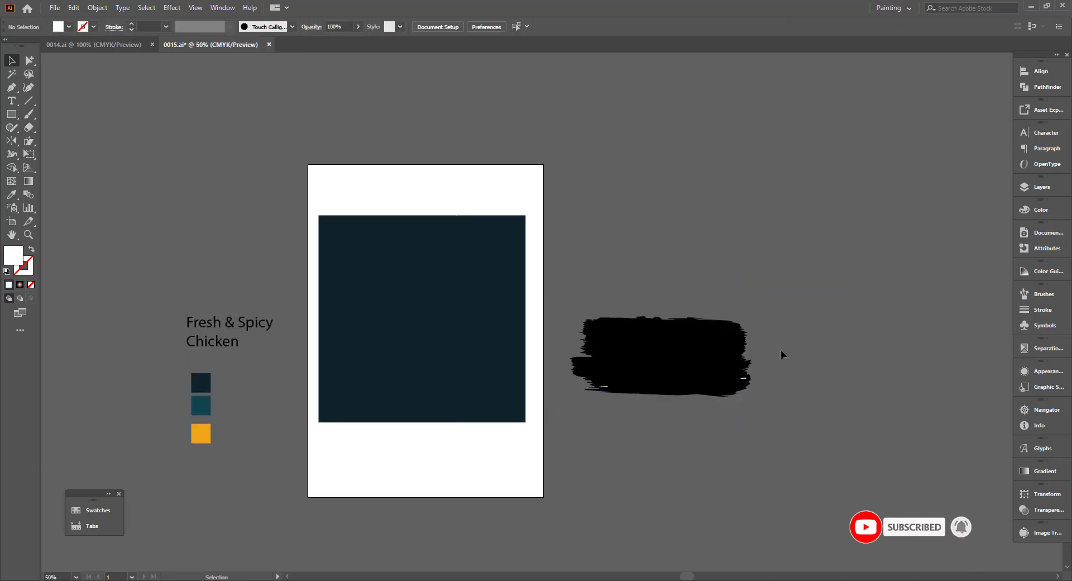
Move the brush stroke onto the lower part of the dark square and fill it with the teal swatch colour
mouse_move(705, 353)
left_mouse_down()
mouse_move(749, 267)
mouse_move(461, 359)
left_mouse_up()
left_click_drag(461, 359, 537, 356)
key("i")
left_click(277, 400)
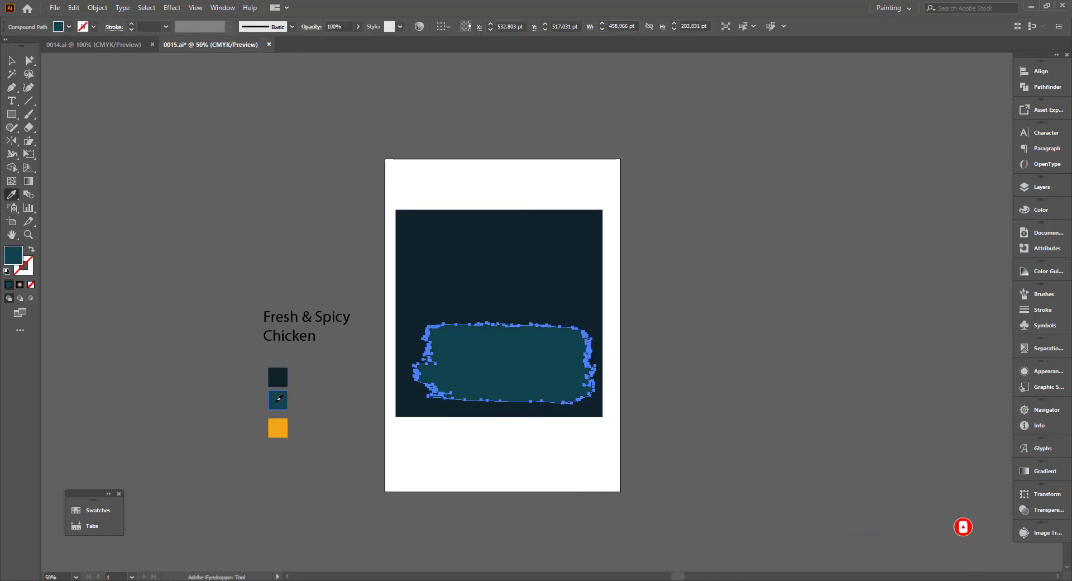
key("v")
left_click(697, 423)
Rotate the teal brush stroke into an upward diagonal and reposition it near the middle of the dark square
scroll(523, 387, "up", 1)
left_click(514, 361)
scroll(594, 298, "down", 2)
scroll(607, 328, "up", 2)
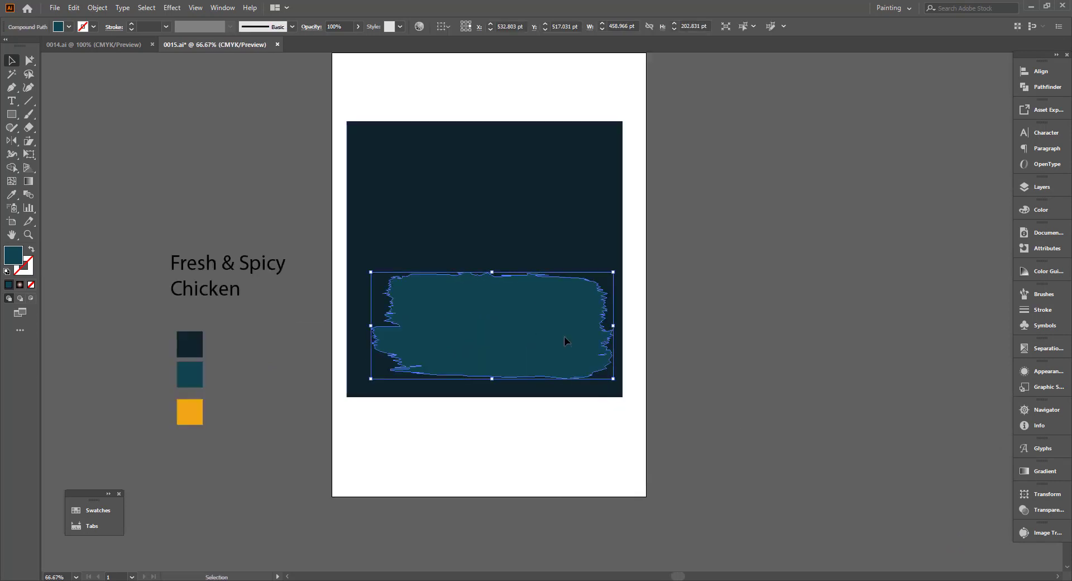
left_click_drag(616, 270, 582, 233)
left_click_drag(448, 445, 455, 462)
left_click(455, 462)
mouse_move(520, 345)
left_mouse_down()
mouse_move(501, 298)
mouse_move(514, 304)
left_mouse_up()
left_click(736, 340)
left_click_drag(736, 341, 747, 373)
Place the roast chicken image DG Photoshop (31).png in the document and move it over the brush stroke
left_click(54, 8)
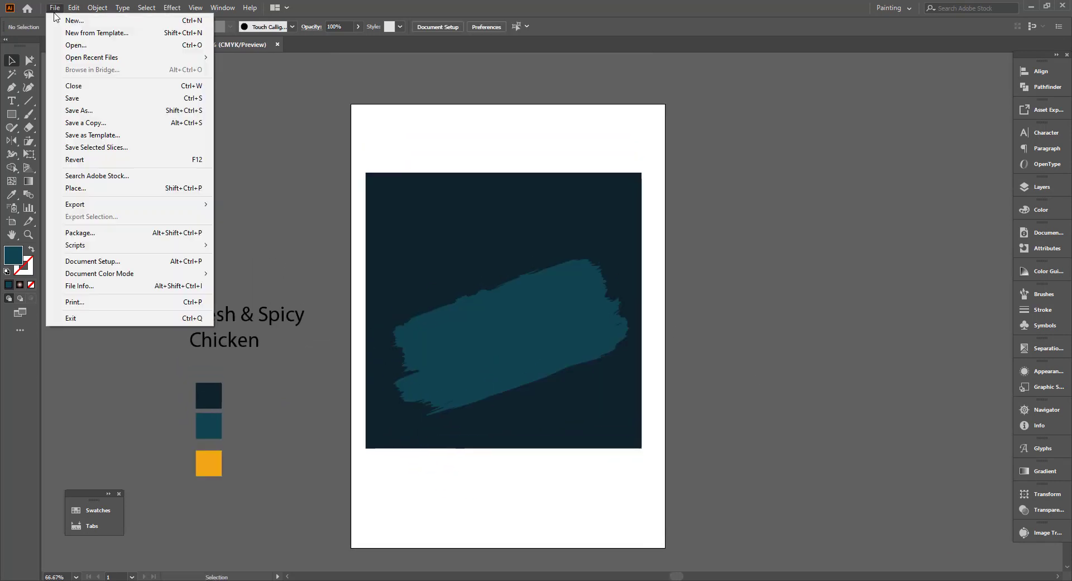
left_click(83, 186)
scroll(201, 436, "down", 3)
left_click(153, 441)
double_click(153, 442)
left_click(731, 335)
left_click_drag(829, 458, 533, 343)
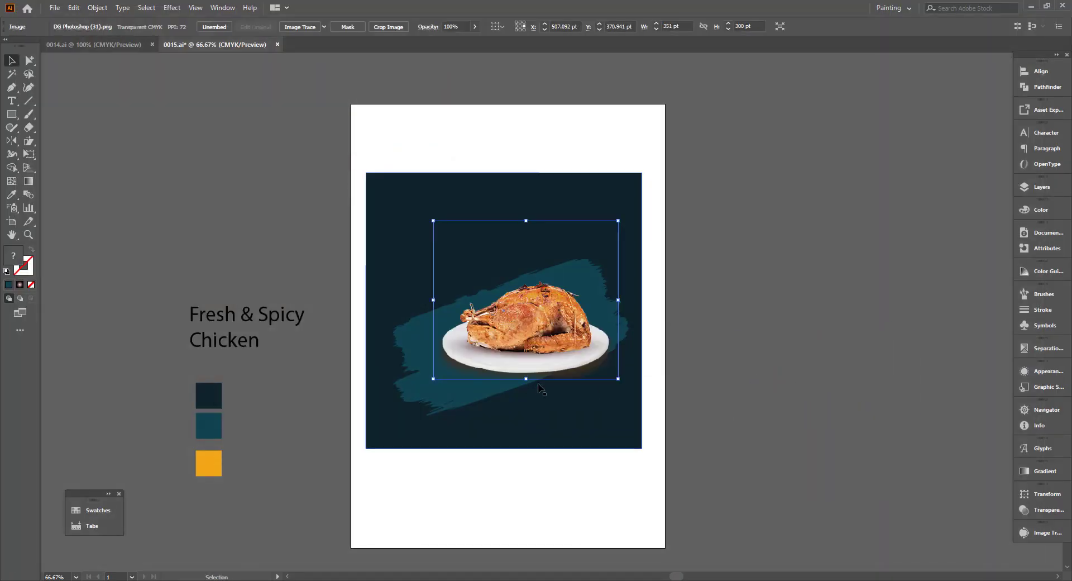
Enlarge the chicken image and centre it over the brush stroke on the dark square
left_click_drag(618, 378, 651, 407)
left_click_drag(544, 374, 523, 355)
left_click(687, 375)
Scale the teal brush stroke up slightly and adjust its position behind the chicken plate
left_click(449, 401)
left_click_drag(411, 431, 401, 442)
left_click(729, 432)
left_click_drag(730, 433, 761, 446)
left_click_drag(478, 425, 472, 424)
left_click_drag(472, 424, 470, 424)
left_click(785, 458)
left_click_drag(785, 458, 792, 461)
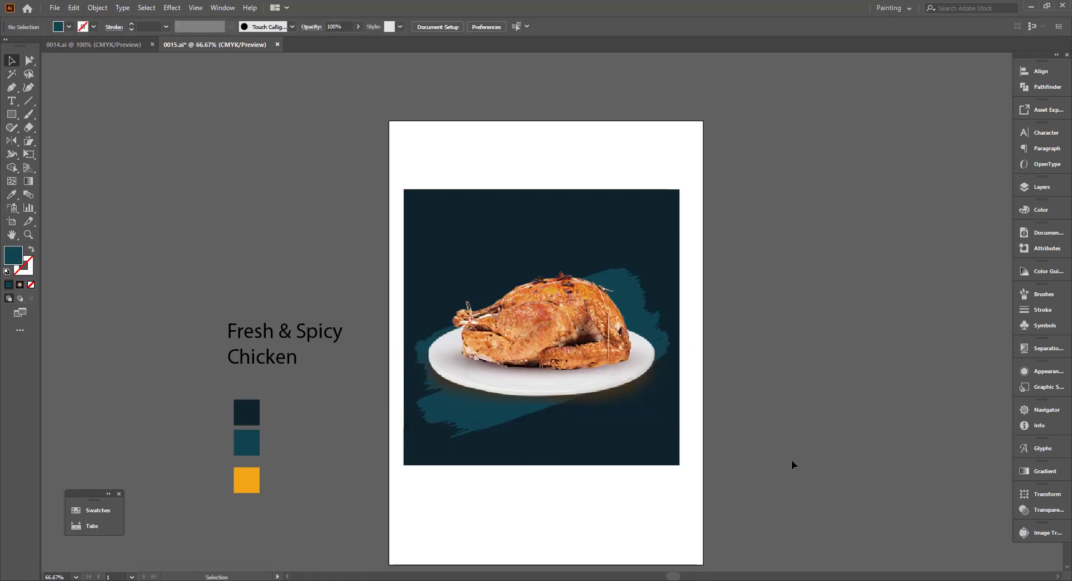
Rotate the brush stroke behind the chicken to a much steeper diagonal
mouse_move(641, 249)
left_mouse_down()
mouse_move(544, 466)
mouse_move(492, 461)
left_mouse_up()
scroll(603, 354, "down", 1)
left_click(699, 375)
left_click_drag(699, 375, 753, 345)
scroll(636, 398, "up", 1)
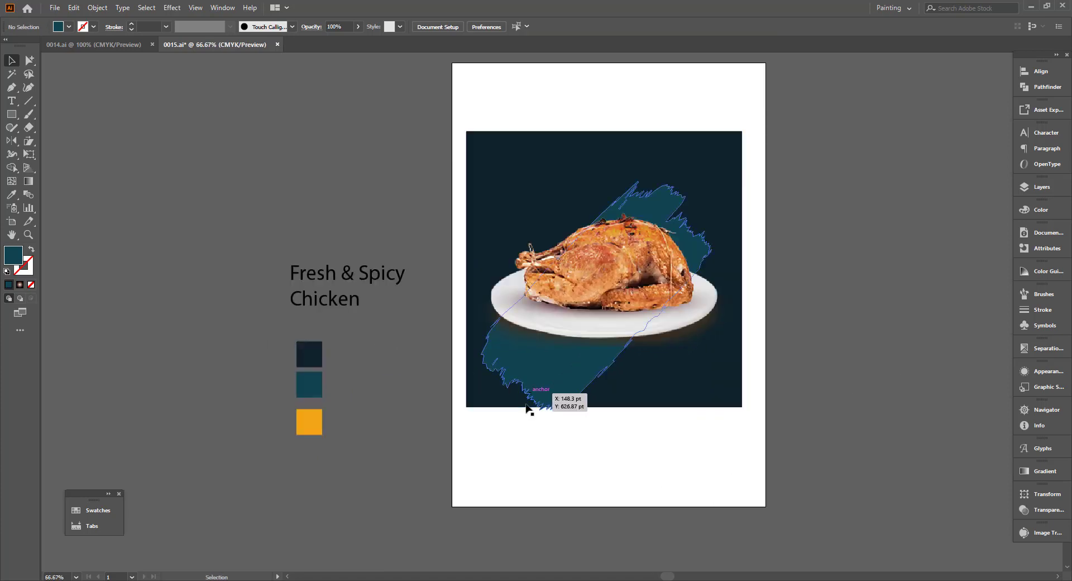
Enlarge and reposition the brush stroke so it runs past the dark square's lower-left corner while its upper end stays behind the chicken
left_click_drag(445, 433, 444, 434)
left_click(782, 391)
left_click_drag(782, 391, 769, 398)
mouse_move(535, 376)
left_mouse_down()
mouse_move(533, 384)
mouse_move(604, 386)
left_mouse_up()
left_click(907, 390)
left_click(550, 391)
left_click(804, 391)
left_click_drag(804, 391, 805, 406)
left_click_drag(557, 414, 549, 408)
left_click(831, 406)
left_click_drag(832, 406, 836, 416)
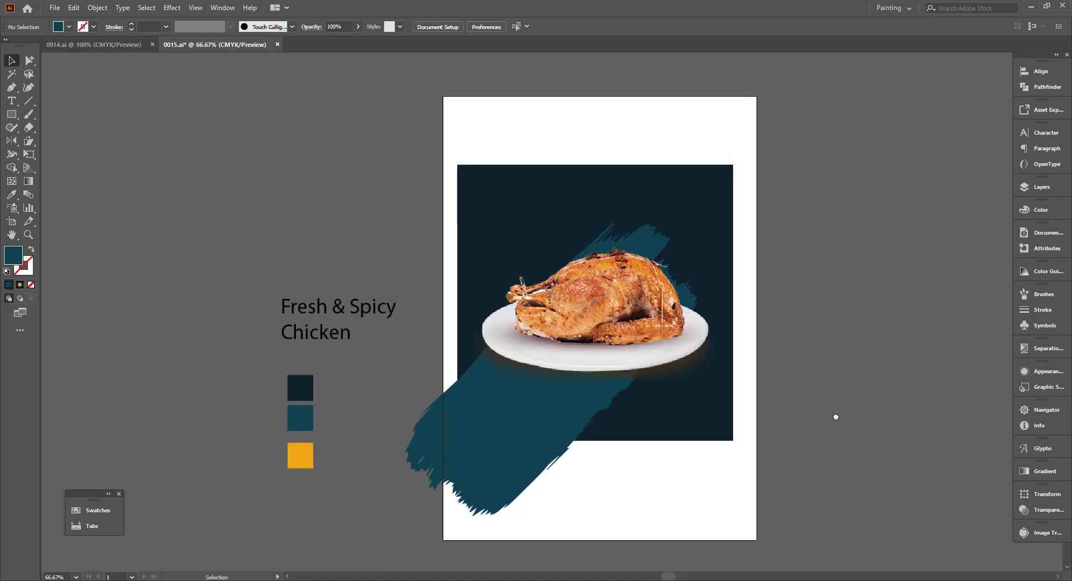
Clip the brush stroke to the dark square's outline with a clipping mask, keeping the square as background
left_click(708, 416)
scroll(708, 416, "up", 1)
left_click_drag(708, 416, 712, 471)
scroll(639, 342, "down", 1)
left_click_drag(822, 407, 835, 400)
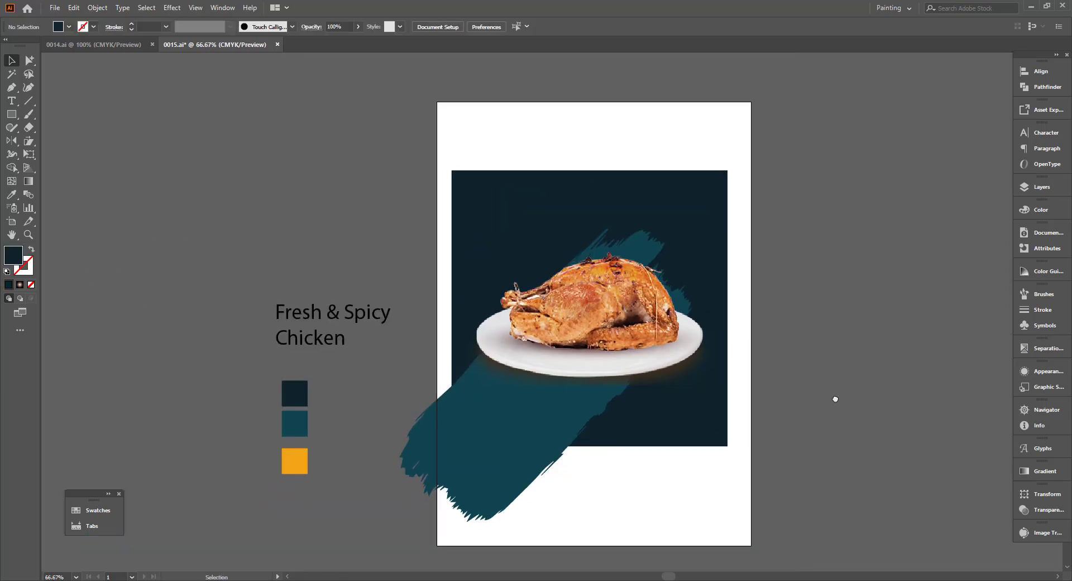
left_click(670, 418)
left_click(529, 488, "shift")
left_click_drag(529, 491, 529, 479)
key("ctrl+7")
left_click(821, 359)
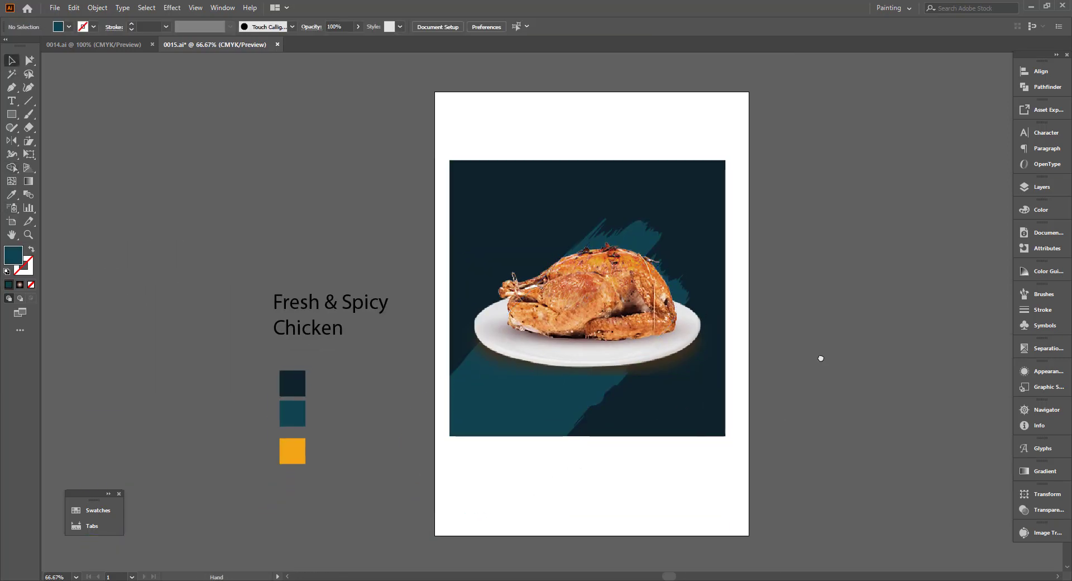
left_click_drag(821, 359, 820, 365)
Move the headline text to the right of the artboard and create a square margin guide inset within the dark square
left_click_drag(883, 249, 883, 249)
left_click(702, 401)
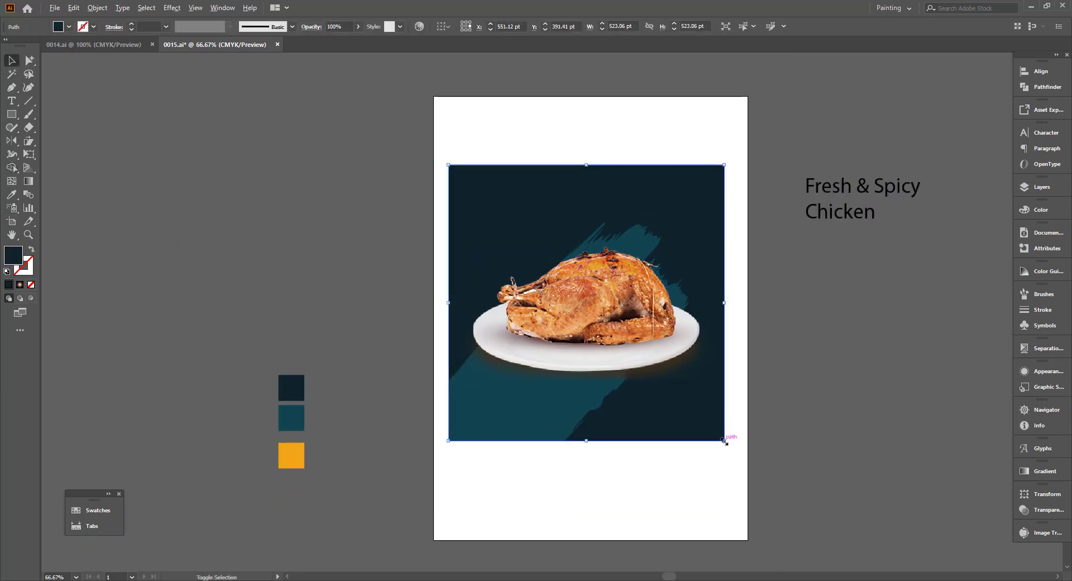
left_click_drag(713, 432, 712, 429)
Set the font of the "Fresh & Spicy Chicken" headline to Trade Winds
left_click(846, 219)
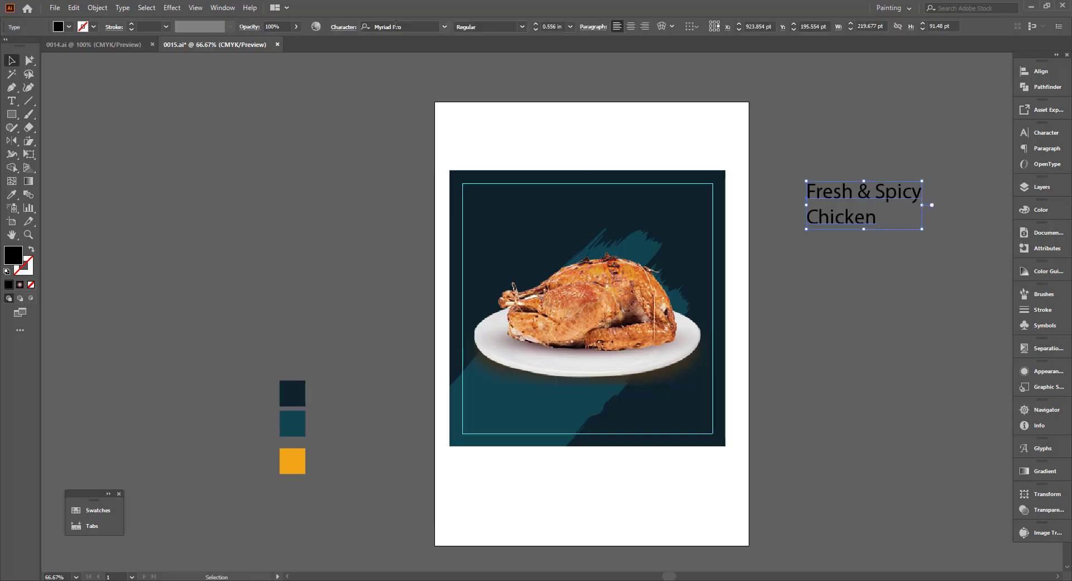
left_click(395, 26)
type("TradeWinds-Regular")
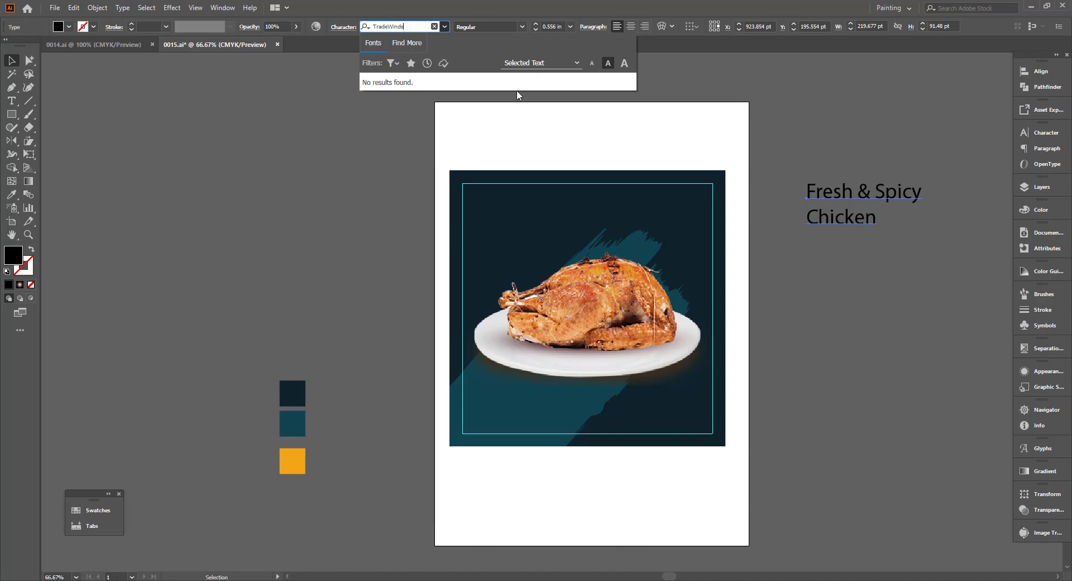
left_click(389, 26)
left_click(401, 83)
left_click(862, 267)
Move the headline above the chicken inside the margin guide and colour it with the orange swatch
left_click_drag(866, 213, 543, 224)
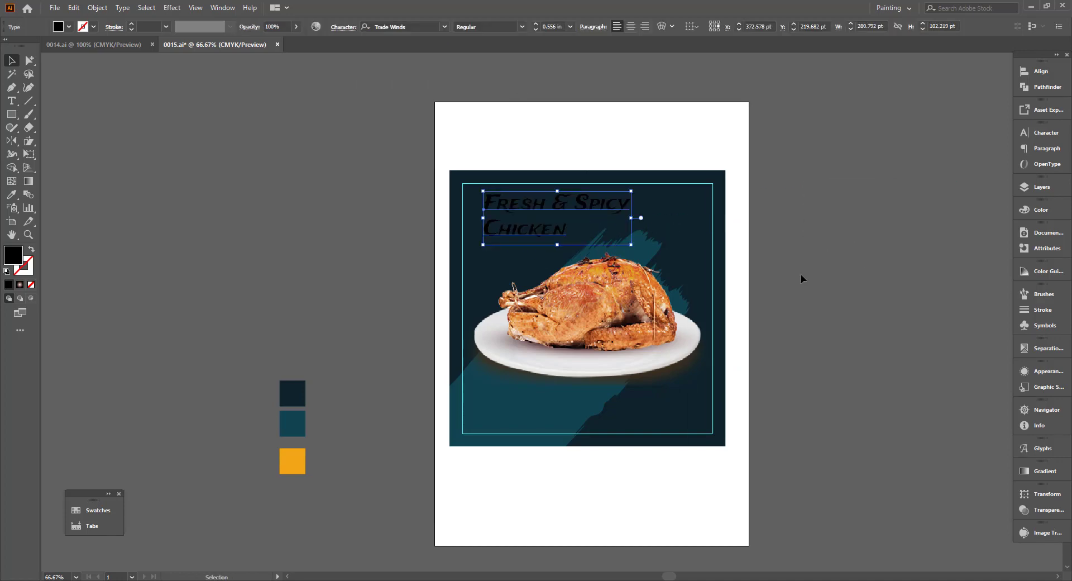
key("i")
left_click(304, 459)
key("v")
left_click(767, 267)
scroll(767, 267, "up", 1)
left_click_drag(768, 267, 762, 301)
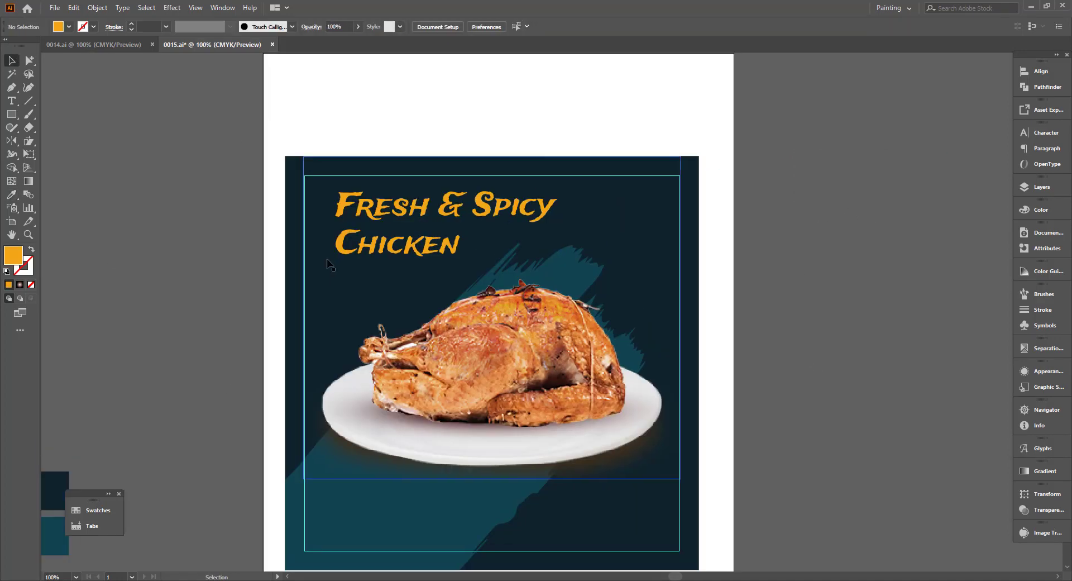
Enlarge the word "Chicken" until it is about as wide as the "Fresh & Spicy" line
double_click(358, 250)
double_click(358, 250)
key("ctrl+shift+period")
key("ctrl+shift+period")
key("ctrl+shift+period")
key("ctrl+shift+period")
key("ctrl+shift+period")
key("ctrl+shift+period")
key("ctrl+shift+period")
key("ctrl+shift+period")
key("ctrl+shift+period")
key("ctrl+shift+period")
key("ctrl+shift+period")
key("ctrl+shift+period")
key("ctrl+shift+period")
key("ctrl+shift+period")
key("ctrl+shift+period")
key("ctrl+shift+period")
key("ctrl+shift+period")
key("ctrl+shift+period")
key("ctrl+shift+period")
key("ctrl+shift+period")
left_click(12, 60)
left_click(262, 319)
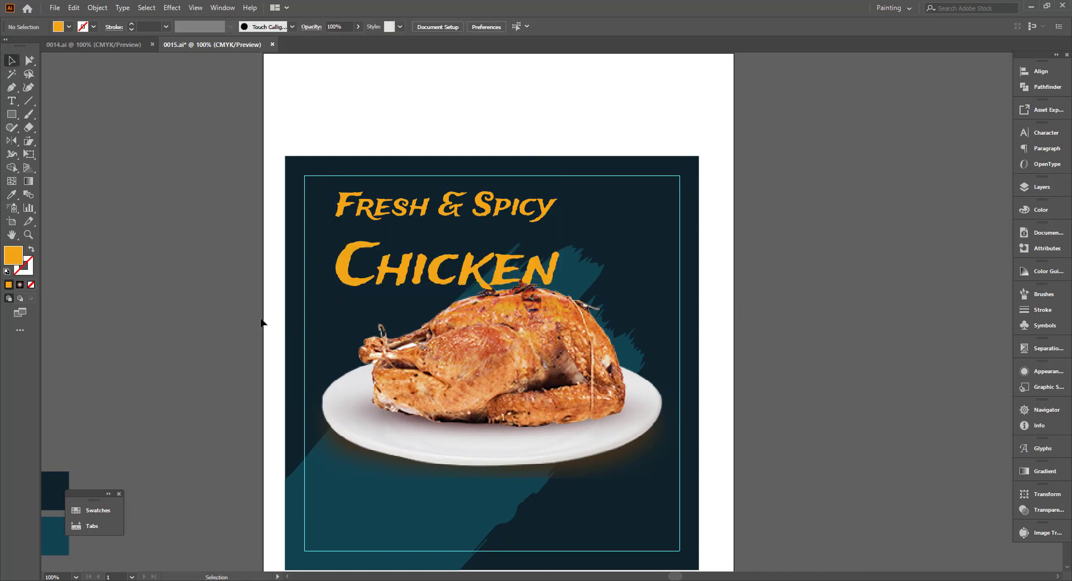
Cut "Fresh & Spicy" from the headline and paste it as a separate text object placed just above "Chicken"
left_click_drag(390, 268, 392, 261)
left_click(797, 310)
double_click(410, 210)
triple_click(410, 209)
key("ctrl+x")
left_click(11, 60)
left_click_drag(444, 198, 444, 233)
left_click(797, 299)
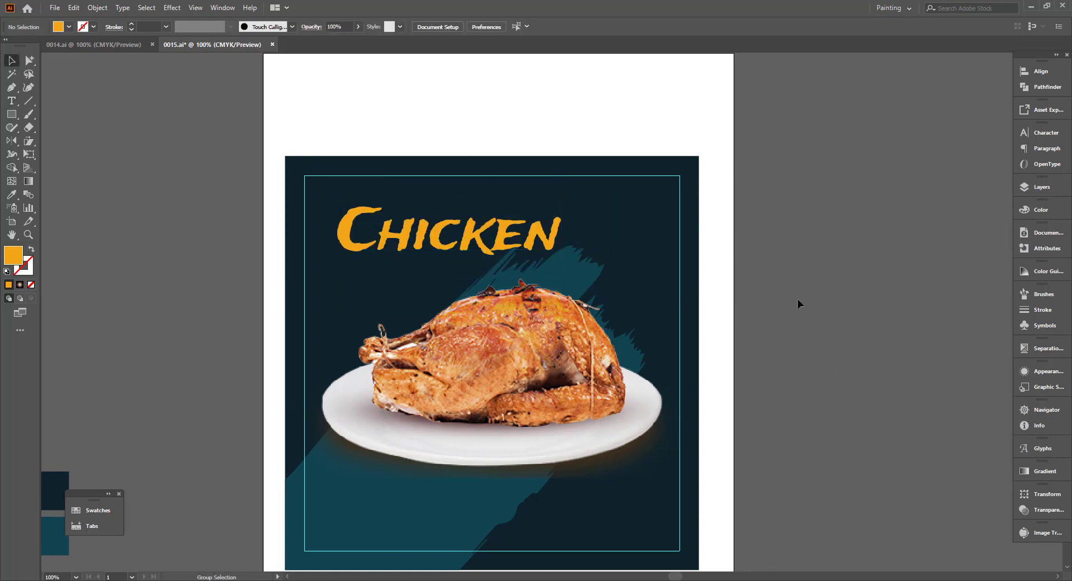
key("ctrl+v")
left_click_drag(637, 321, 590, 227)
left_click(808, 306)
Enlarge only the initial letter "C" of "Chicken" until it stands clearly taller than the rest of the word
scroll(469, 297, "up", 1)
key("t")
left_click_drag(419, 291, 329, 278)
key("ctrl+shift+period")
key("ctrl+shift+period")
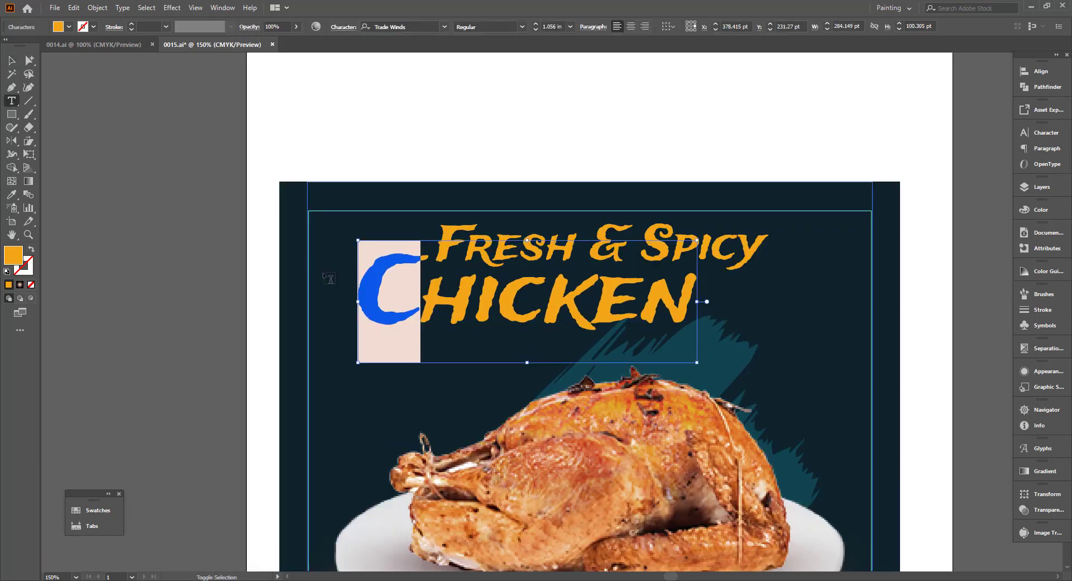
key("ctrl+shift+period")
key("ctrl+shift+period")
key("ctrl+shift+period")
key("ctrl+shift+period")
key("ctrl+shift+period")
key("ctrl+shift+period")
key("ctrl+shift+period")
key("ctrl+shift+period")
key("ctrl+shift+period")
key("ctrl+shift+period")
key("ctrl+shift+period")
key("ctrl+shift+period")
key("ctrl+shift+period")
key("ctrl+shift+period")
key("ctrl+shift+period")
key("ctrl+shift+period")
key("ctrl+shift+period")
key("Escape")
Reposition "Chicken" and shrink "Fresh & Spicy" so it sits beside the large "C", just above the other letters
left_click_drag(587, 302, 580, 314)
left_click_drag(611, 254, 629, 267)
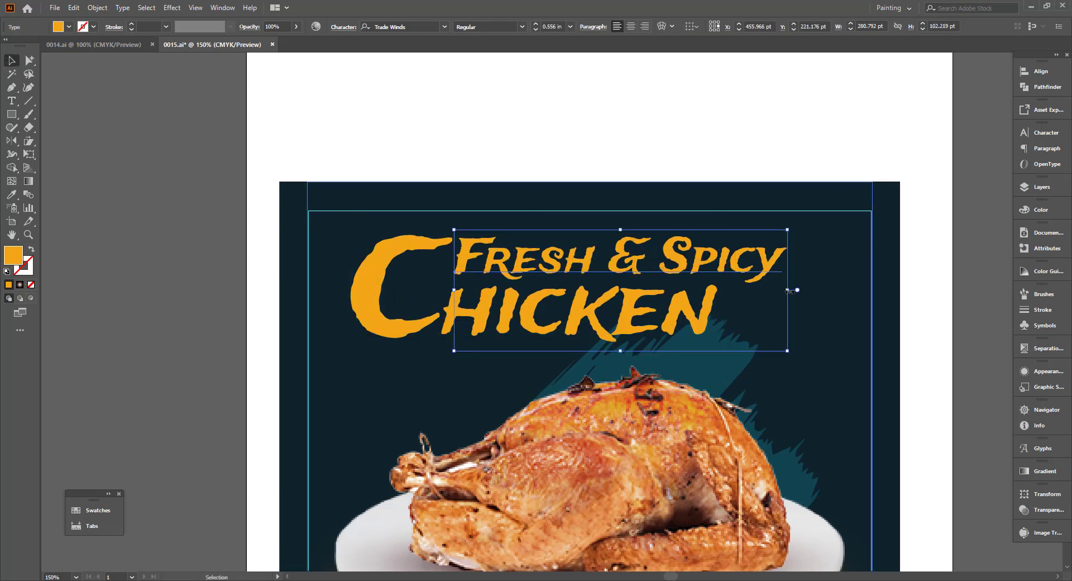
left_click_drag(788, 290, 736, 291)
left_click_drag(712, 266, 715, 260)
left_click(827, 301)
scroll(838, 304, "down", 2)
scroll(810, 258, "up", 1)
Change the fill colour of the "Fresh & Spicy" line to white
left_click(586, 229)
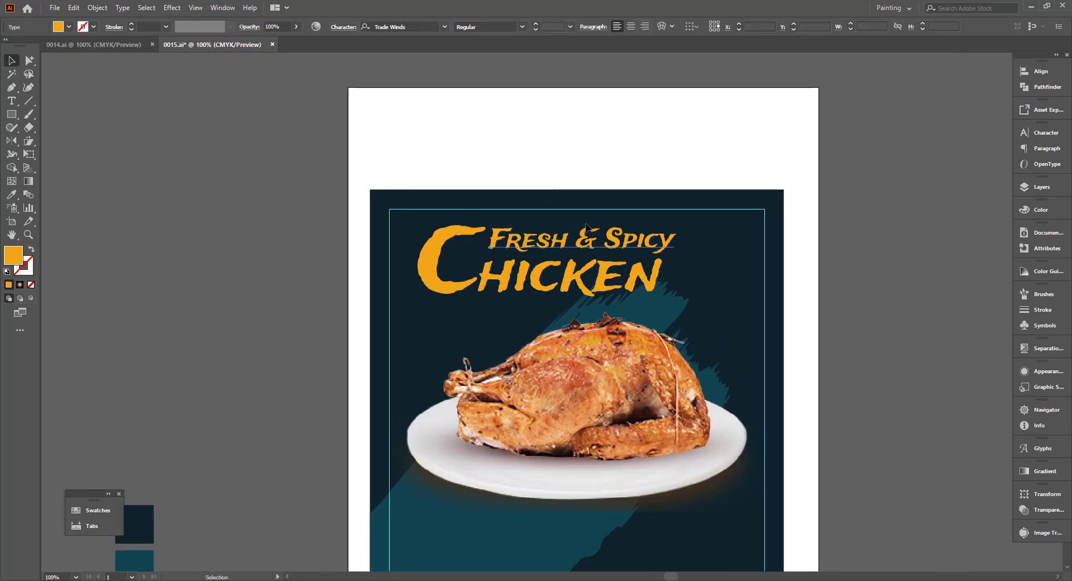
left_click(69, 27)
left_click(28, 46)
left_click(178, 228)
left_click(178, 228)
left_click_drag(879, 347, 848, 292)
Group "Fresh & Spicy" with "Chicken" and move the group to the left margin guide
left_click(494, 218)
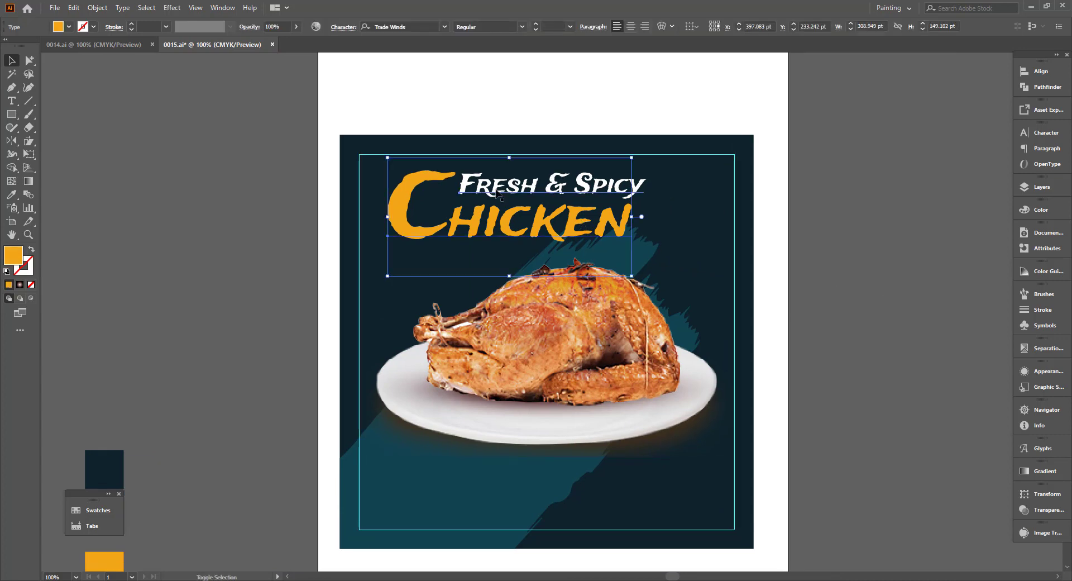
left_click(496, 190, "shift")
key("ctrl+g")
left_click(853, 234)
left_click(617, 221)
left_click_drag(647, 217, 643, 217)
left_click(823, 257)
left_click_drag(823, 257, 790, 253)
left_click_drag(549, 205, 519, 205)
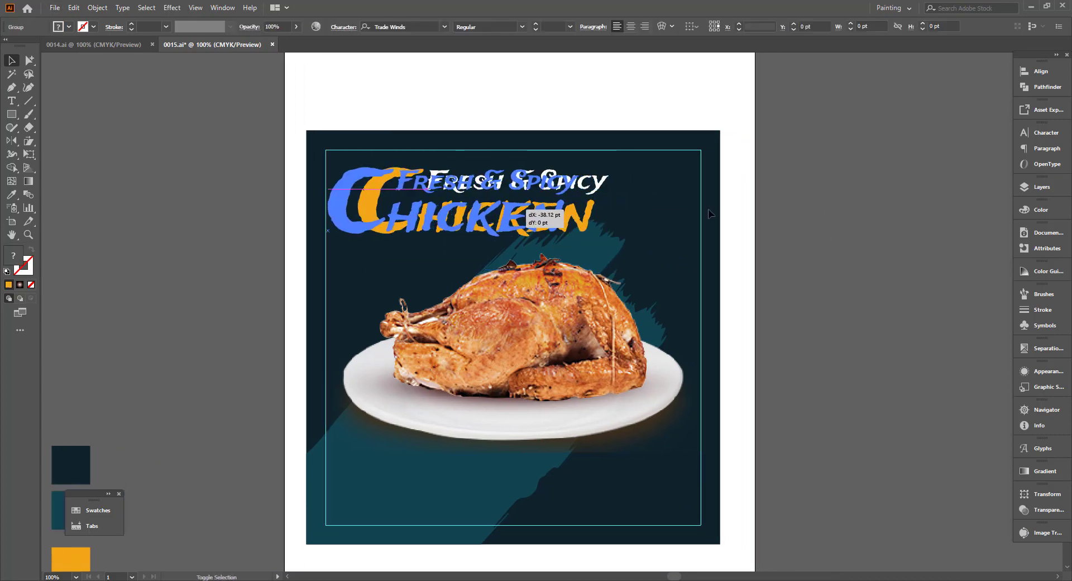
Scale the grouped headline down slightly and nudge it flush with the left margin guide and a little higher
left_click(850, 274)
mouse_move(849, 274)
left_mouse_down()
mouse_move(854, 251)
mouse_move(857, 261)
left_mouse_up()
left_click(555, 204)
left_click_drag(589, 200, 582, 200)
scroll(391, 181, "up", 1)
left_click_drag(439, 173, 425, 173)
key("shift+Up")
key("Down")
key("Down")
scroll(538, 228, "down", 1)
left_click(793, 335)
left_click_drag(793, 335, 809, 306)
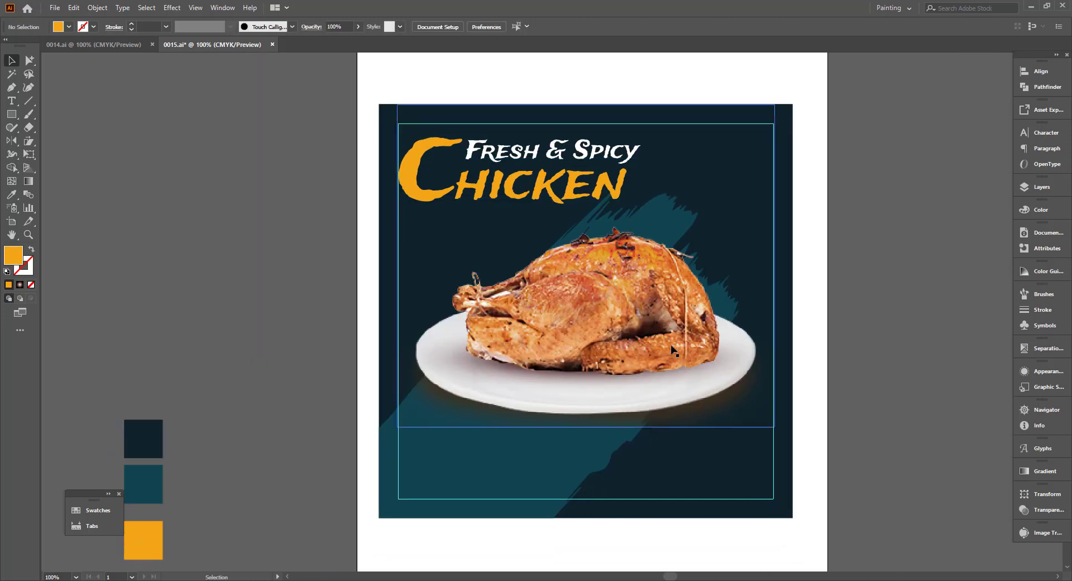
Scale the roast chicken image down slightly and move it towards the banner's horizontal centre
left_click(672, 351)
left_click_drag(775, 266, 767, 265)
left_click_drag(698, 359, 645, 358)
left_click(879, 344)
left_click_drag(879, 345, 857, 347)
Make a copy of the teal brush stroke rotated a quarter turn and align it with the banner's lower-right corner
left_click_drag(464, 445, 536, 445)
left_click_drag(782, 190, 439, 172)
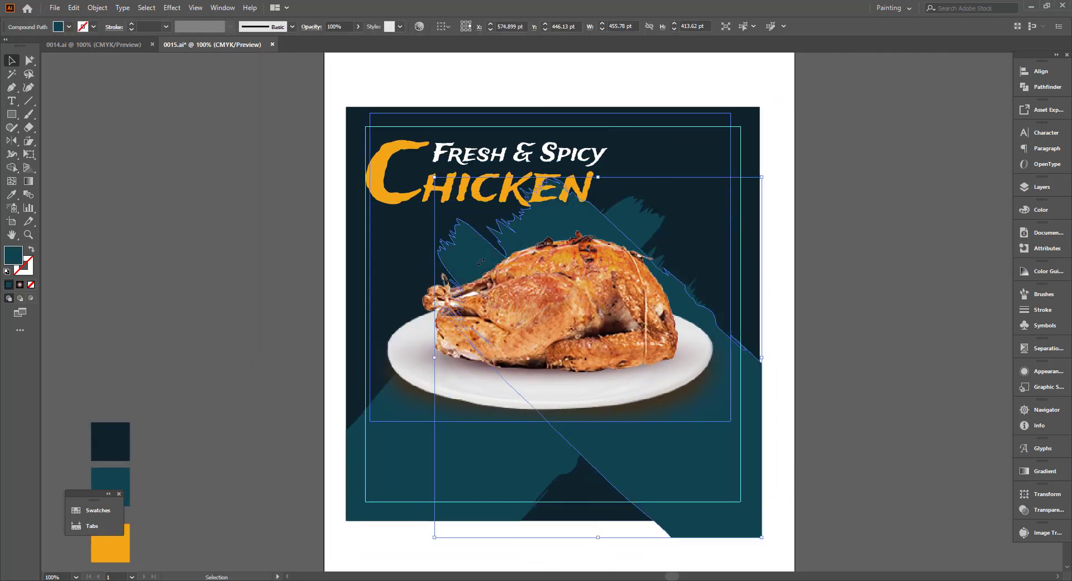
left_click_drag(692, 481, 588, 480)
mouse_move(626, 488)
left_mouse_down()
mouse_move(657, 454)
mouse_move(724, 437)
left_mouse_up()
scroll(776, 509, "up", 2)
left_click_drag(668, 429, 704, 463)
scroll(732, 540, "up", 7)
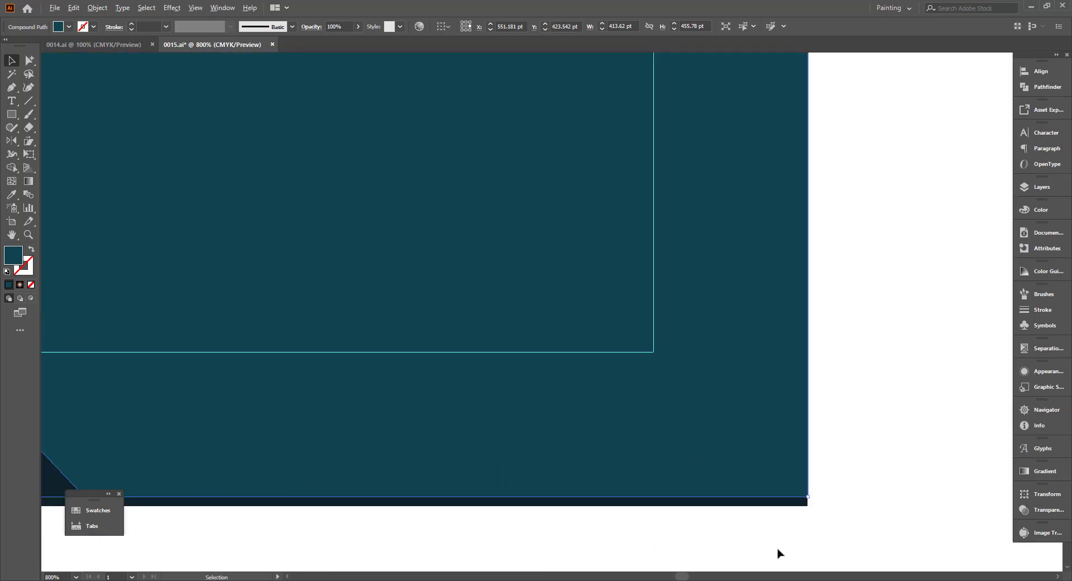
left_click_drag(677, 293, 824, 316)
scroll(676, 320, "up", 4)
scroll(819, 369, "down", 13)
Nudge the roast chicken image slightly to the right over the crossed brush strokes
left_click(562, 304)
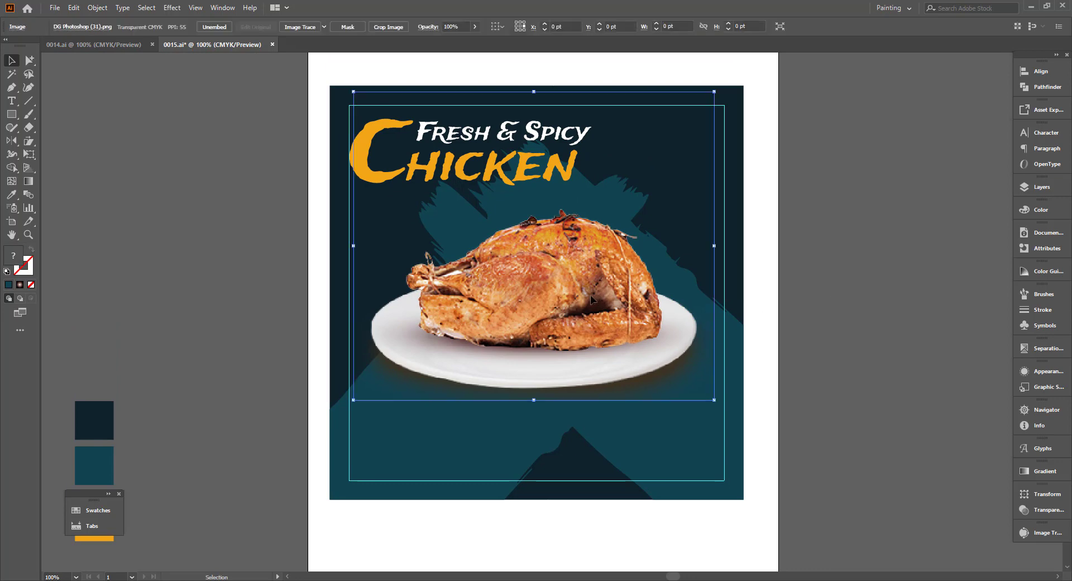
left_click_drag(562, 304, 559, 304)
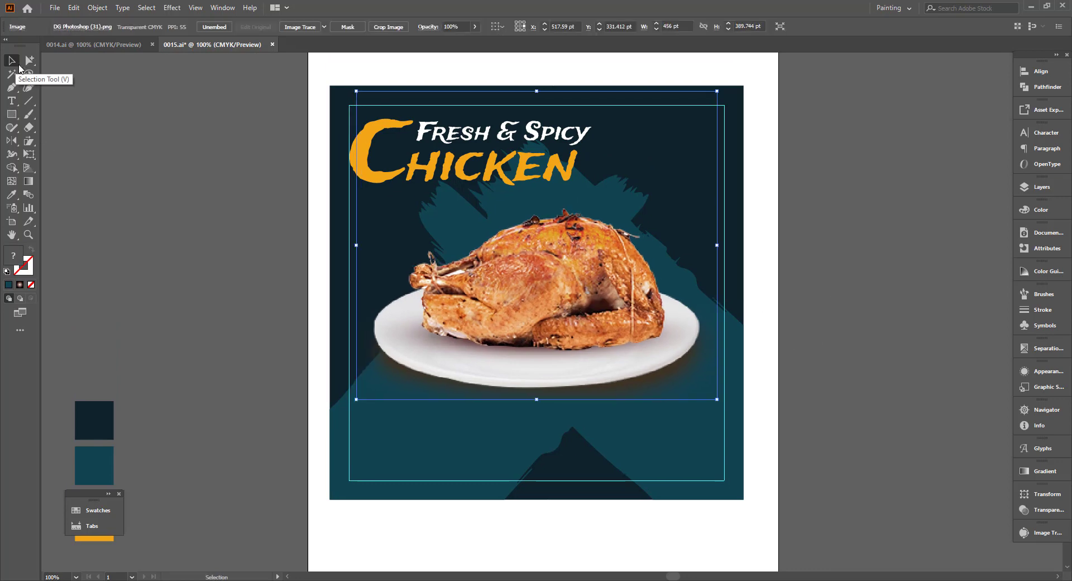
left_click(822, 316)
scroll(779, 382, "up", 1)
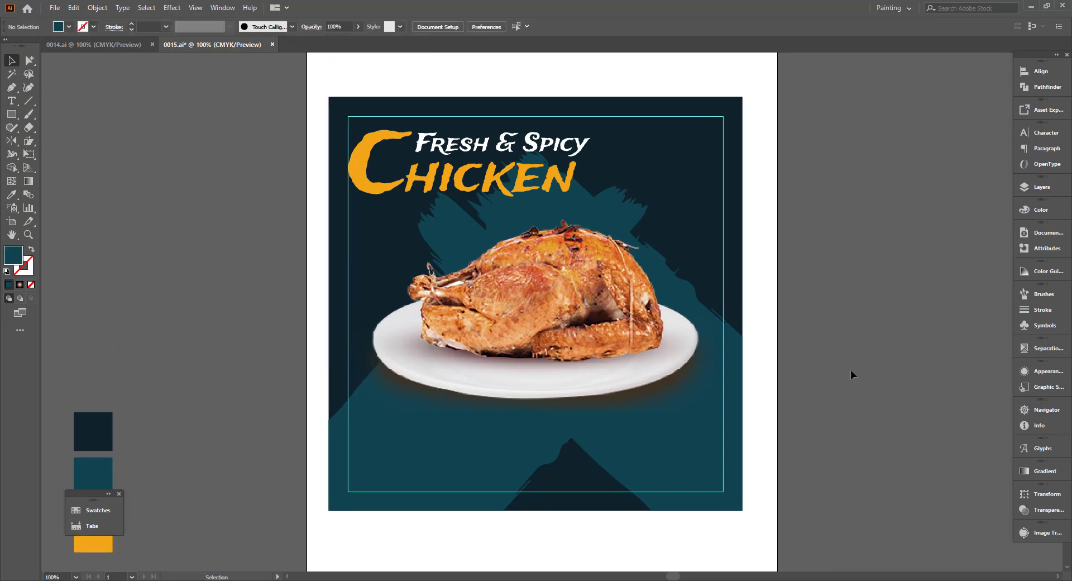
Copy the white logo from 0014.ai into 0015.ai and place it in the upper-right corner of the margin guide
left_click(85, 45)
left_click(625, 104)
key("ctrl+c")
left_click(209, 45)
key("ctrl+v")
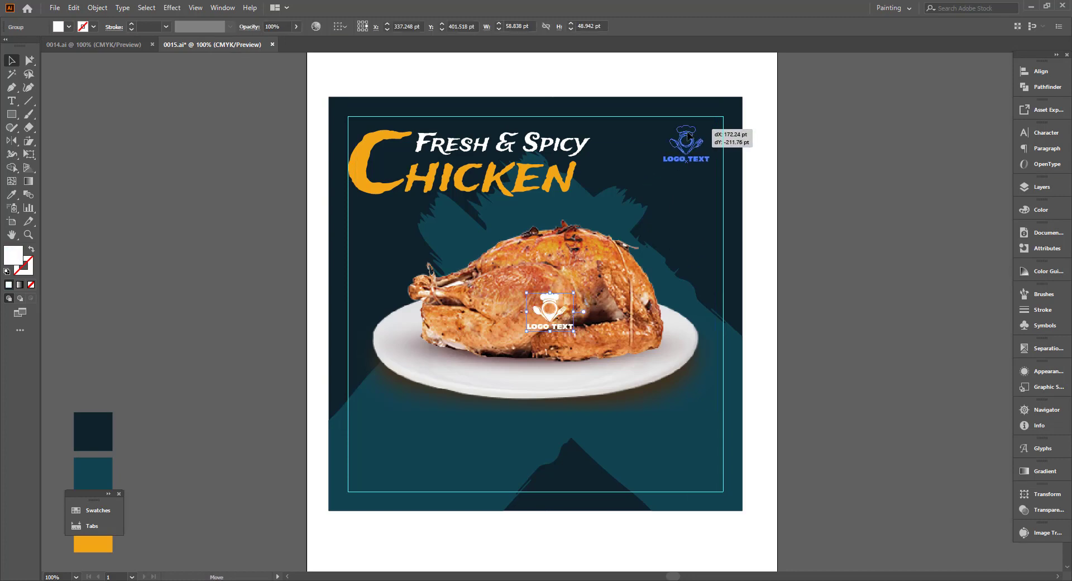
left_click_drag(688, 137, 691, 134)
scroll(691, 134, "up", 2)
left_click_drag(646, 136, 666, 127)
left_click(869, 237)
scroll(866, 236, "down", 2)
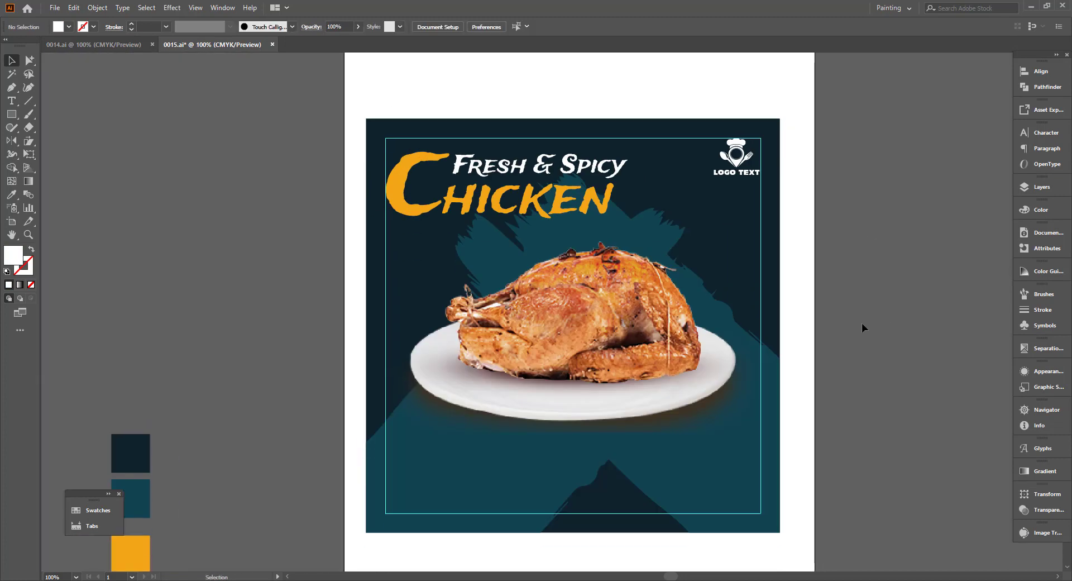
Enlarge the grouped headline slightly and move it up to the top margin guide
scroll(862, 323, "down", 1)
scroll(586, 223, "up", 1)
left_click(586, 223)
left_click_drag(635, 265, 645, 270)
left_click(863, 268)
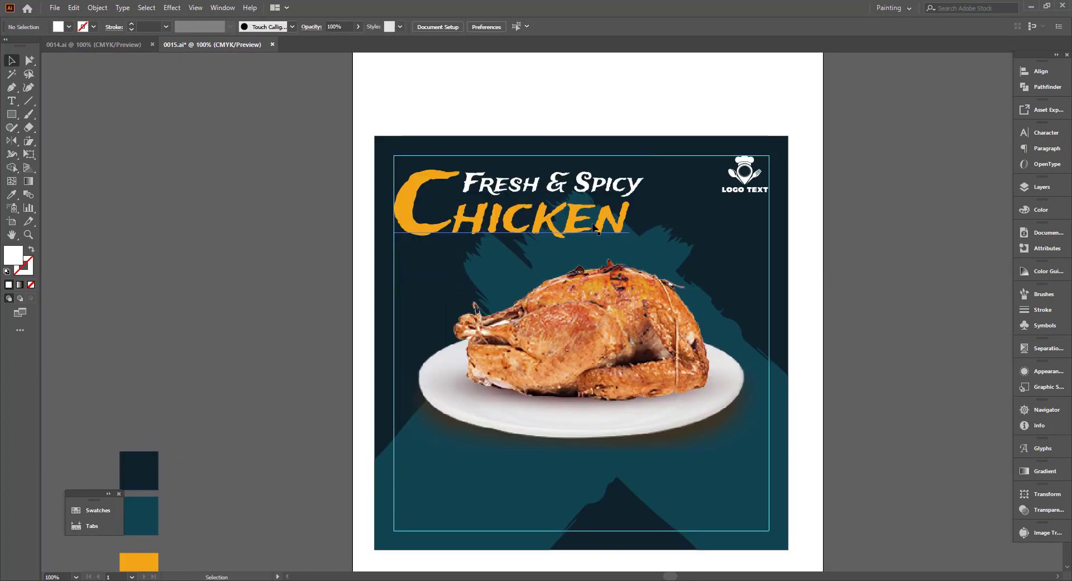
left_click_drag(596, 230, 596, 219)
left_click(846, 295)
Enlarge the logo slightly, keeping it in the upper-right corner of the margin guide
scroll(846, 295, "down", 1)
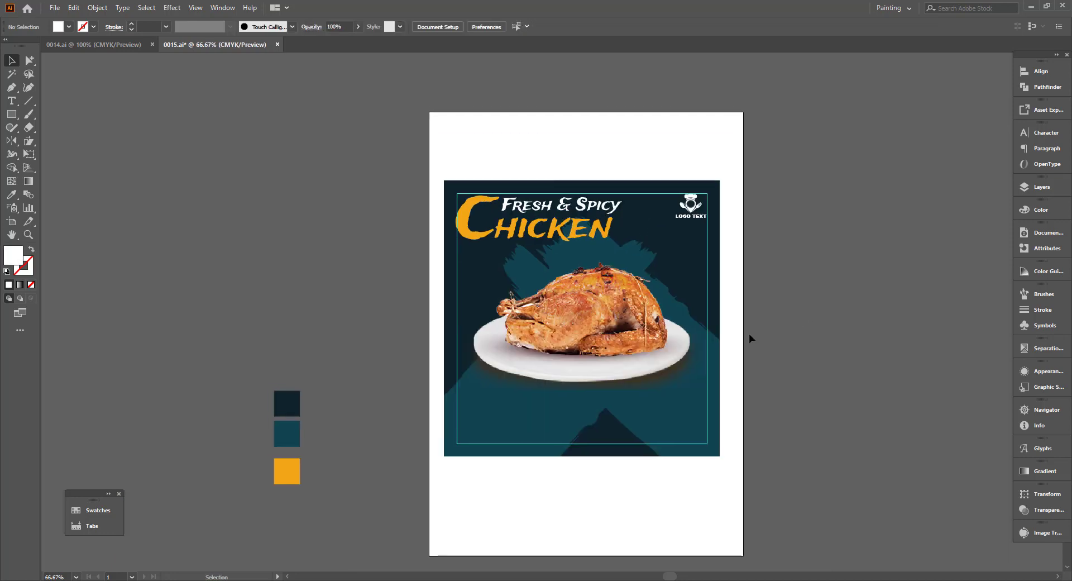
scroll(682, 205, "up", 1)
left_click(694, 207)
left_click_drag(672, 226, 667, 229)
left_click(862, 297)
Recolour the whole logo with the headline's orange using the Eyedropper
scroll(862, 297, "down", 1)
scroll(818, 321, "up", 1)
scroll(709, 303, "down", 1)
left_click(725, 226)
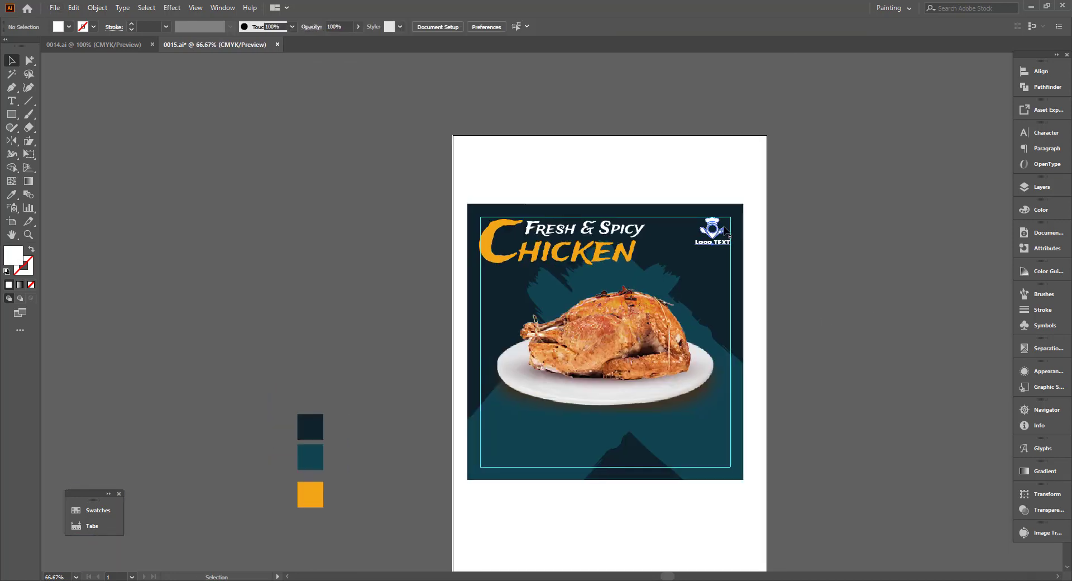
scroll(726, 233, "up", 1)
left_click(724, 233)
scroll(414, 276, "down", 1)
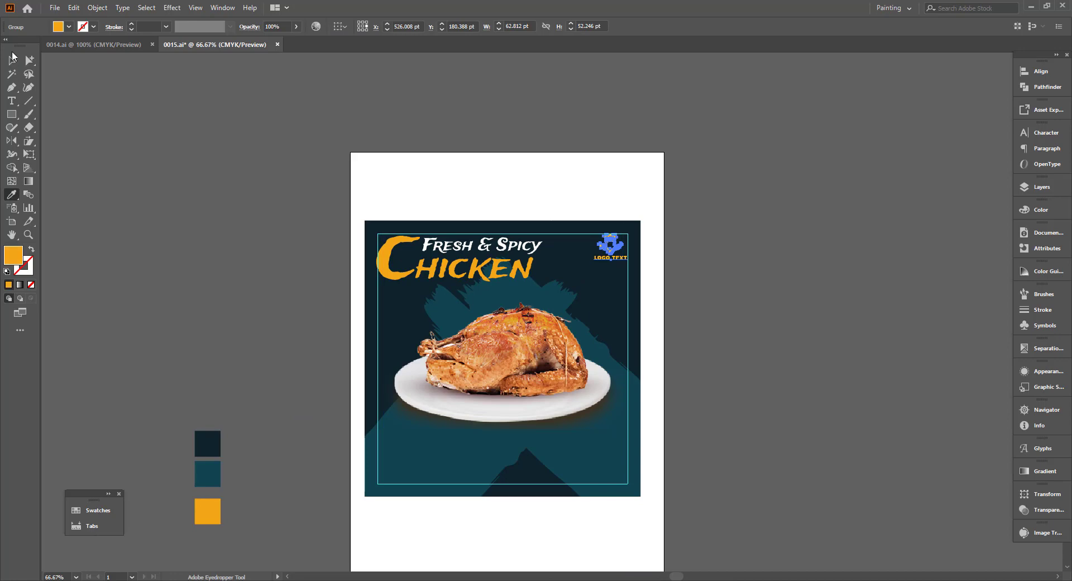
left_click(12, 58)
Draw an orange rounded rectangle in the lower-left corner of the margin guide as a button background
left_click(764, 411)
left_click_drag(764, 411, 814, 364)
left_click_drag(731, 464, 756, 421)
left_click_drag(801, 467, 805, 474)
scroll(511, 380, "up", 1)
left_click_drag(12, 114, 61, 128)
left_click_drag(508, 389, 435, 396)
left_click(12, 60)
left_click(445, 440)
scroll(445, 441, "up", 1)
left_click(260, 347)
scroll(394, 334, "down", 2)
left_click_drag(402, 456, 438, 457)
Open 011.ai from the Design File folder
left_click(94, 44)
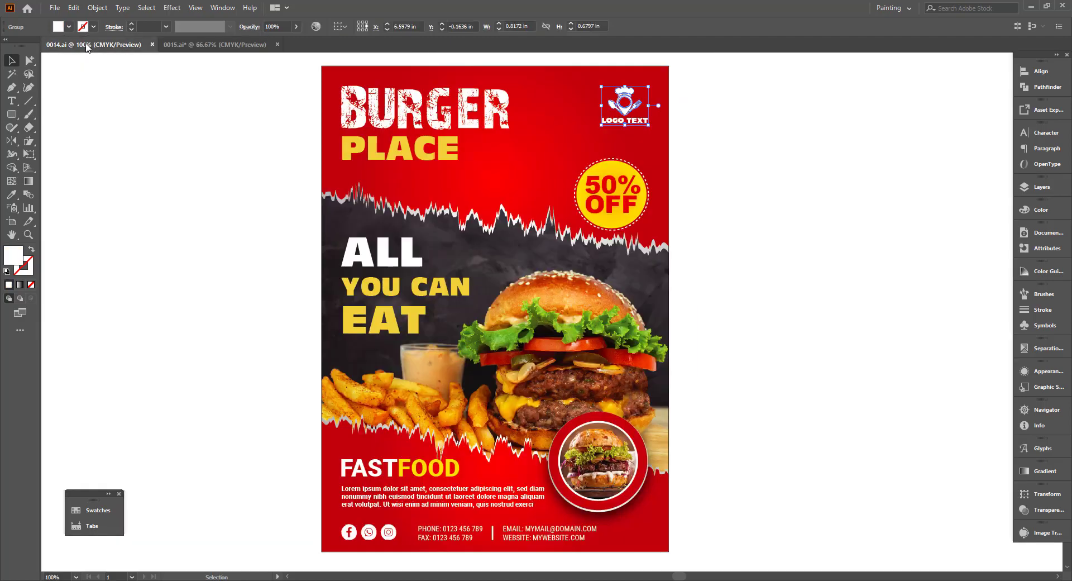
scroll(262, 165, "down", 1)
key("ctrl+o")
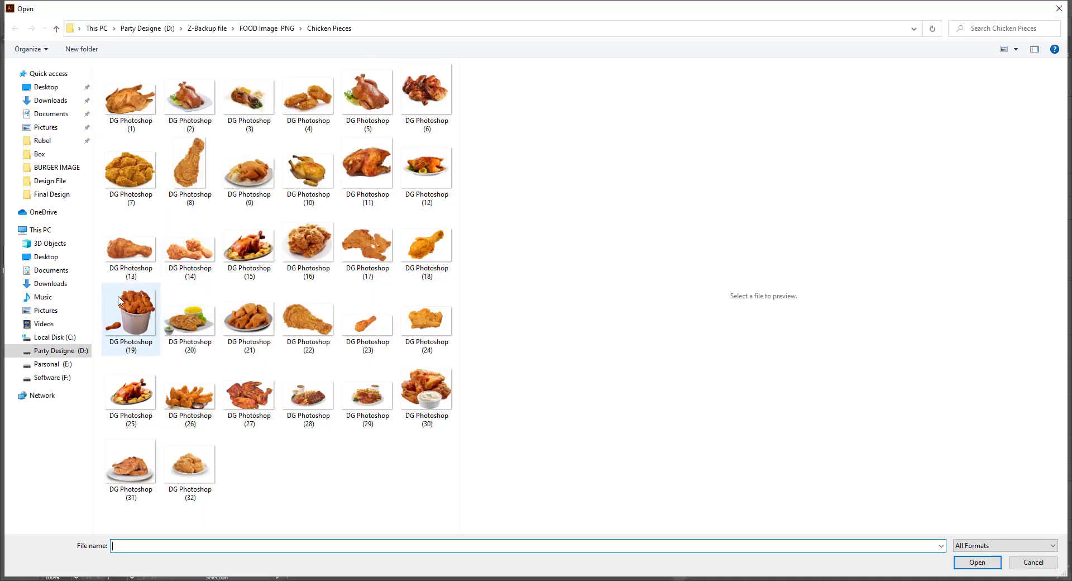
left_click(49, 182)
left_click(123, 199)
double_click(124, 199)
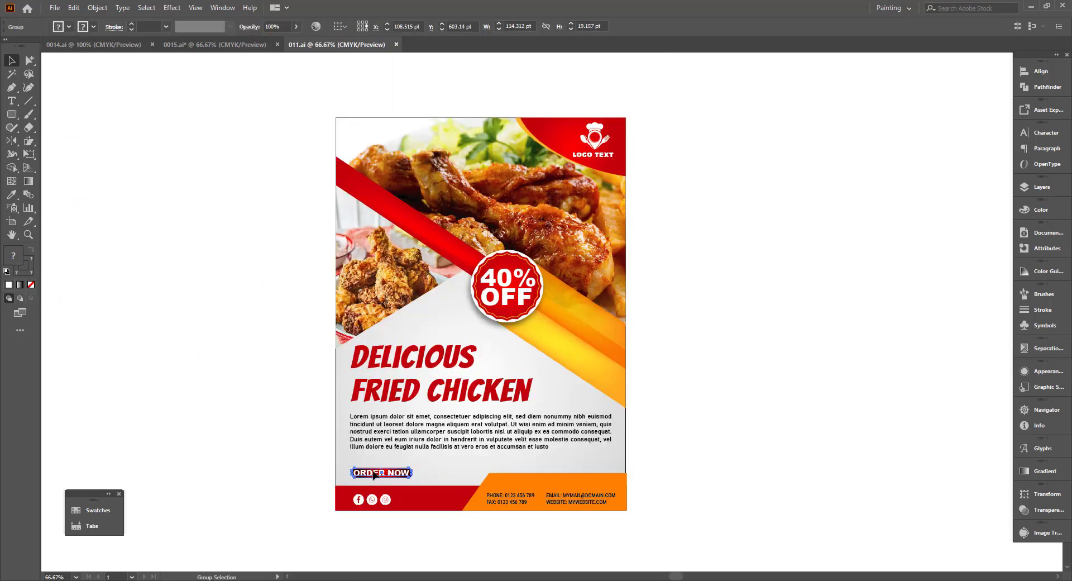
Copy the red "ORDER NOW" button from 011.ai into 0015.ai and park it beside the artboard
key("ctrl+c")
left_click(139, 45)
left_click(175, 45)
scroll(518, 423, "up", 3)
key("ctrl+v")
scroll(519, 422, "down", 2)
left_click(520, 421)
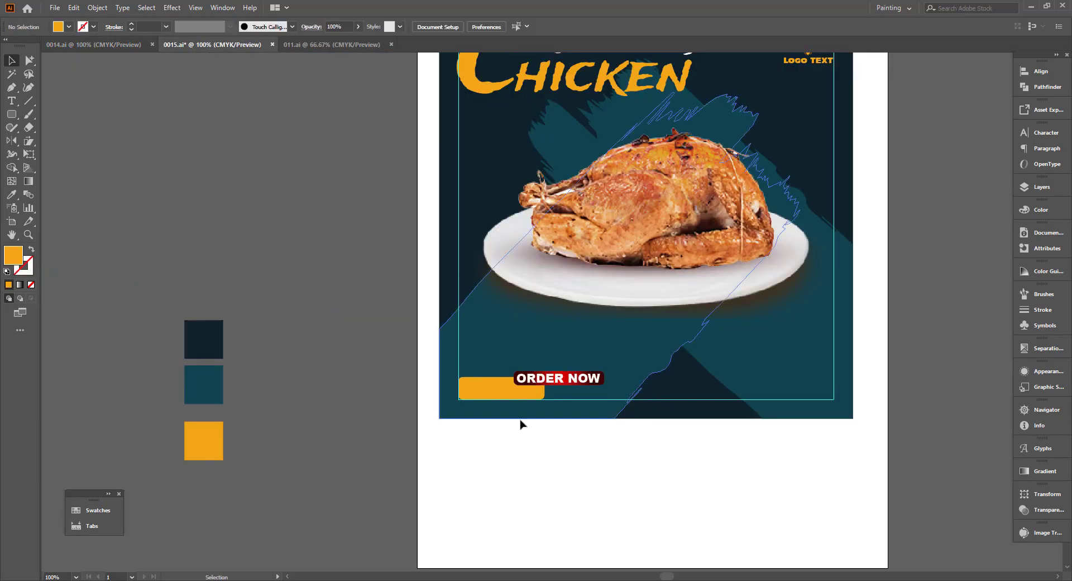
scroll(517, 419, "up", 1)
left_click(490, 370)
scroll(621, 313, "down", 1)
Copy only the "ORDER NOW" text out of the red button and place it on the orange rounded rectangle
double_click(381, 425)
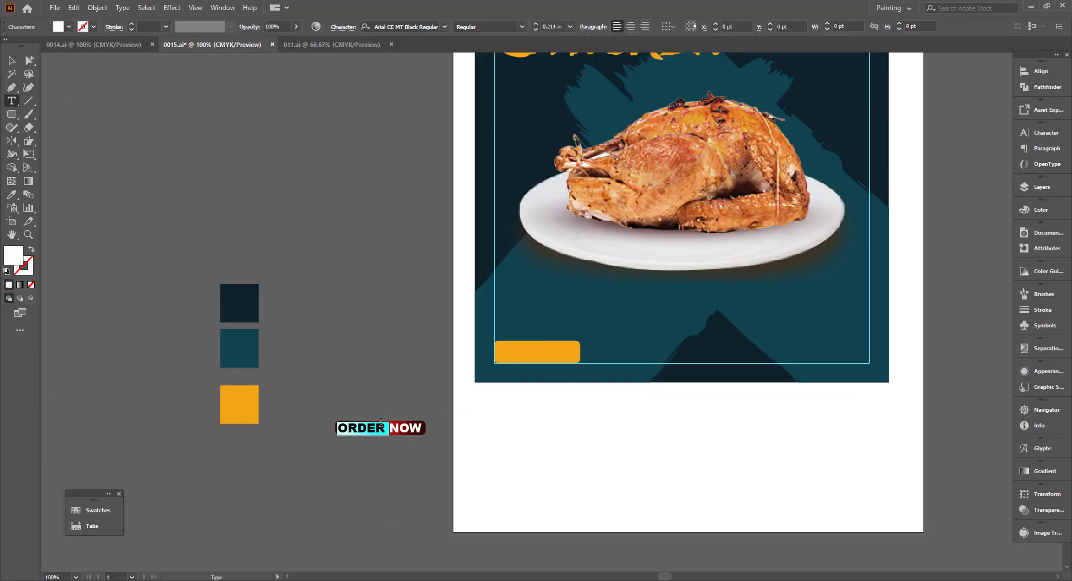
key("ctrl+c")
key("ctrl+v")
scroll(554, 325, "up", 1)
left_click_drag(552, 309, 550, 365)
scroll(532, 371, "up", 1)
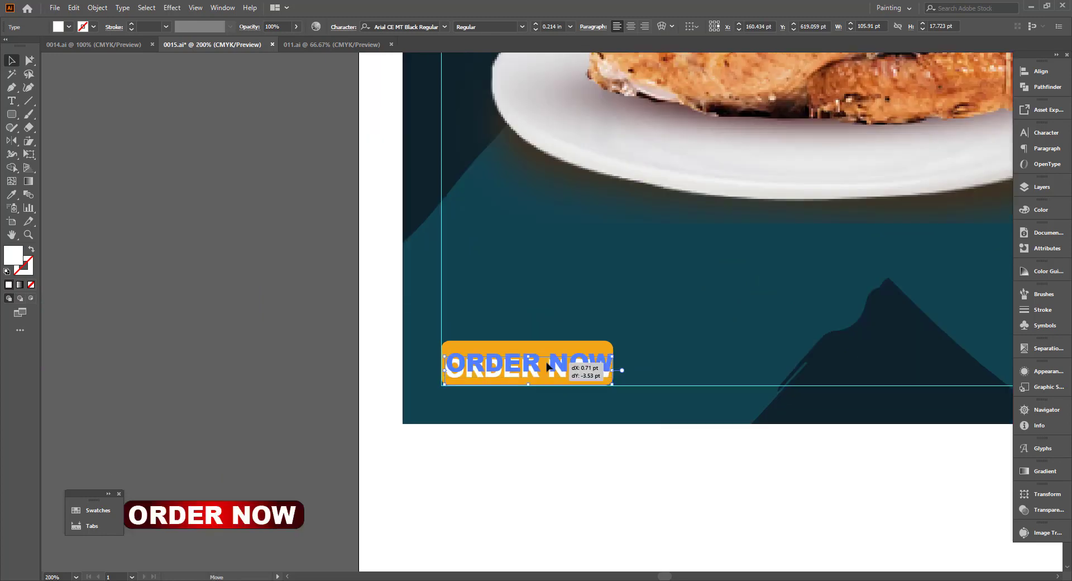
Delete the orange rectangle with its text and put a copy of the red "ORDER NOW" button in its place
left_click(599, 379)
scroll(595, 370, "down", 1)
scroll(597, 375, "down", 1)
key("Delete")
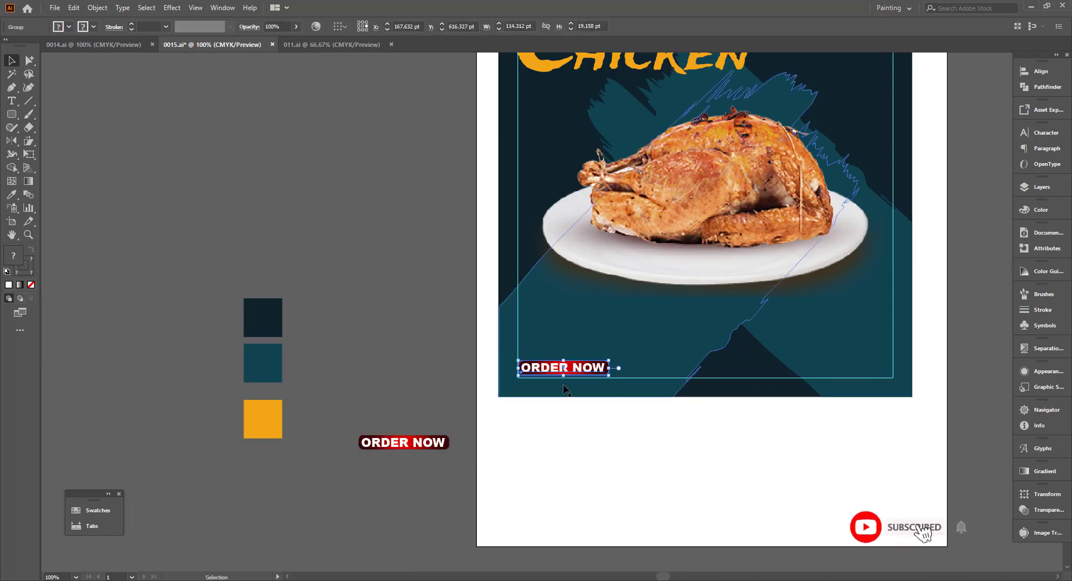
Recolour the background of the banner's "ORDER NOW" button with the headline's orange using the Eyedropper
scroll(562, 385, "up", 3)
key("ctrl+shift+a")
key("a")
left_click(538, 356)
scroll(539, 357, "down", 3)
scroll(539, 357, "up", 5)
key("i")
left_click(524, 112)
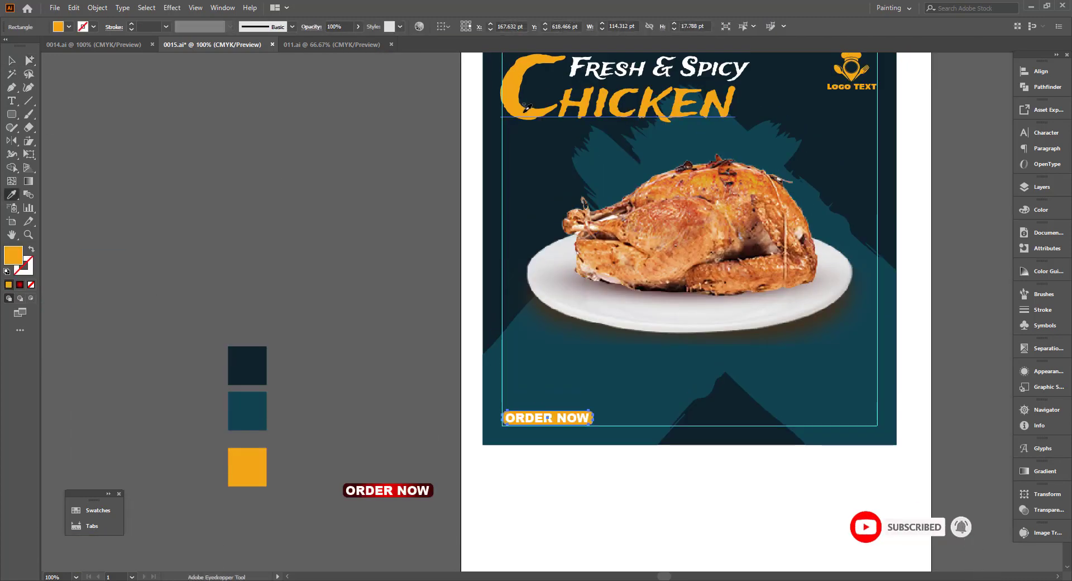
Recolour the "ORDER NOW" text on the orange button with the banner's teal using the Eyedropper
left_click(29, 60)
left_click(357, 313)
left_click(510, 418)
left_click(12, 195)
left_click(856, 324)
scroll(634, 435, "down", 1)
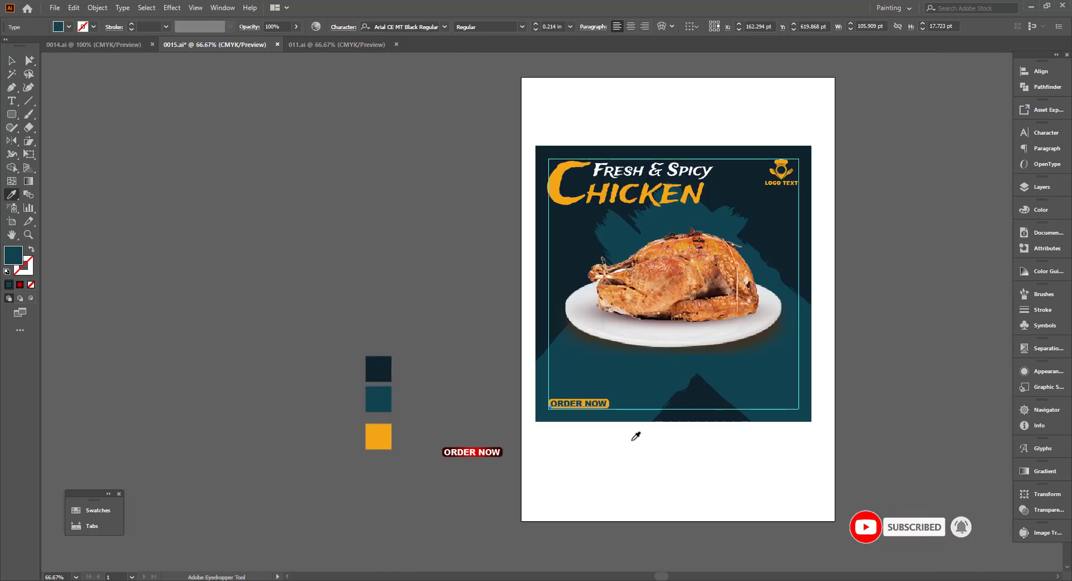
Fill the "ORDER NOW" text on the orange button with black
scroll(461, 337, "up", 2)
scroll(448, 345, "down", 1)
left_click(69, 27)
left_click(26, 43)
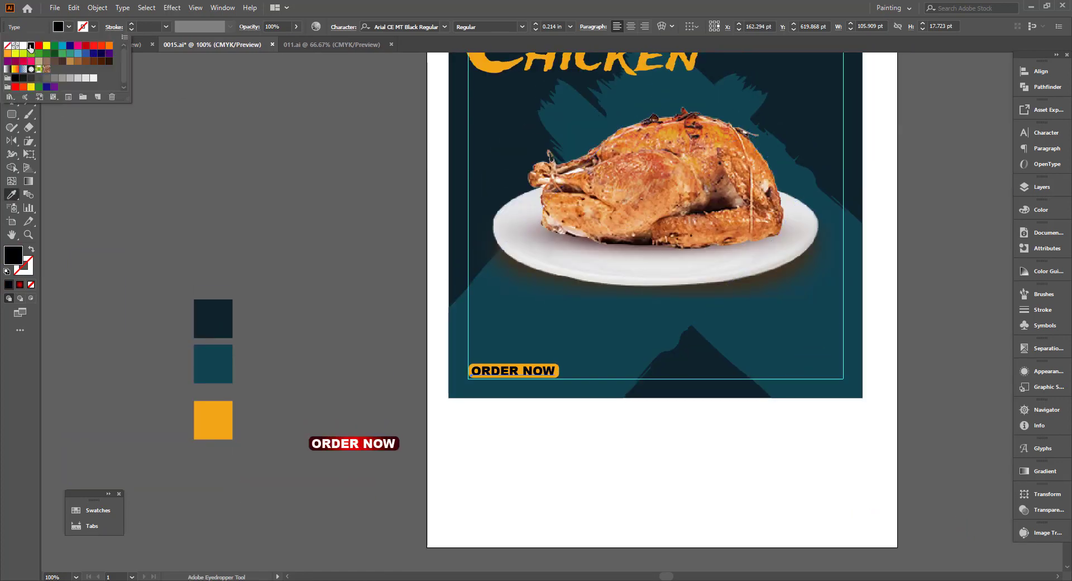
left_click(69, 27)
left_click(12, 61)
left_click(223, 218)
scroll(227, 223, "down", 1)
scroll(511, 453, "up", 2)
left_click_drag(514, 455, 531, 493)
left_click(317, 45)
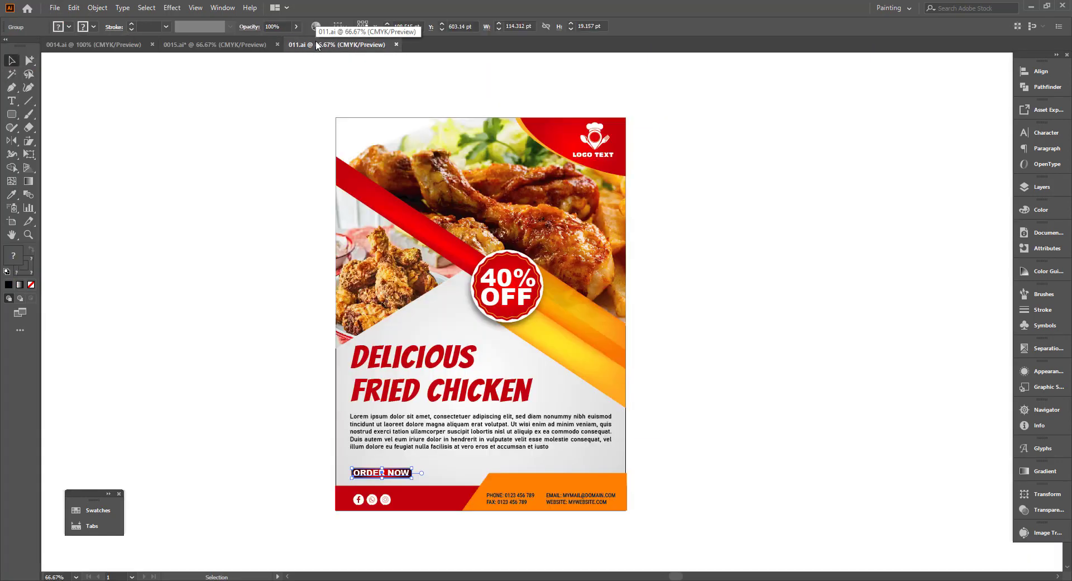
left_click(751, 407)
left_click_drag(751, 409, 764, 414)
left_click(520, 292)
Copy the yellow "50% OFF" badge from 0014.ai into 0015.ai and place it beside the artboard
left_click(73, 46)
left_click(596, 187)
key("ctrl+c")
left_click(224, 45)
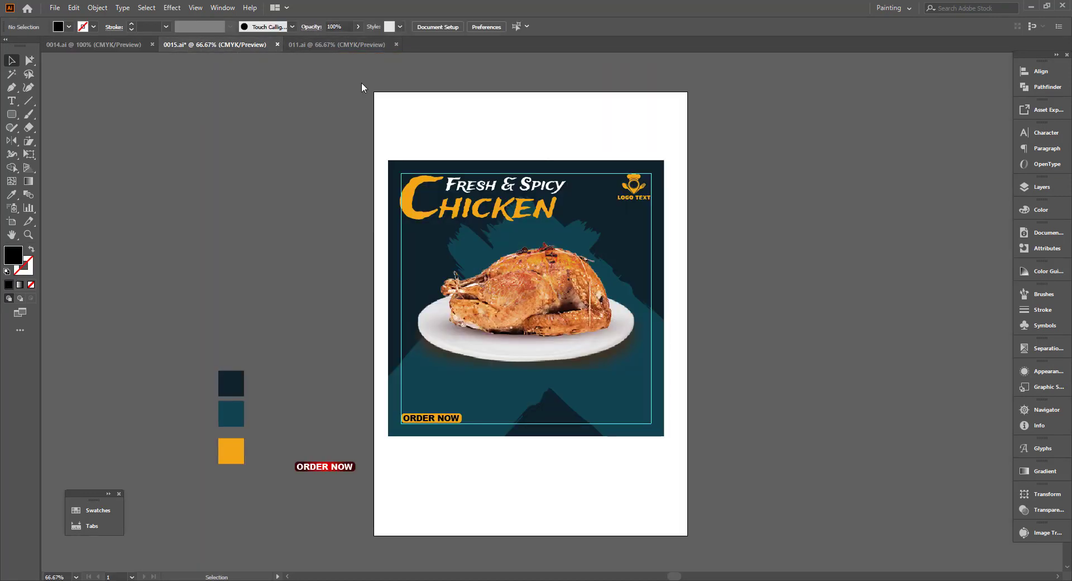
scroll(687, 295, "up", 1)
left_click_drag(688, 296, 715, 300)
key("ctrl+v")
left_click_drag(560, 330, 805, 287)
Recolour the yellow circle of the "50% OFF" badge white
left_click(797, 193)
left_click_drag(796, 192, 806, 201)
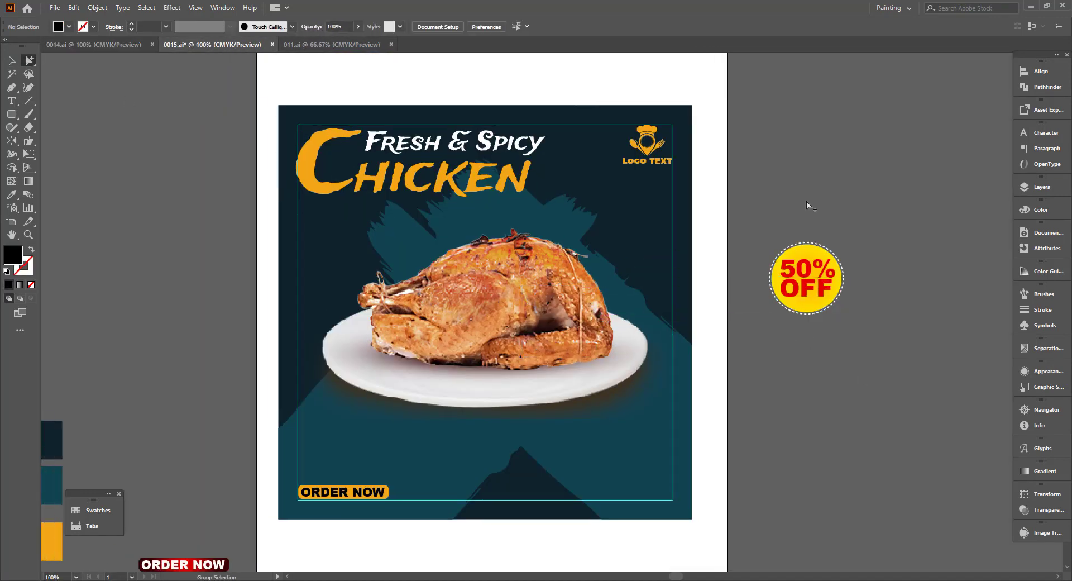
left_click(12, 194)
left_click(636, 440)
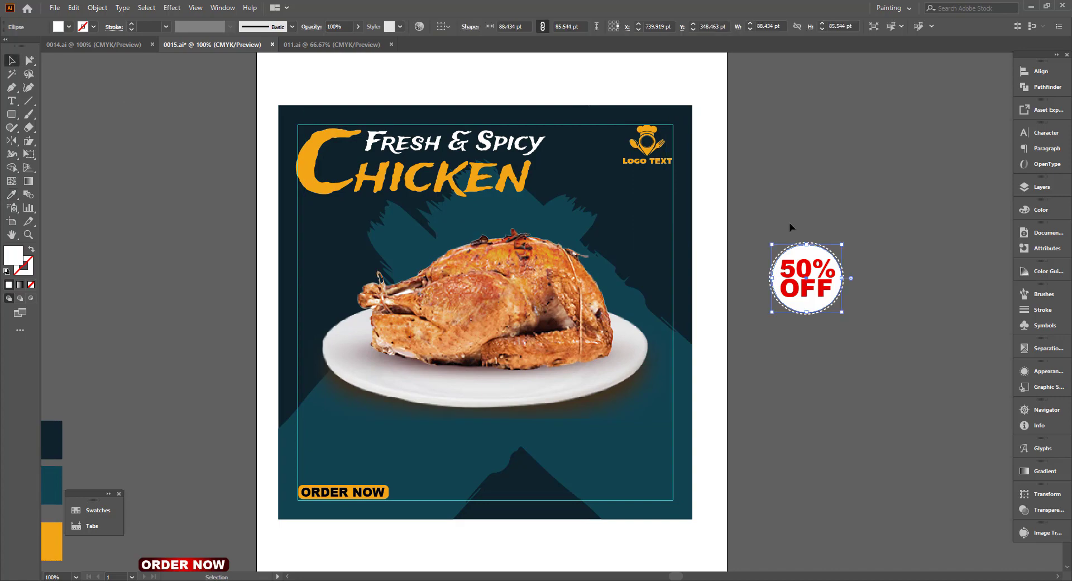
Move the "50% OFF" badge onto the banner, below the logo and beside the chicken
left_click_drag(815, 273, 643, 241)
left_click(672, 293)
left_click_drag(672, 293, 759, 284)
scroll(726, 279, "up", 2)
scroll(726, 296, "down", 2)
scroll(759, 283, "up", 1)
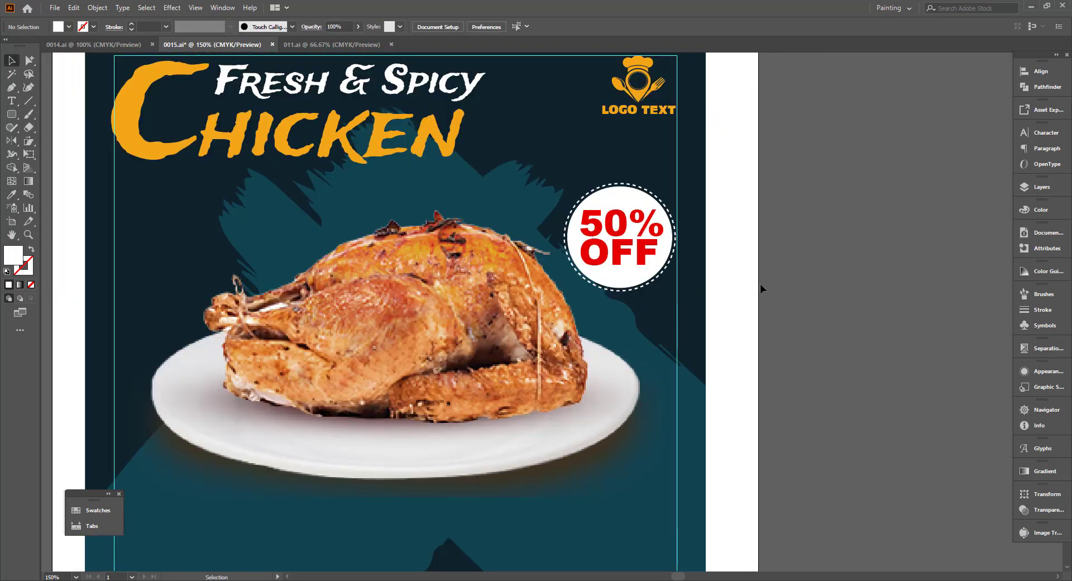
scroll(760, 283, "up", 1)
Recolour the badge's red "50% OFF" text with the banner's teal
left_click(586, 294)
left_click(893, 297)
scroll(895, 295, "down", 3)
left_click_drag(895, 294, 874, 296)
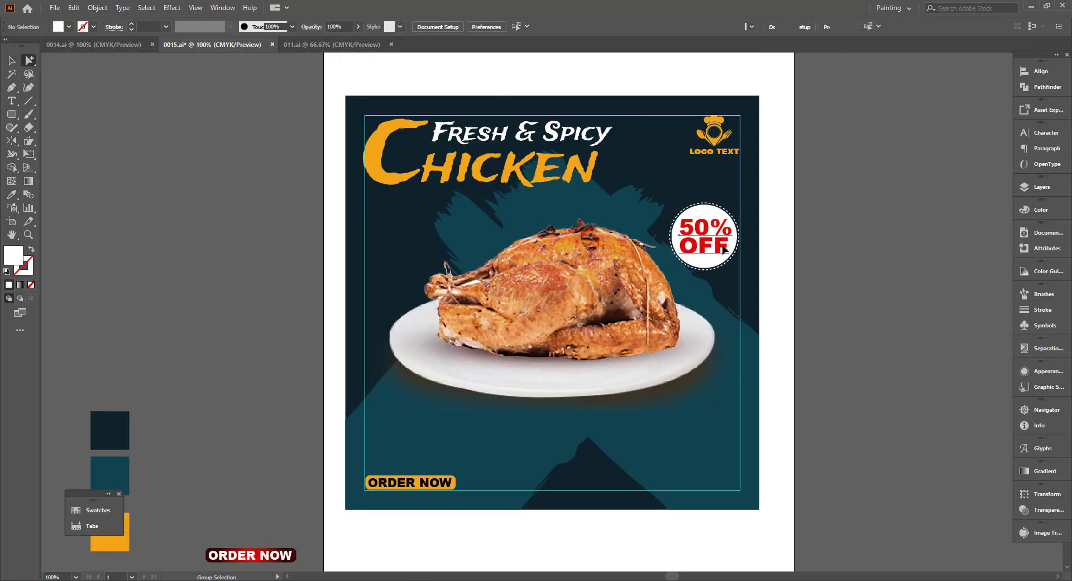
key("v")
left_click(862, 340)
left_click_drag(862, 341, 840, 334)
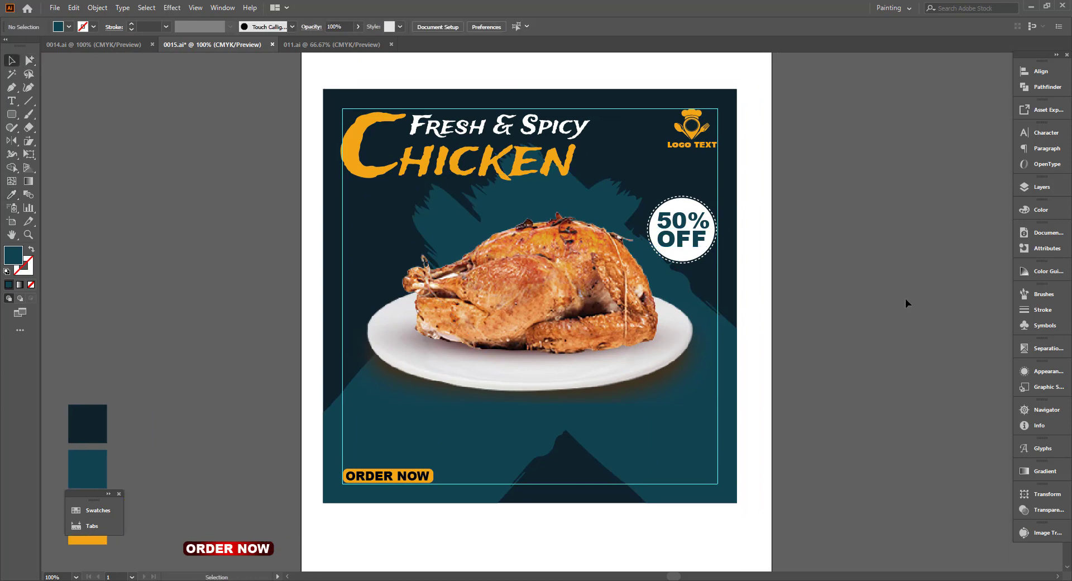
Ungroup the "50% OFF" badge and distort its white circle into an irregular rounded blob with the Twirl tool
mouse_move(880, 281)
left_mouse_down()
mouse_move(859, 287)
mouse_move(885, 263)
left_mouse_up()
scroll(866, 291, "left", 1)
scroll(867, 295, "up", 1)
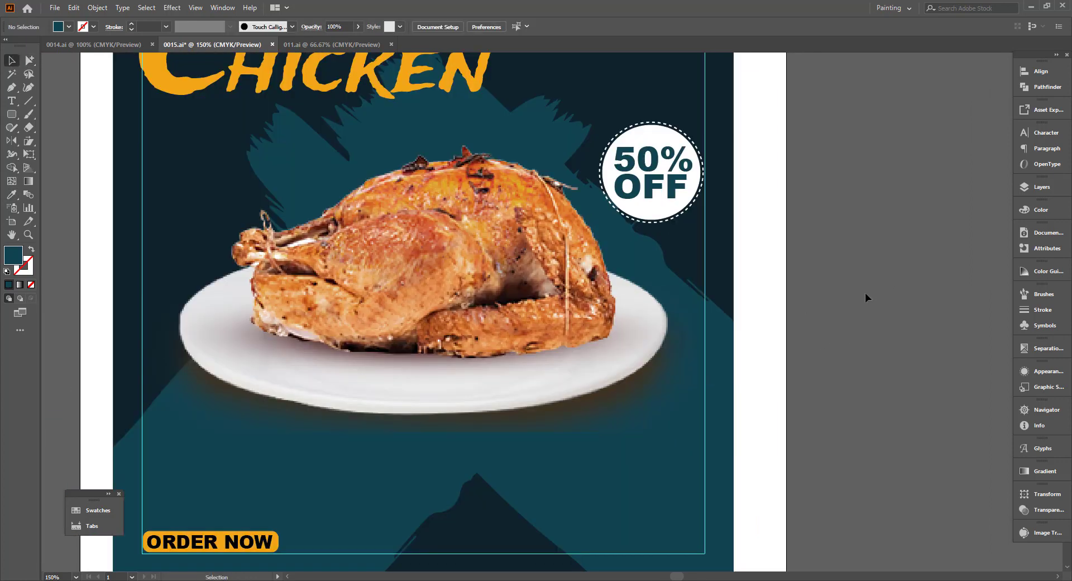
right_click(659, 147)
left_click(720, 241)
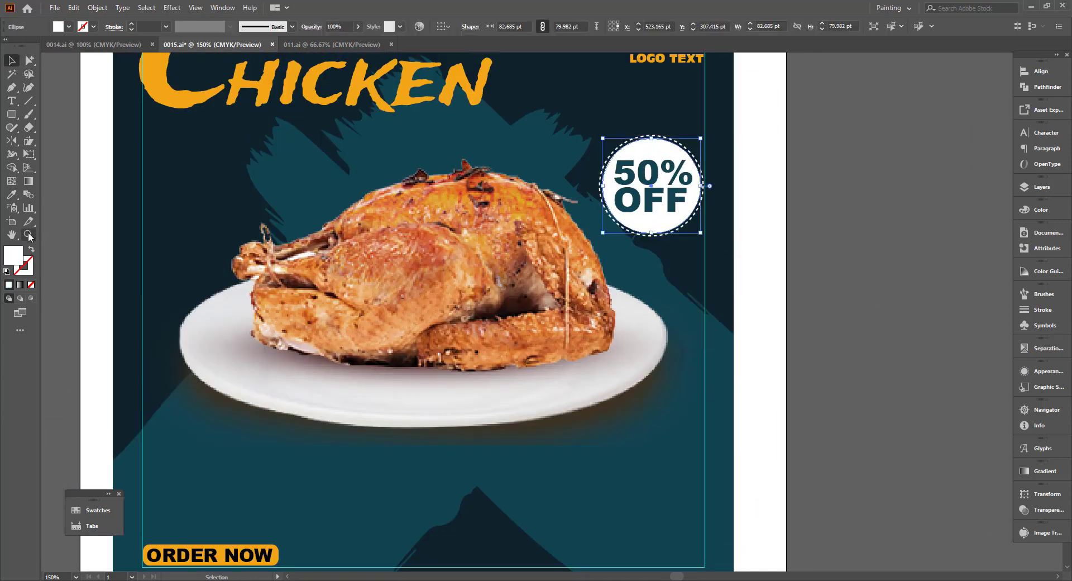
left_click(11, 155)
left_click(50, 180)
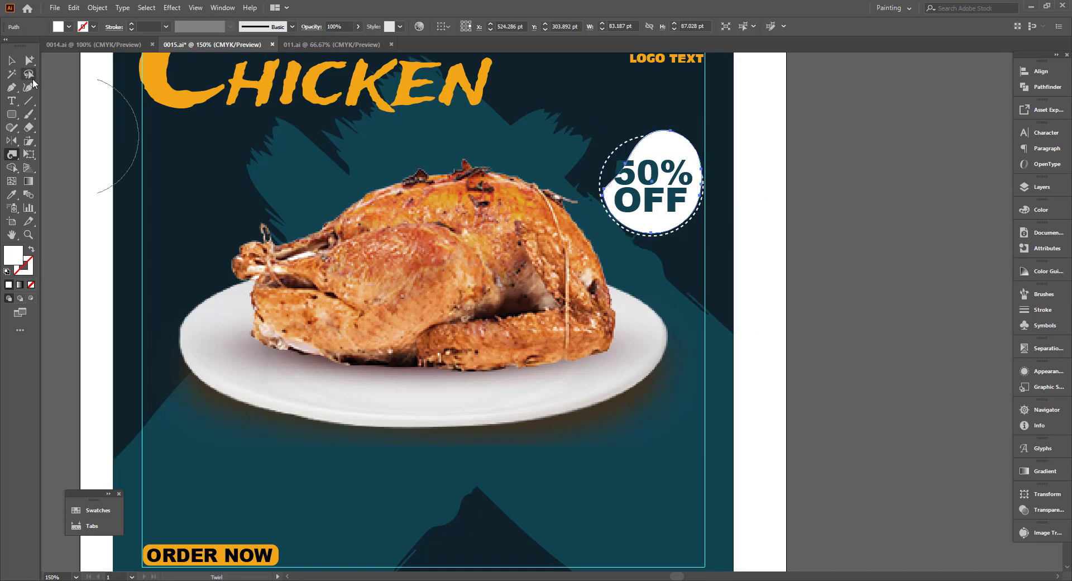
Delete the badge's dashed ring and shrink the "50% OFF" text to about 54 pt wide inside the blob
left_click(894, 225)
left_click_drag(668, 200, 671, 202)
key("v")
scroll(666, 172, "up", 1)
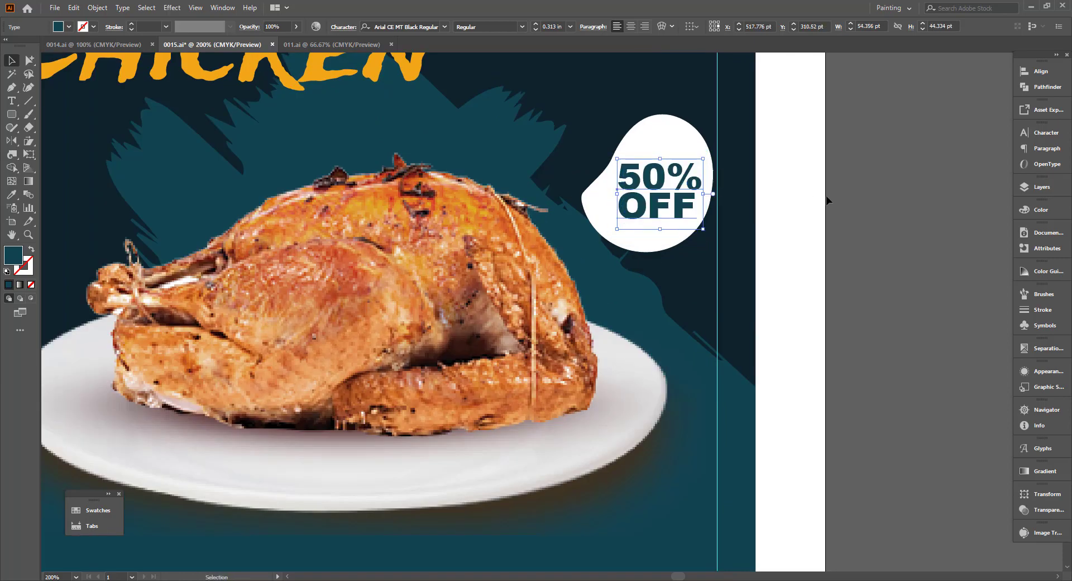
Swap the white blob's fill and stroke so that only a white outline surrounds the discount text
scroll(742, 274, "down", 2)
scroll(715, 232, "up", 1)
left_click(714, 228)
left_click(31, 249)
Try Eyedropper samples from the plate and the "Fresh & Spicy" headline on the "50% OFF" text, undoing the last
left_click(690, 277)
key("i")
left_click(667, 391)
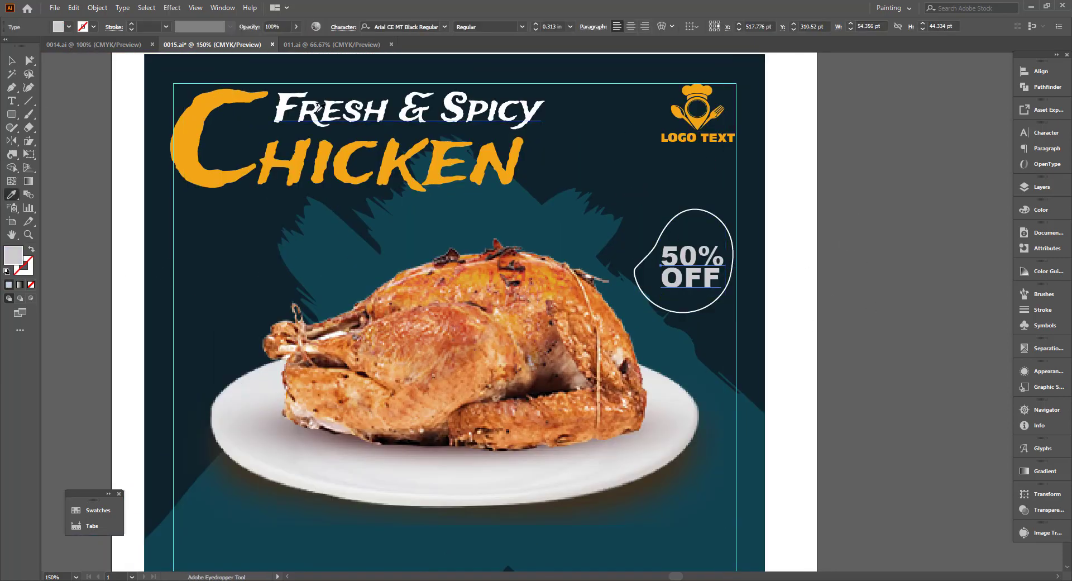
left_click(317, 110)
key("ctrl+z")
scroll(639, 278, "down", 1)
Fill the "50% OFF" text with white
left_click(69, 26)
left_click(22, 45)
key("v")
left_click(827, 275)
scroll(734, 263, "up", 2)
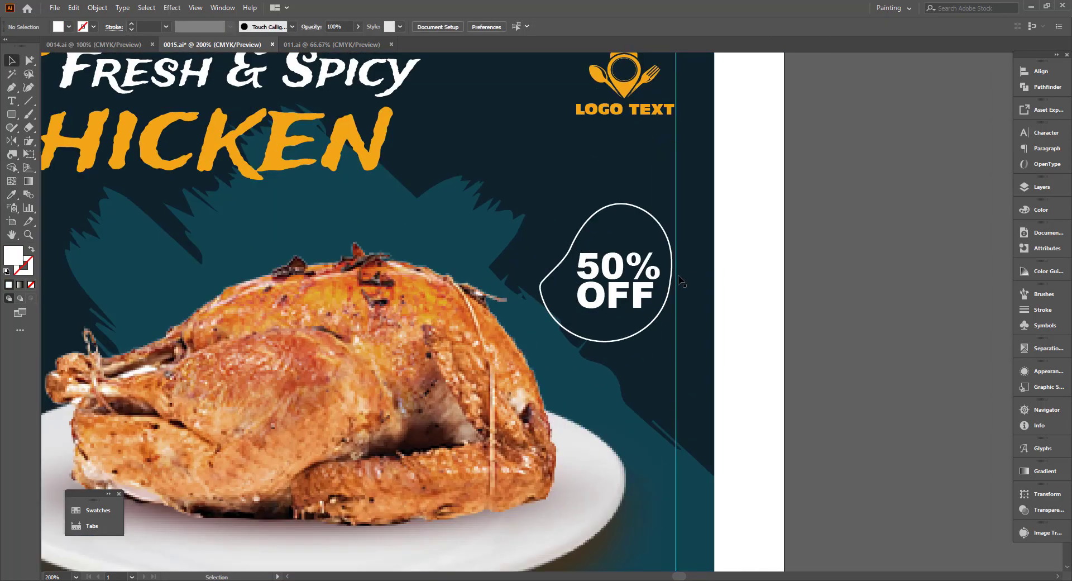
Nudge the "50% OFF" text slightly to the left inside the blob outline
scroll(662, 279, "up", 1)
left_click(630, 278)
key("Left")
left_click(832, 280)
left_click(593, 251)
key("ctrl+shift+a")
scroll(595, 240, "down", 2)
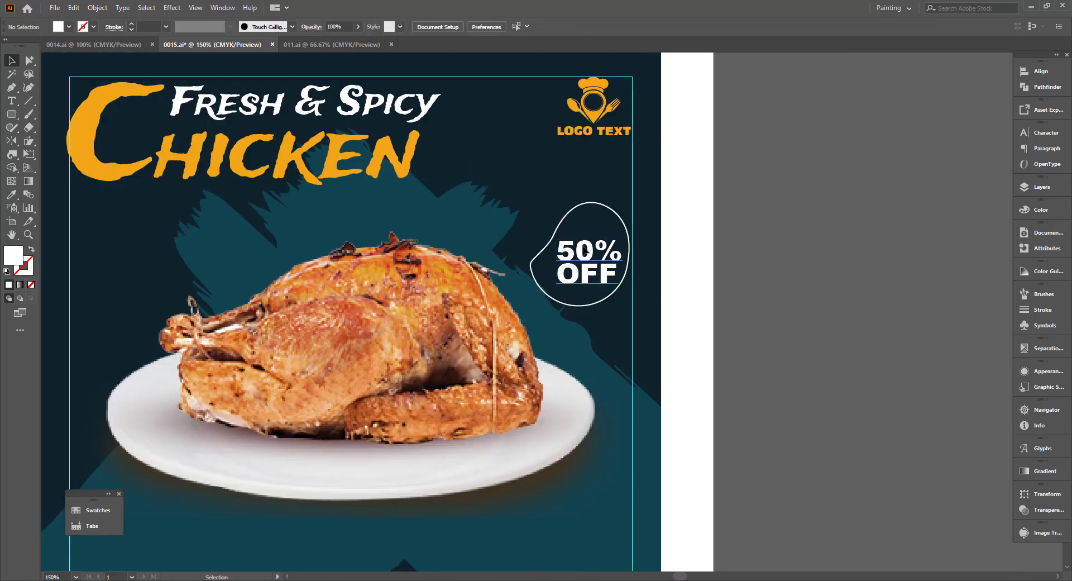
Turn the white blob outline around the discount text into a dashed line
left_click(1042, 309)
left_click(905, 370)
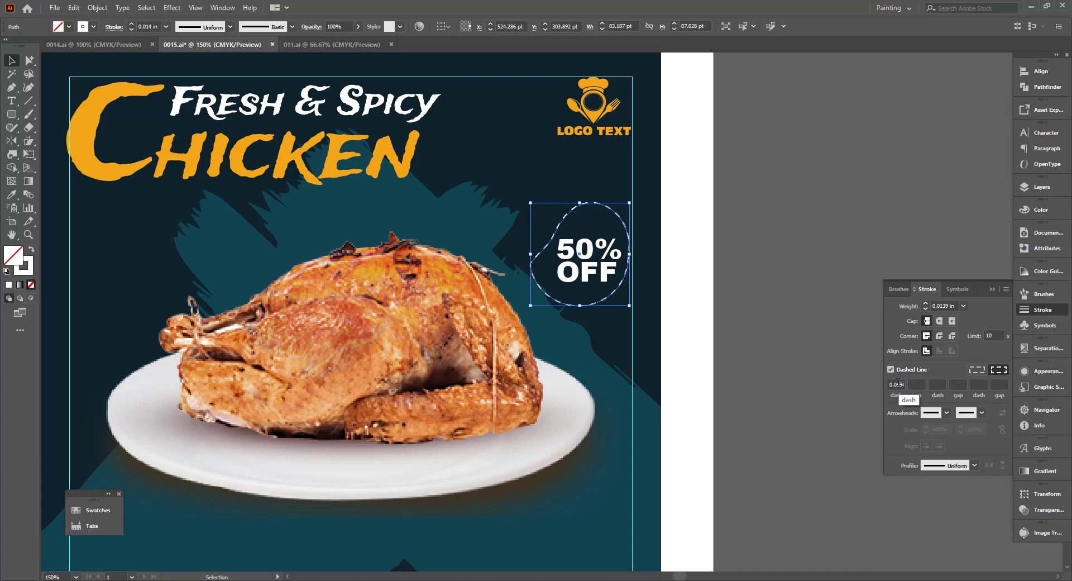
left_click(994, 289)
left_click(955, 305)
scroll(952, 305, "down", 1)
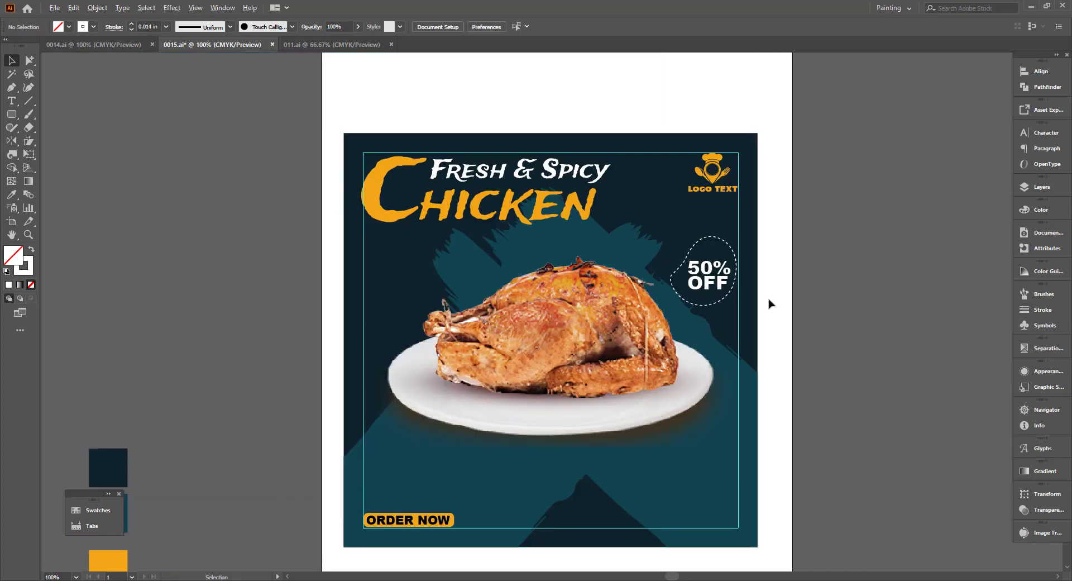
Group the dashed blob outline with the "50% OFF" text
scroll(769, 303, "up", 1)
left_click(713, 222)
scroll(706, 228, "up", 1)
left_click(698, 262, "shift")
left_click(740, 269)
scroll(864, 295, "down", 2)
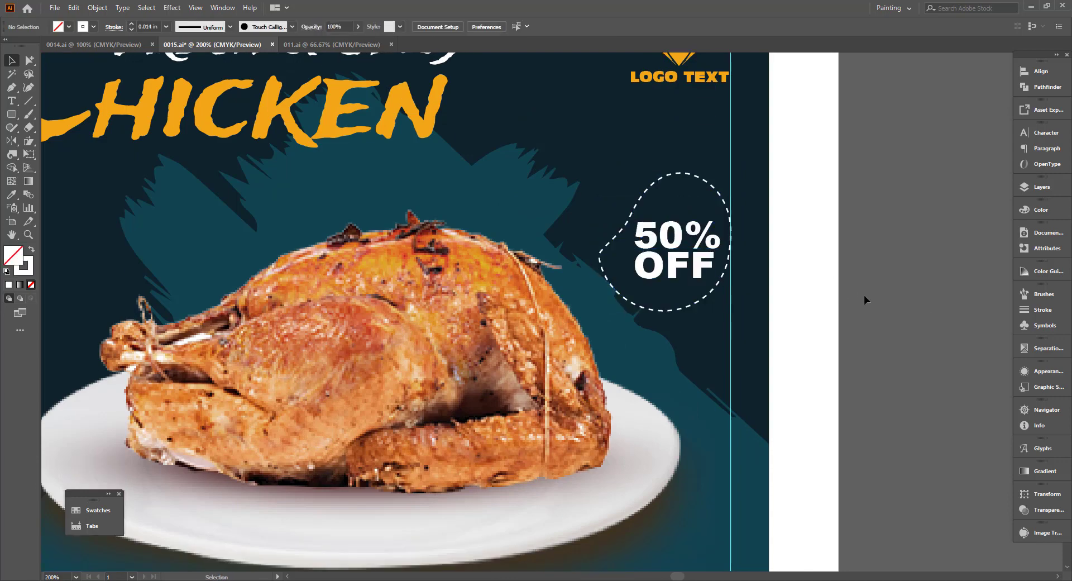
scroll(550, 404, "down", 2)
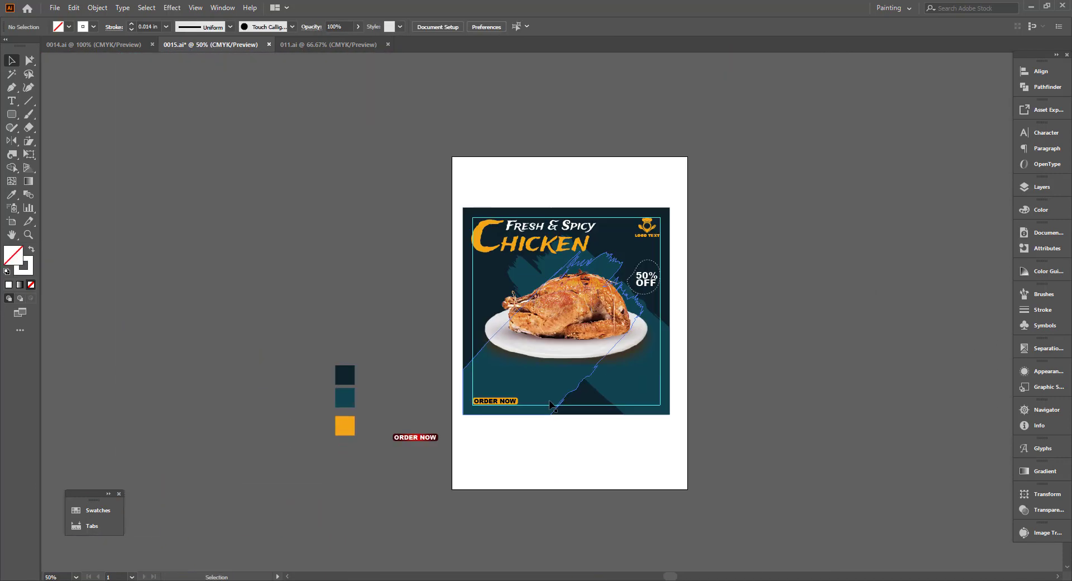
Enlarge the "50% OFF" badge slightly, keeping it inside the margin guide
scroll(580, 394, "up", 1)
left_click_drag(747, 393, 755, 437)
scroll(688, 285, "up", 2)
left_click(684, 284)
left_click_drag(604, 325, 598, 332)
scroll(601, 332, "down", 2)
left_click(749, 376)
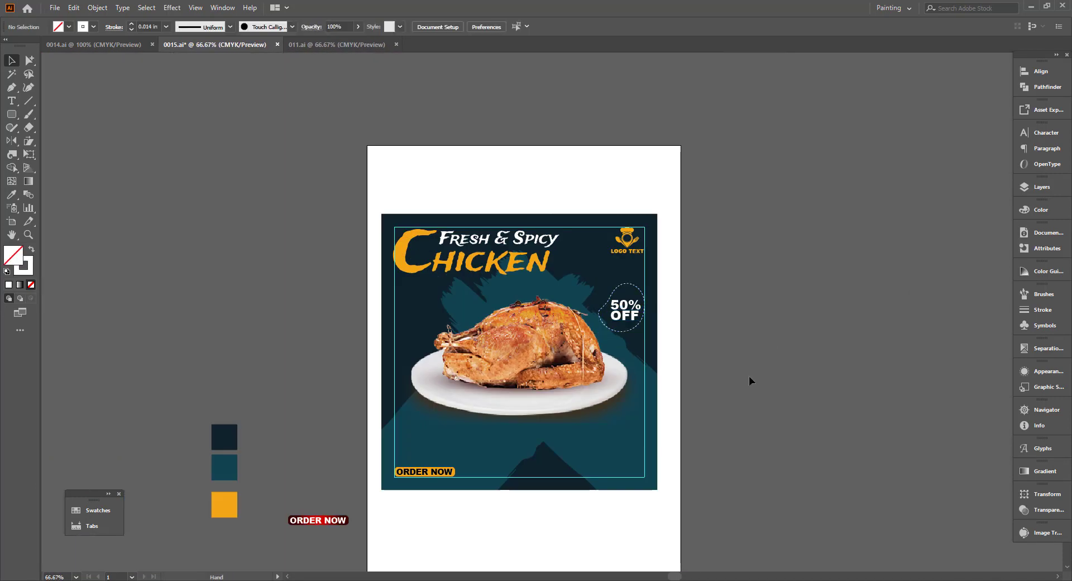
Copy the phone, fax, e-mail and website text from 011.ai into the banner's lower-right corner in 0015.ai
left_click_drag(749, 377, 785, 302)
scroll(640, 430, "up", 1)
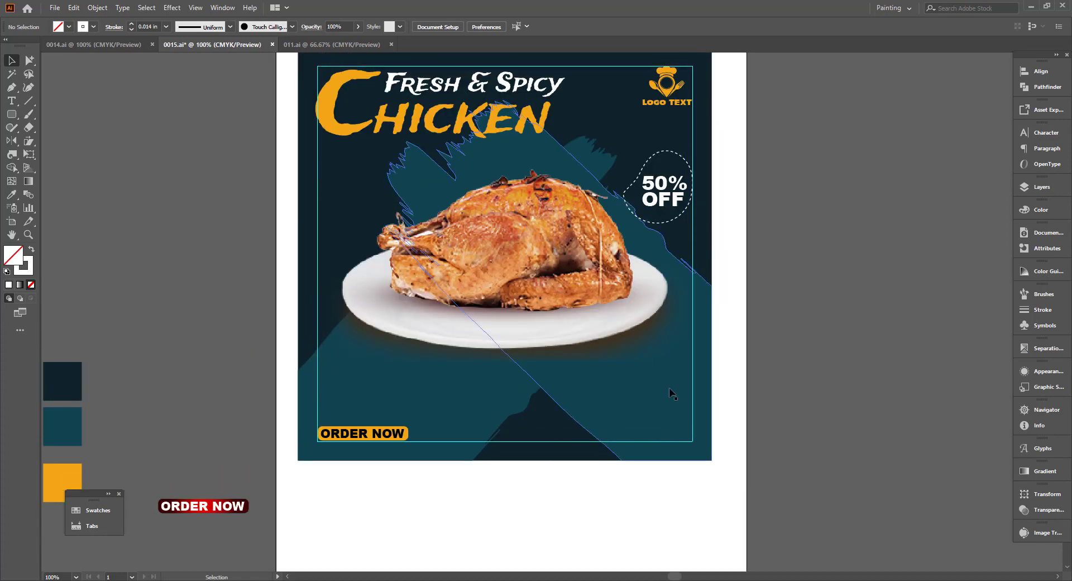
left_click(304, 44)
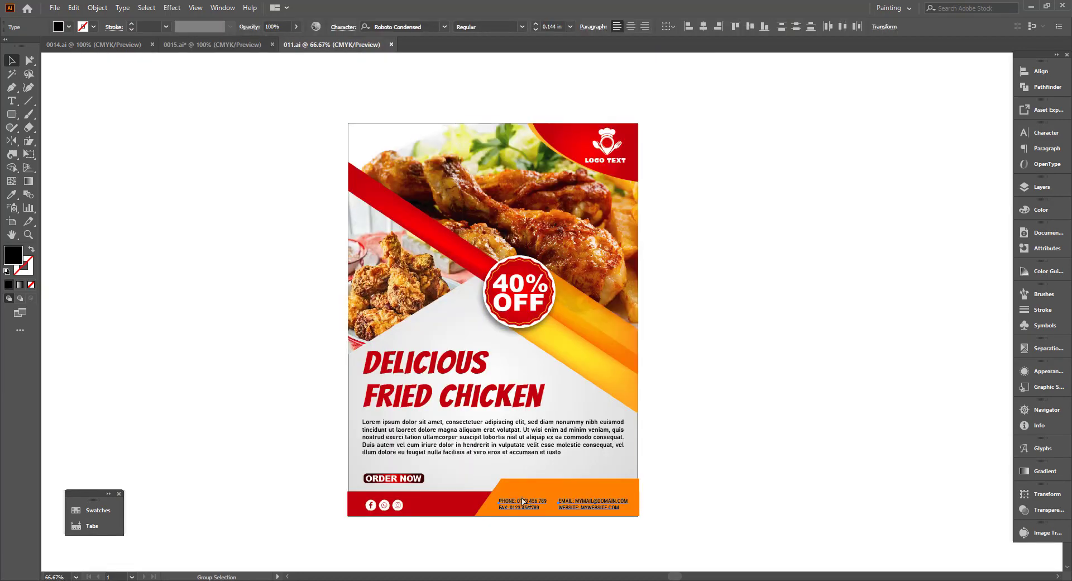
left_click(189, 44)
key("ctrl+v")
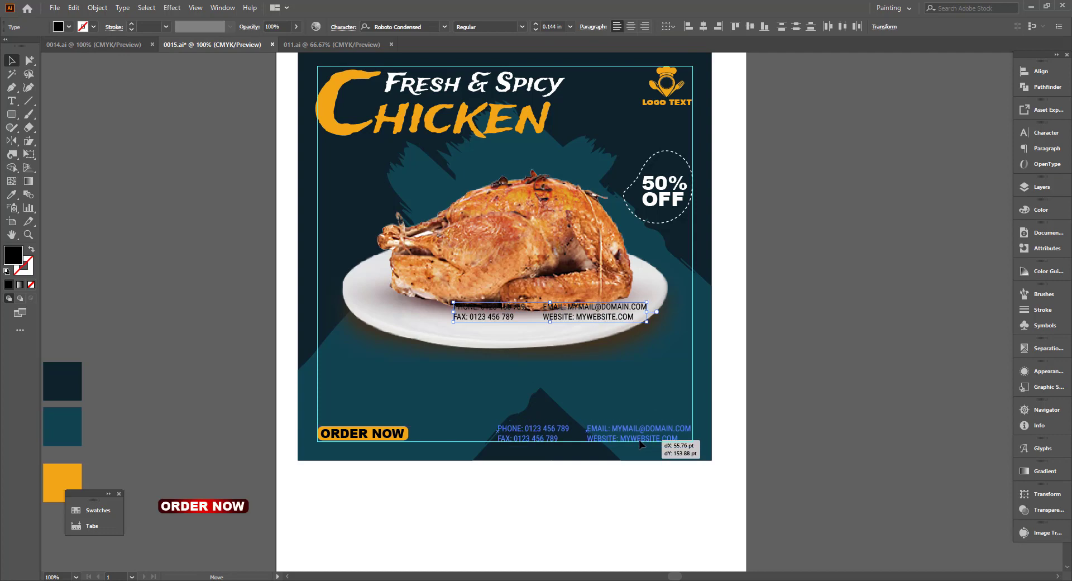
left_click_drag(639, 440, 638, 437)
Fill the pasted contact details with white and check their alignment with the margin guides
left_click(68, 27)
left_click(22, 45)
left_click(229, 195)
left_click(229, 195)
scroll(612, 476, "up", 2)
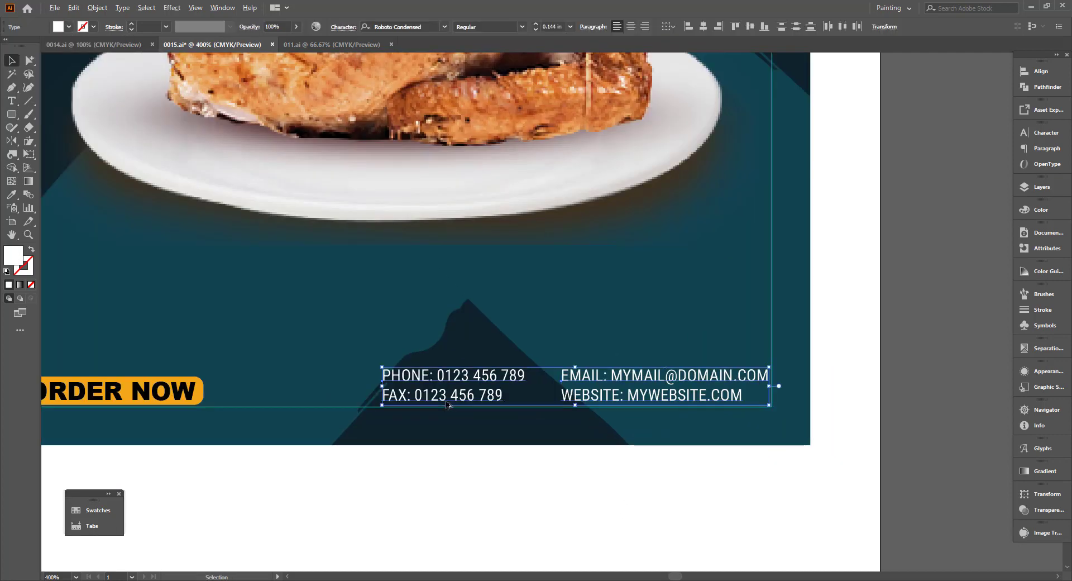
scroll(447, 405, "down", 3)
left_click(816, 442)
scroll(816, 442, "down", 2)
scroll(806, 441, "up", 1)
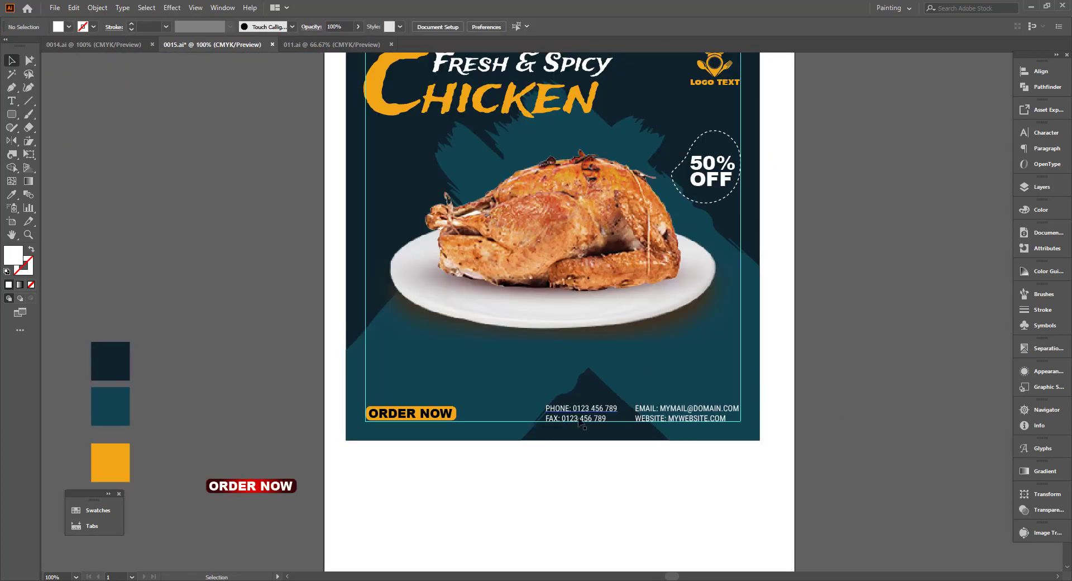
Try stacking the phone and fax lines above the e-mail and website lines
left_click_drag(580, 423, 664, 401)
left_click(830, 410)
scroll(830, 410, "down", 1)
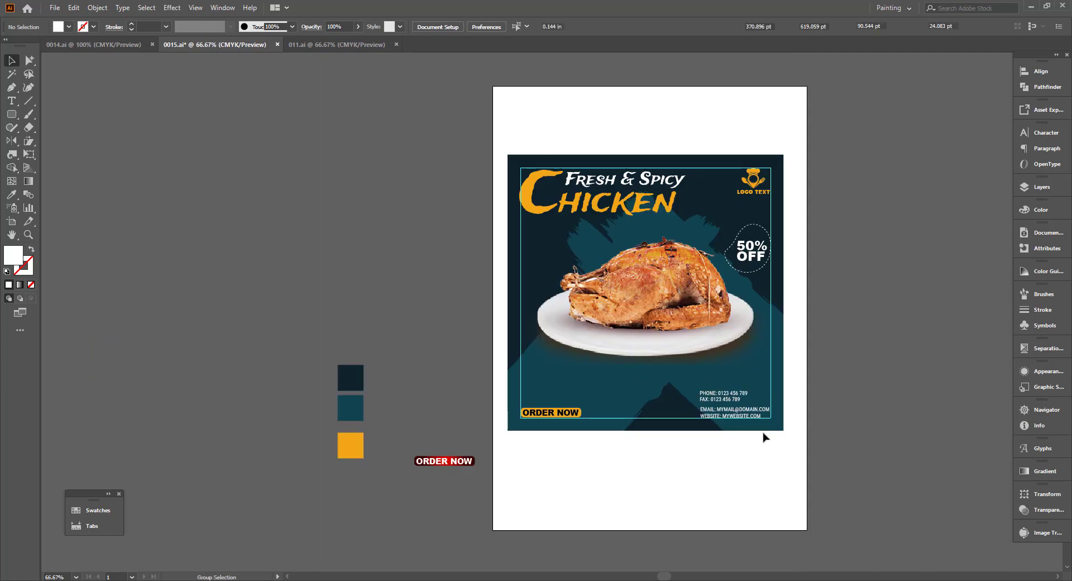
Fill the side-by-side contact details along the banner's lower edge with white
scroll(721, 405, "up", 3)
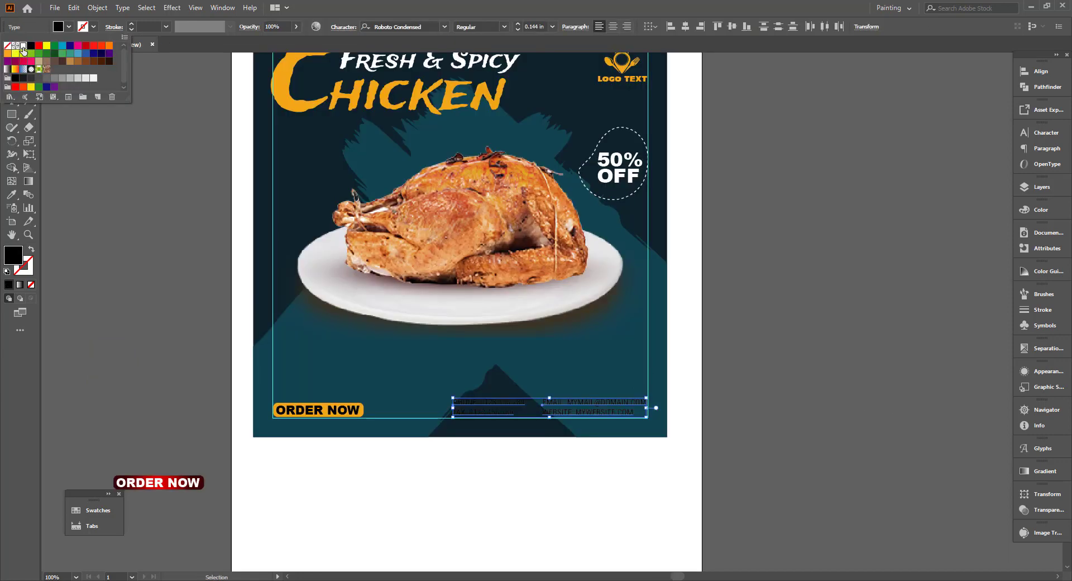
left_click(738, 409)
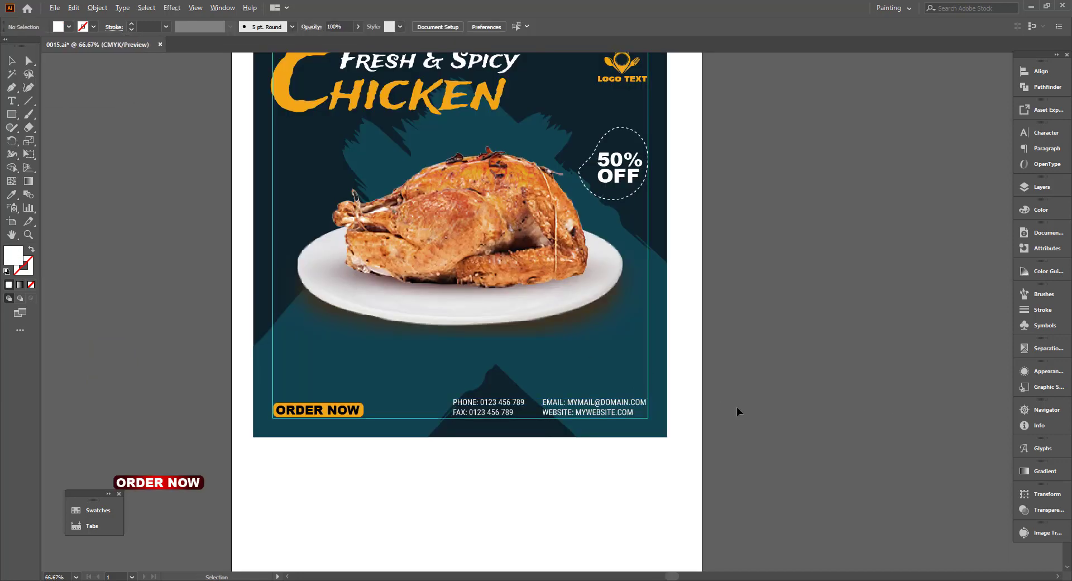
Examine the whole banner layout, including the headline, logo, discount badge, button and contact details
scroll(781, 424, "up", 2)
left_click_drag(789, 422, 836, 441)
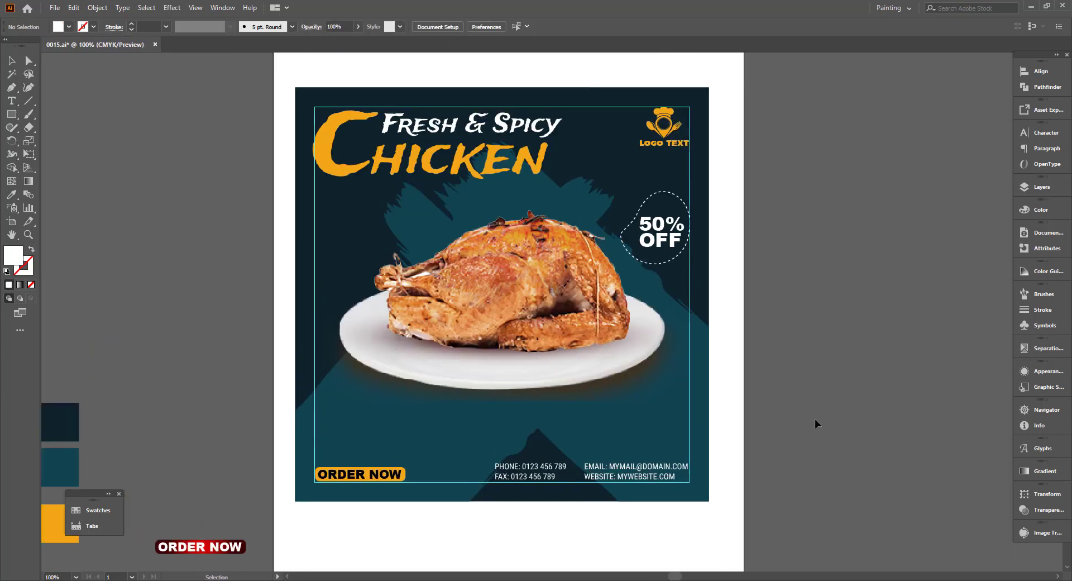
scroll(545, 505, "up", 2)
left_click(558, 470)
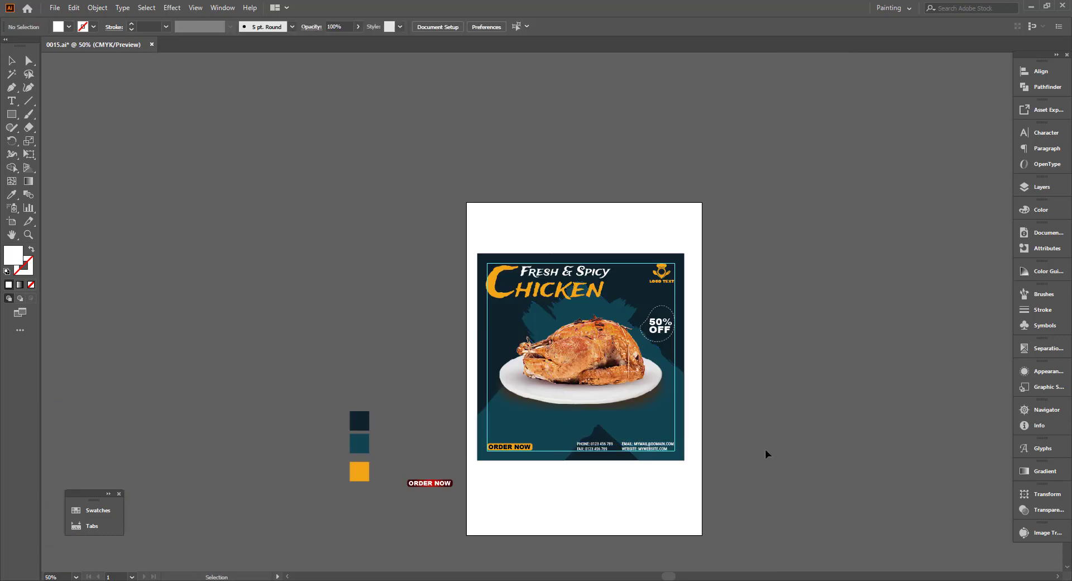
scroll(777, 463, "up", 1)
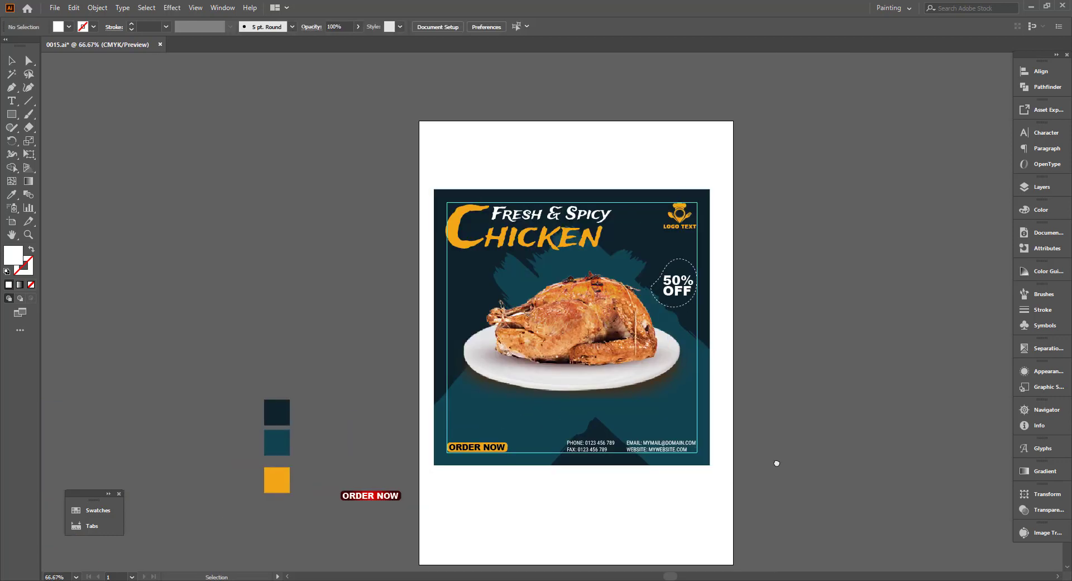
scroll(777, 463, "up", 1)
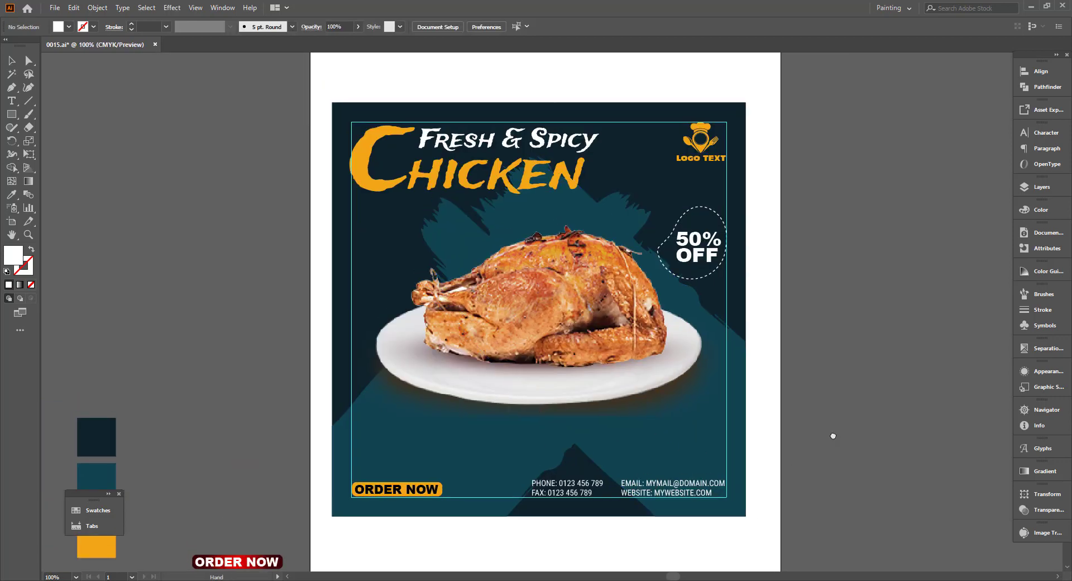
left_click_drag(817, 399, 830, 383)
left_click_drag(203, 429, 254, 407)
left_click_drag(967, 303, 916, 340)
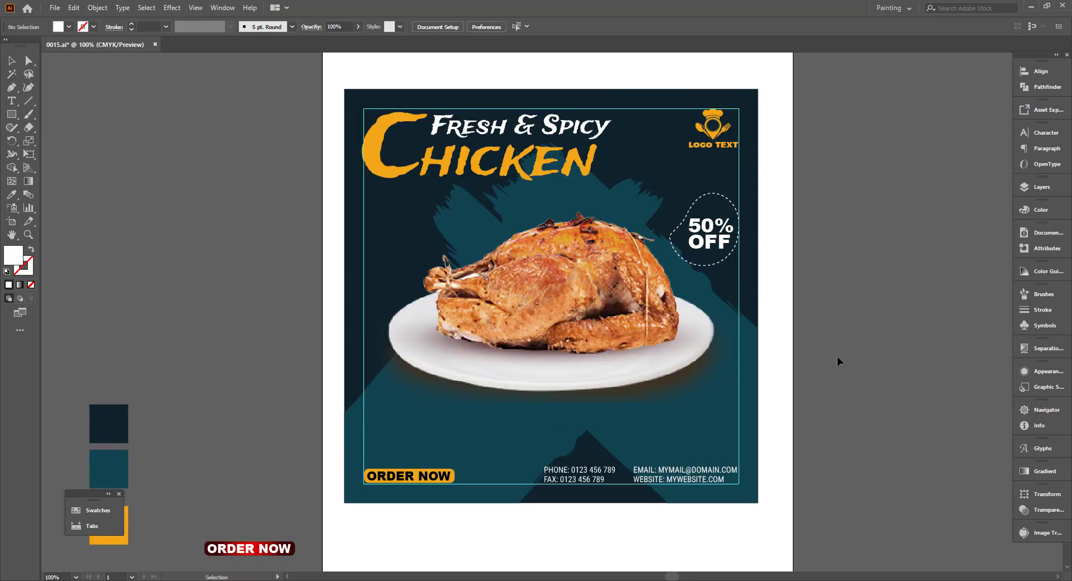
Preview the earlier banner files in the Design File folder and open 006
left_click(55, 8)
left_click(65, 43)
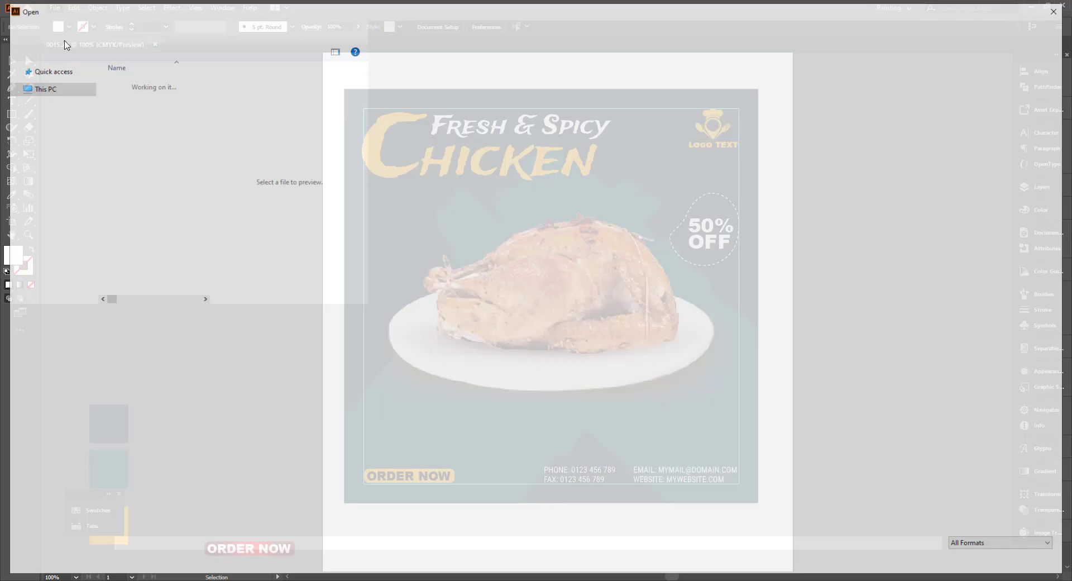
left_click(128, 201)
left_click(123, 183)
left_click(122, 174)
left_click(123, 163)
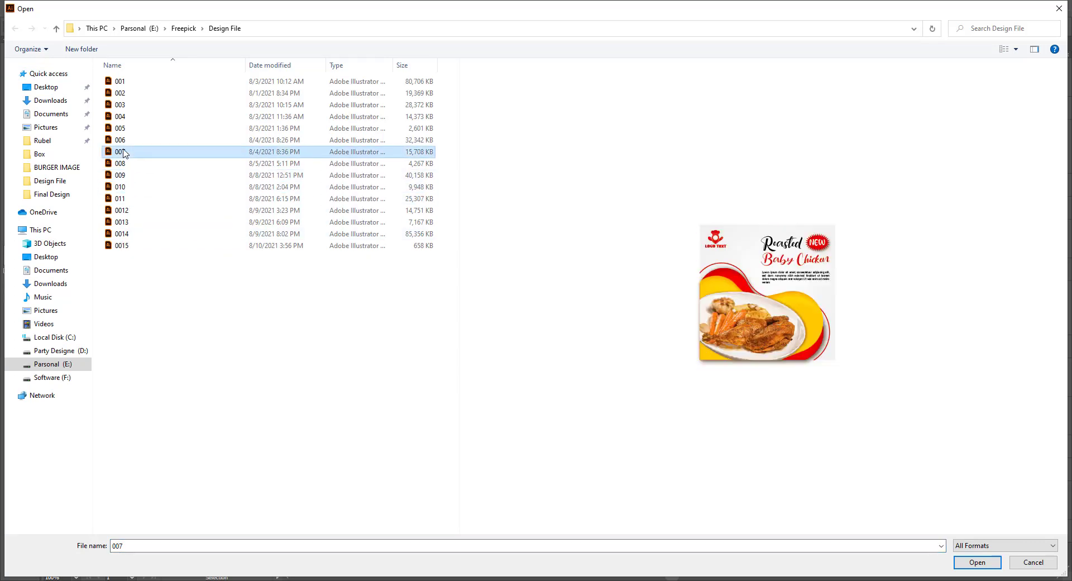
left_click(124, 140)
left_click(125, 130)
left_click(124, 140)
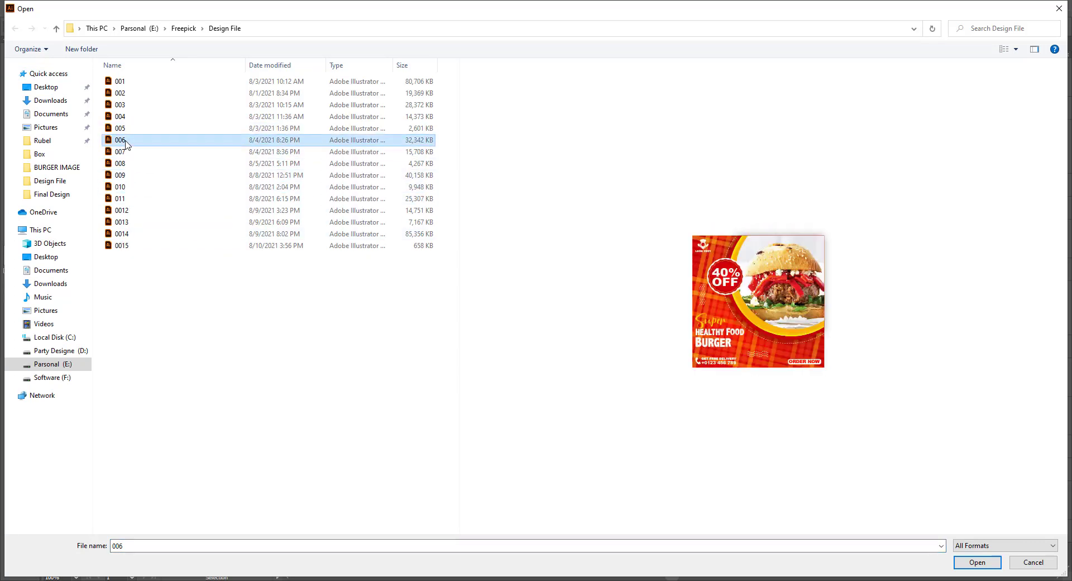
double_click(124, 141)
Copy the diagonal stripe pattern from 006 and paste it beside the chicken banner in 0015
left_click_drag(424, 479, 450, 500)
key("ctrl+z")
left_click(86, 46)
key("ctrl+minus")
left_click_drag(866, 376, 834, 367)
scroll(651, 352, "down", 1)
key("ctrl+v")
left_click_drag(835, 380, 669, 373)
scroll(669, 372, "down", 1)
left_click_drag(804, 279, 906, 288)
key("ctrl+z")
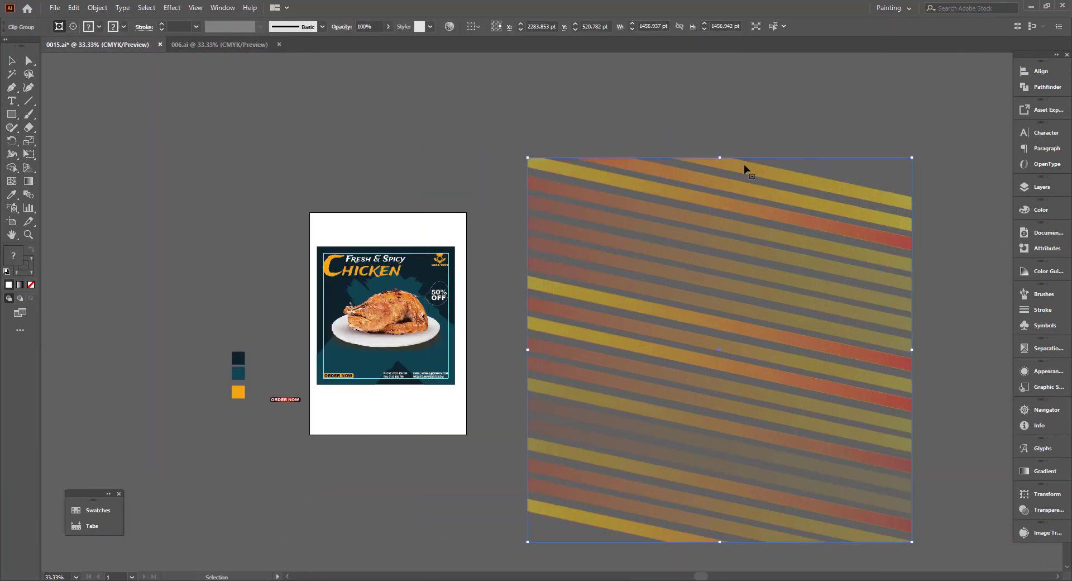
Scale the stripe pattern down, snap it to the banner's upper-left corner and fit it to the whole banner
left_click_drag(726, 305, 728, 306)
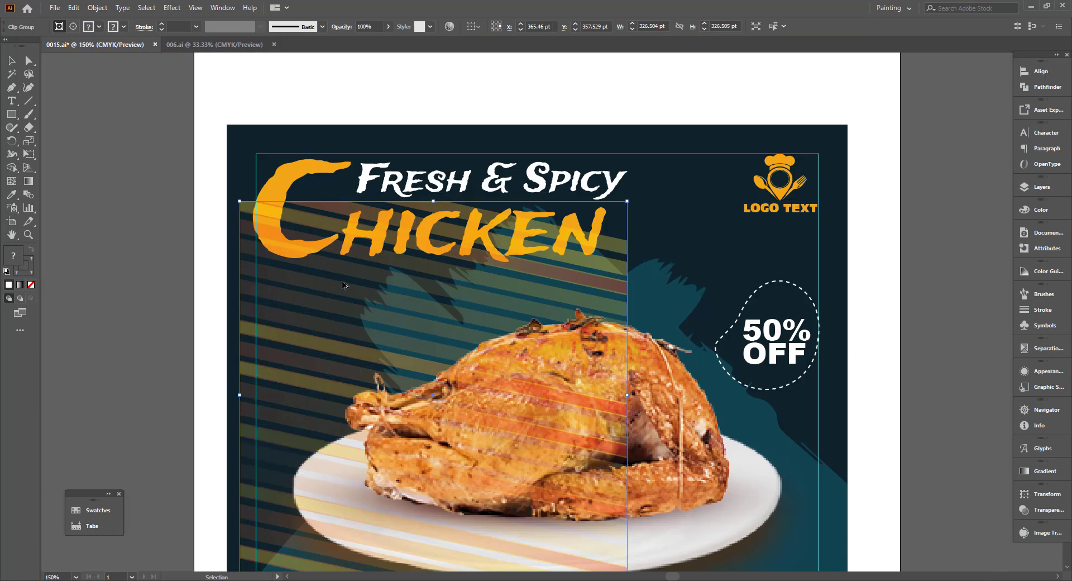
left_click_drag(229, 216, 233, 160)
scroll(232, 160, "down", 2)
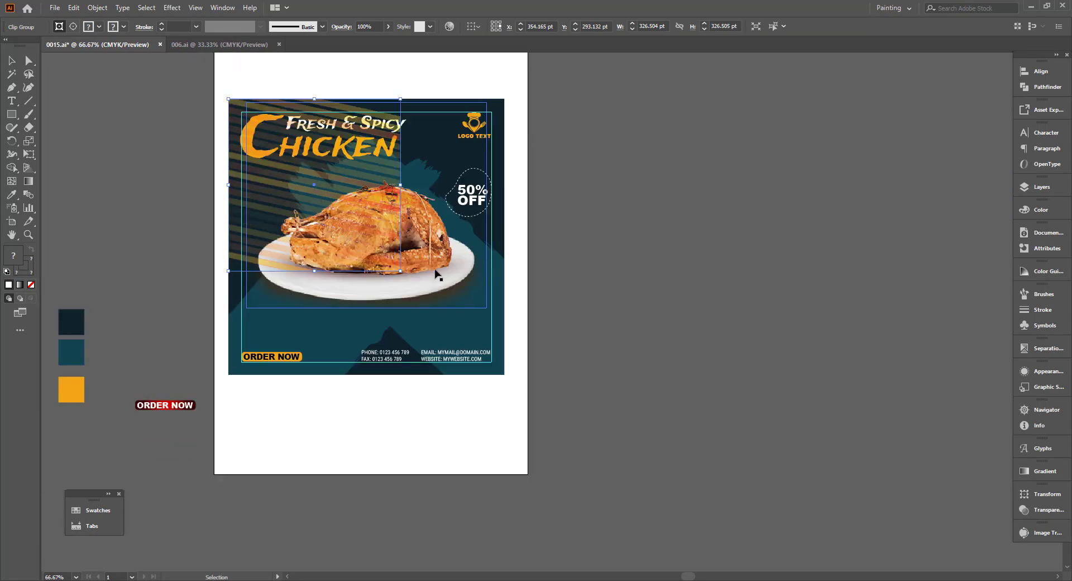
left_click_drag(402, 271, 505, 375)
left_click(198, 194)
left_click_drag(198, 194, 325, 265)
key("ctrl+shift+[")
key("ctrl+z")
left_click(605, 371)
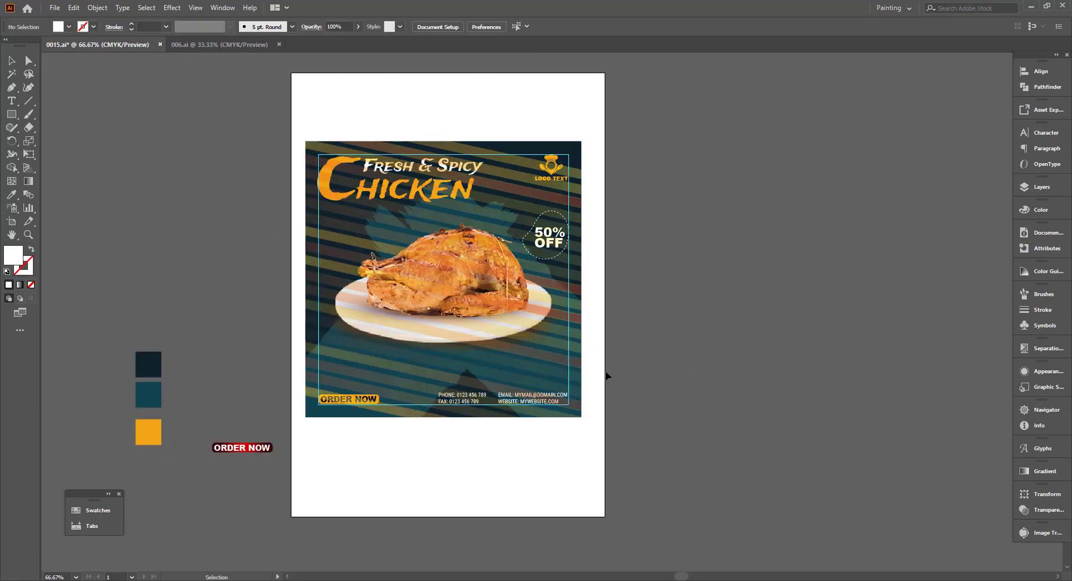
Move the stripe pattern behind the chicken, texts and central brush stroke, keeping it above the dark background
left_click_drag(606, 371, 579, 424)
key("ctrl+shift+[")
left_click(783, 343)
scroll(709, 316, "up", 1)
left_click_drag(709, 317, 943, 397)
scroll(943, 397, "down", 1)
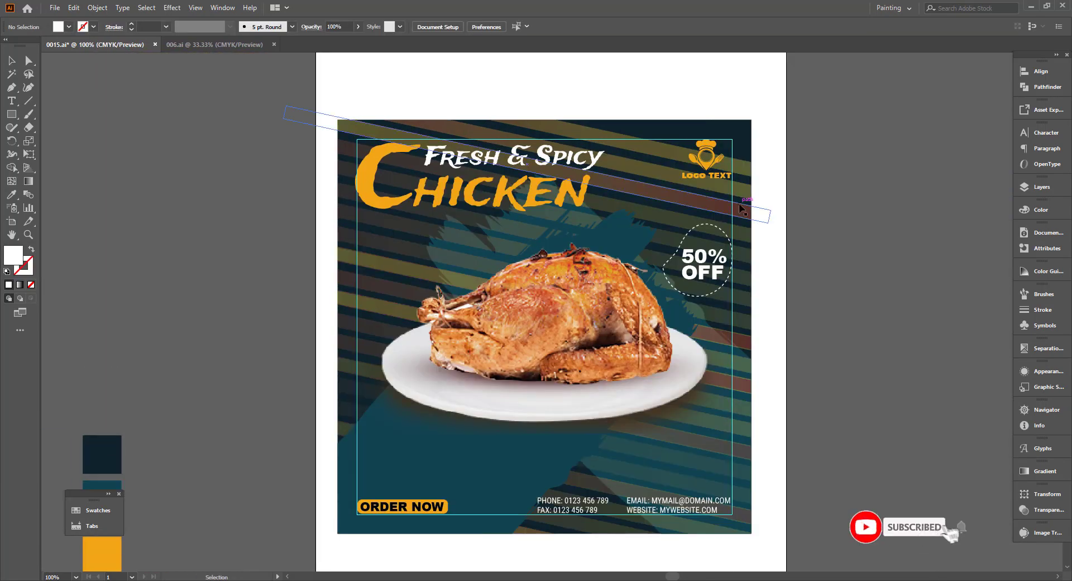
Lower the opacity of the background stripe pattern to roughly half
left_click(740, 207)
left_click(1049, 509)
left_click(998, 505)
left_click_drag(996, 520, 976, 519)
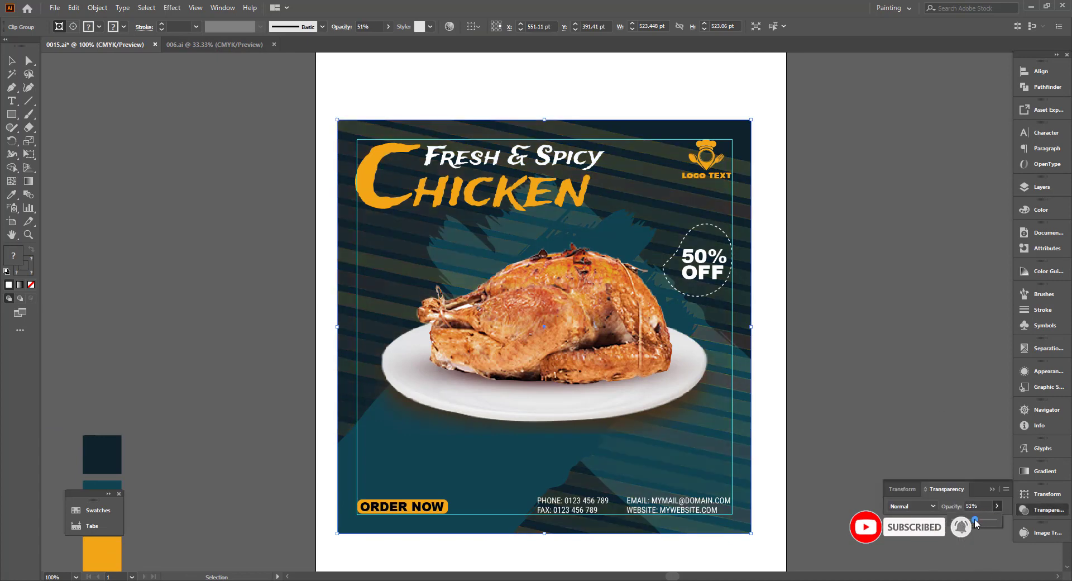
left_click(944, 334)
scroll(943, 334, "down", 2)
left_click_drag(724, 336, 702, 328)
left_click(703, 329)
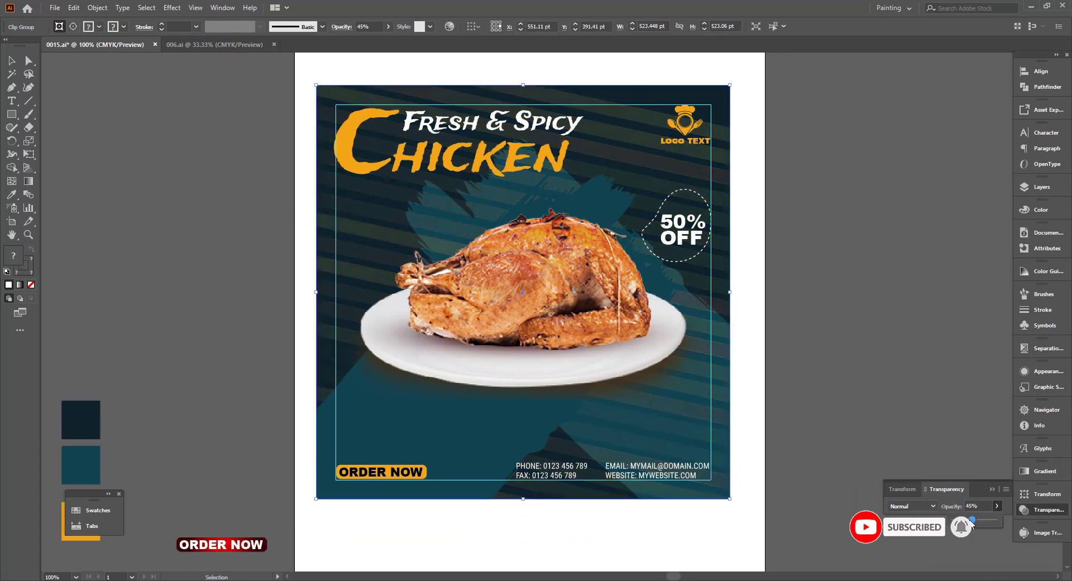
left_click_drag(972, 523, 979, 523)
left_click(992, 488)
Examine the whole banner with the faded stripes behind the chicken, headline and contact details
left_click(917, 382)
scroll(917, 382, "down", 1)
left_click_drag(917, 382, 893, 402)
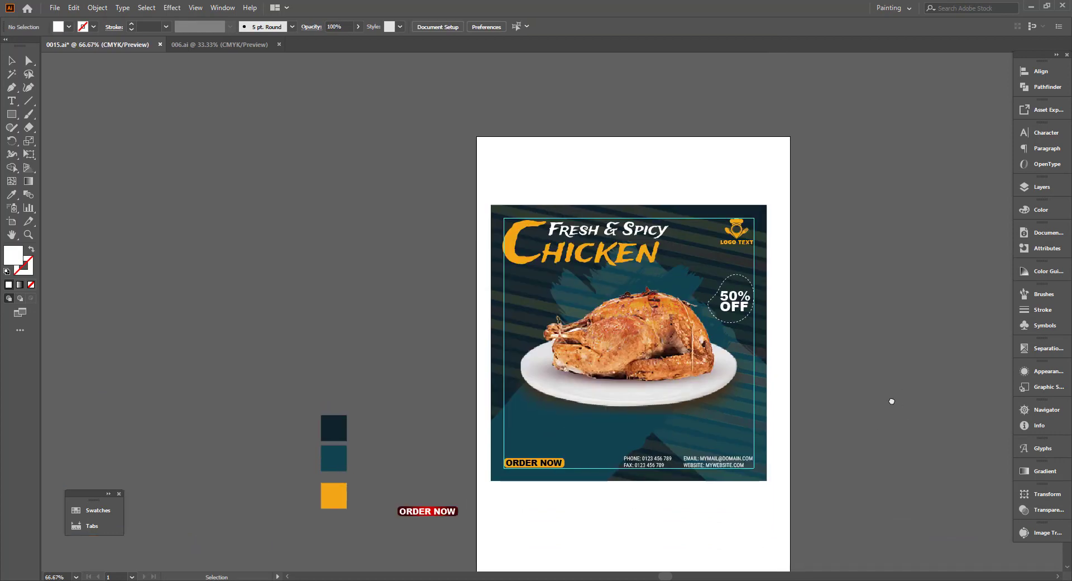
scroll(846, 366, "up", 1)
left_click_drag(846, 365, 871, 342)
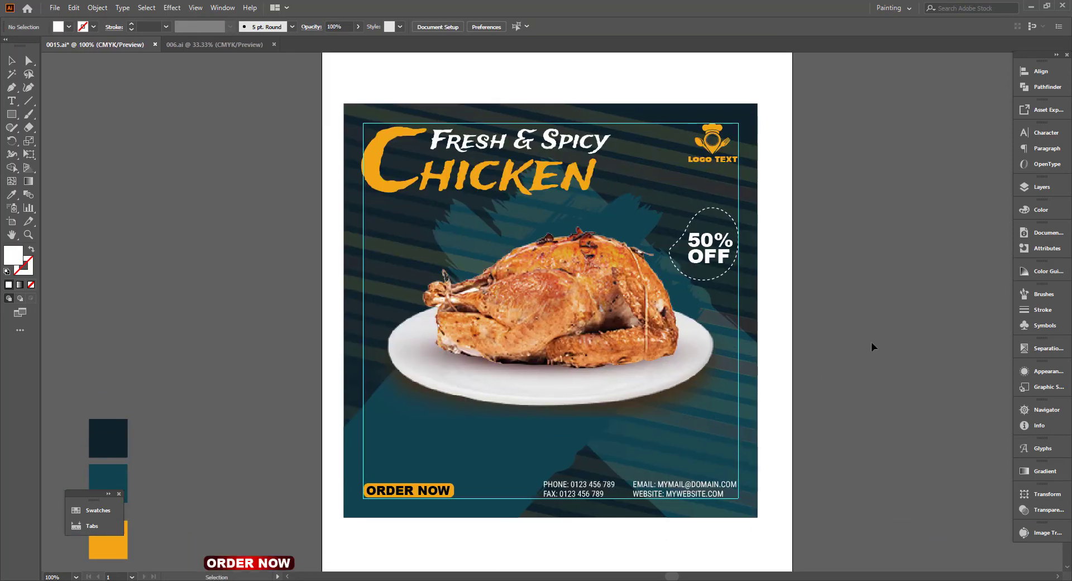
scroll(871, 342, "down", 2)
left_click_drag(875, 337, 853, 349)
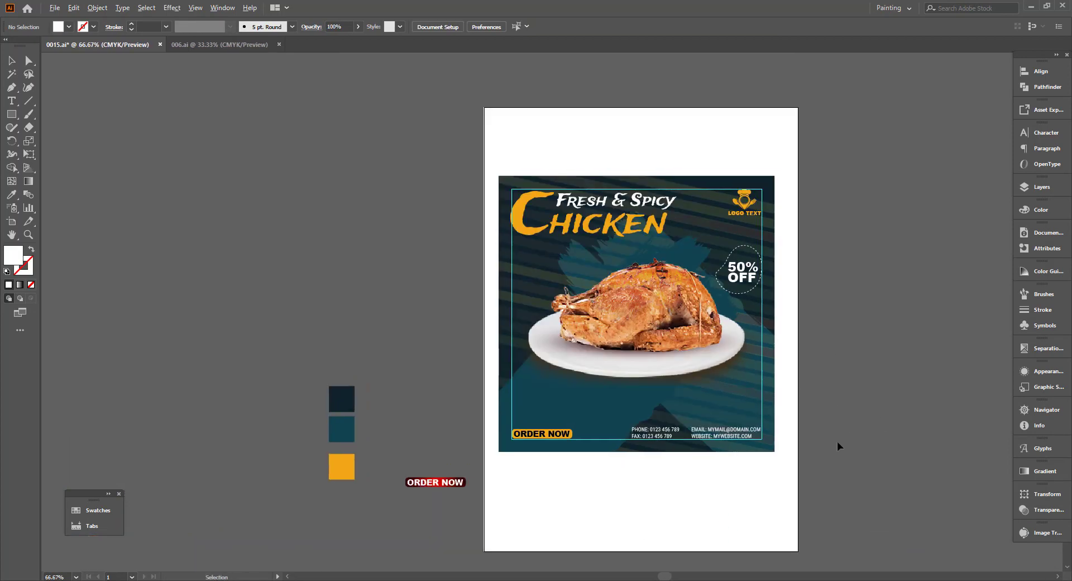
scroll(836, 441, "up", 1)
Draw a freehand curve below the plate's left side and give it the discount badge's white dashed outline
key("shift+n")
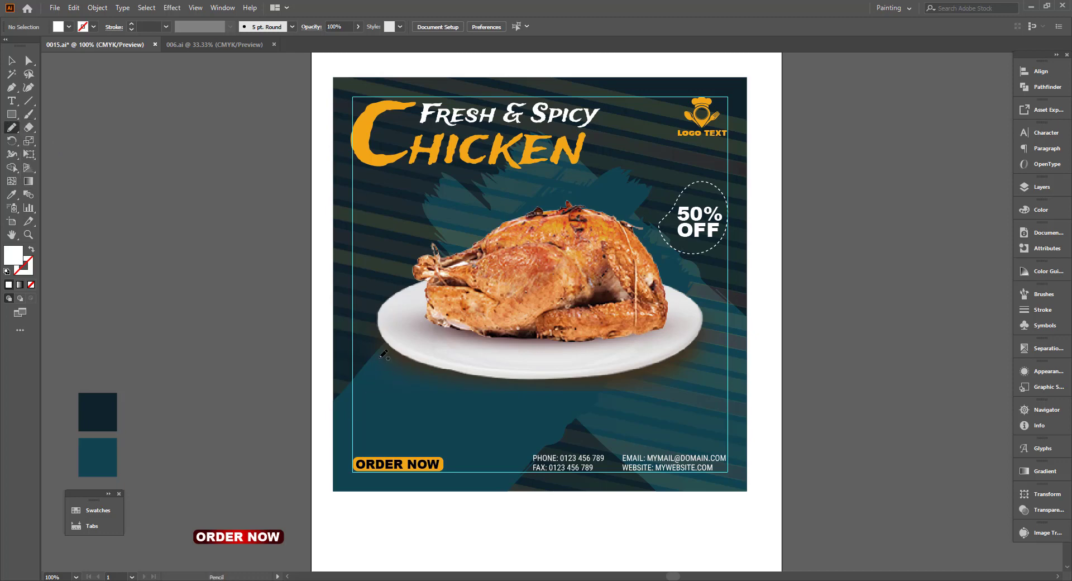
left_click_drag(380, 358, 540, 399)
key("a")
scroll(2, 223, "up", 1)
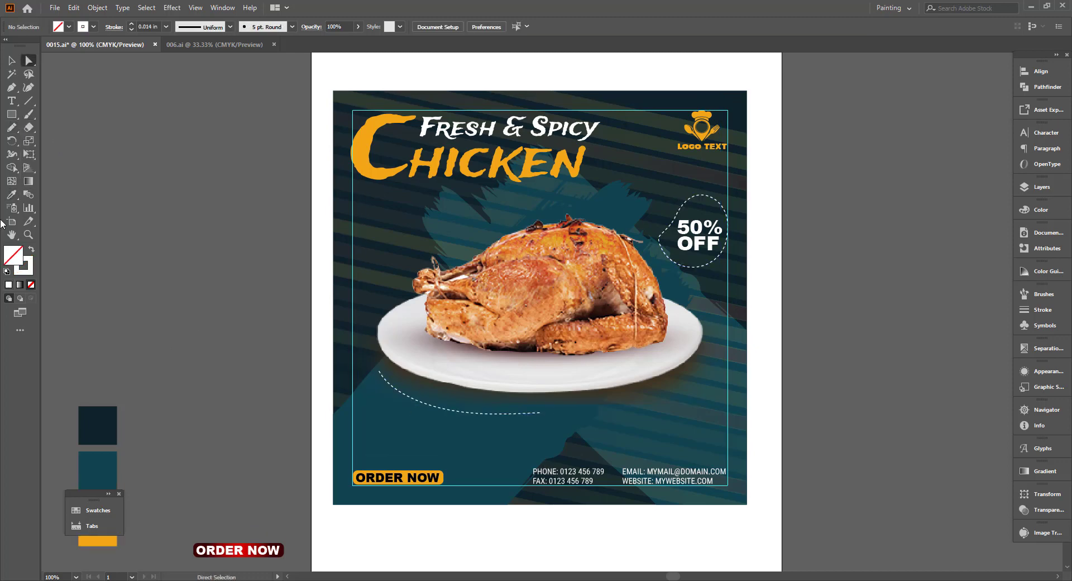
Try a second freehand dashed curve below the plate's right side
mouse_move(625, 406)
left_mouse_down()
mouse_move(662, 398)
mouse_move(703, 355)
left_mouse_up()
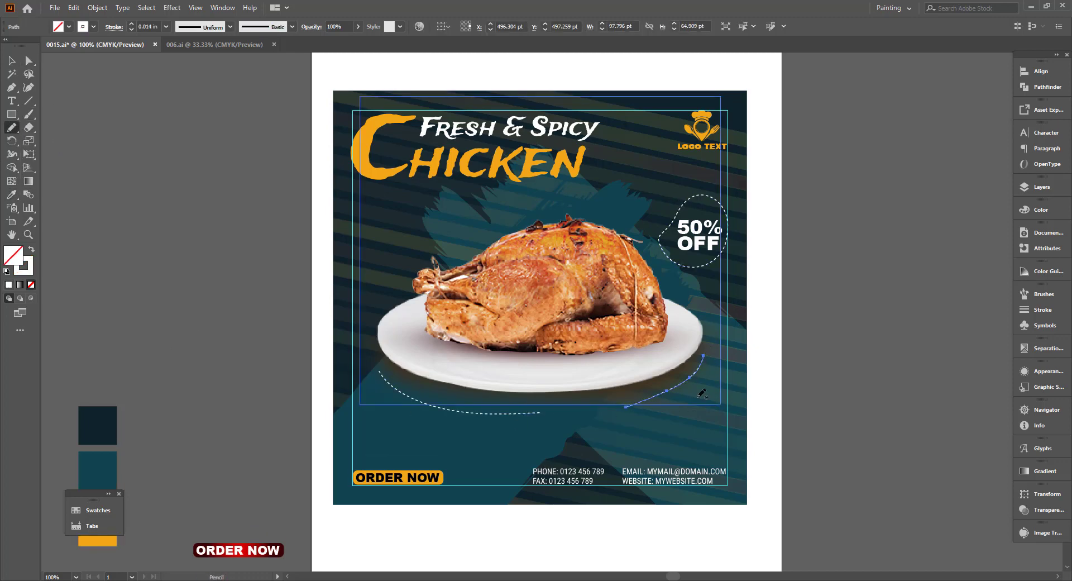
key("v")
scroll(820, 465, "down", 1)
left_click_drag(820, 465, 828, 469)
scroll(827, 430, "down", 2)
scroll(813, 419, "up", 2)
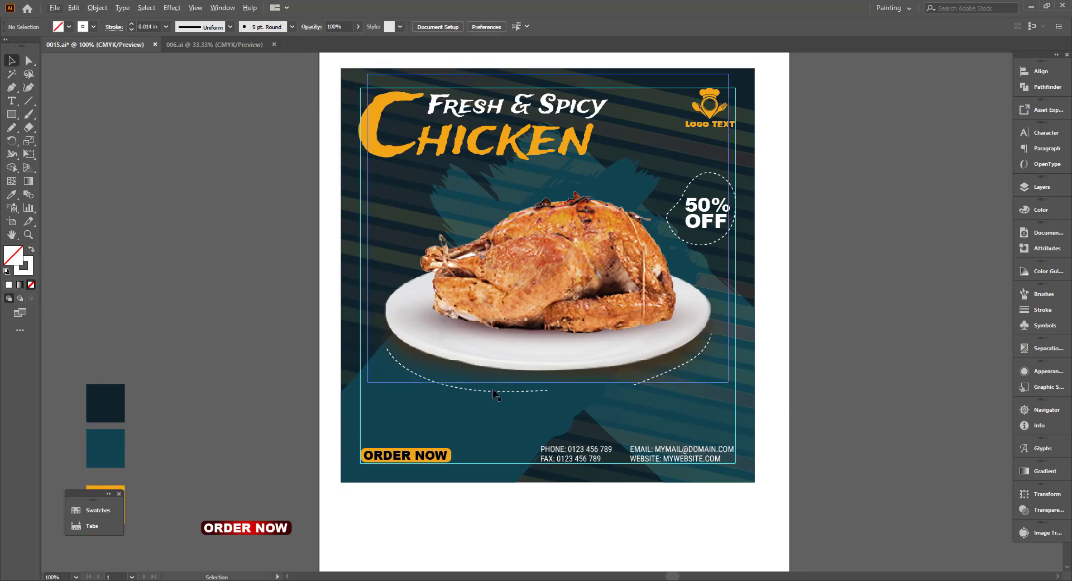
Smooth the left dashed curve below the plate with the Smooth tool
key("a")
scroll(469, 404, "up", 1)
left_click(454, 382, "alt")
scroll(454, 382, "up", 2)
left_click(540, 387)
right_click(12, 128)
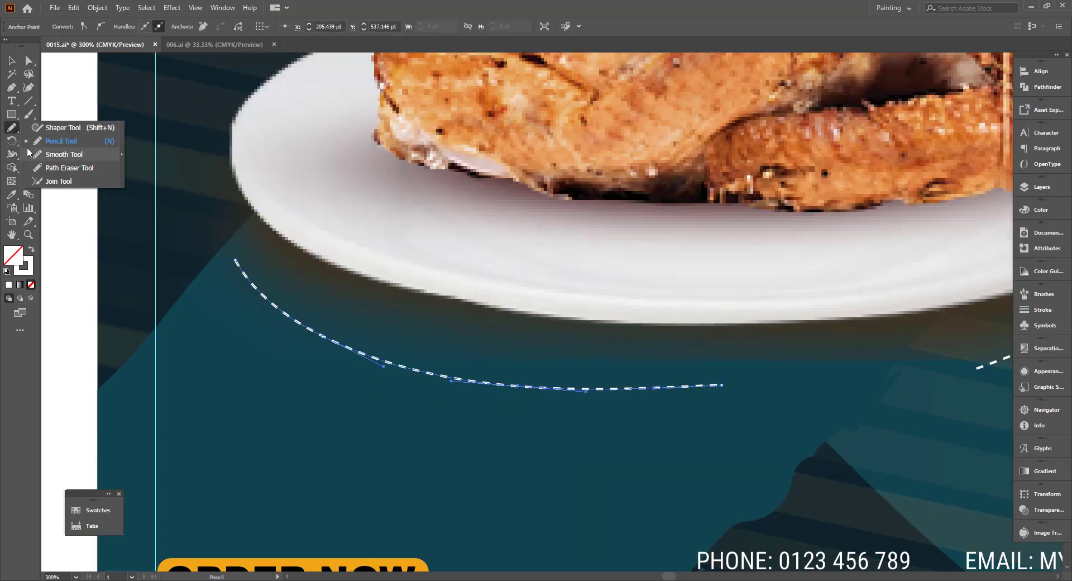
left_click(64, 154)
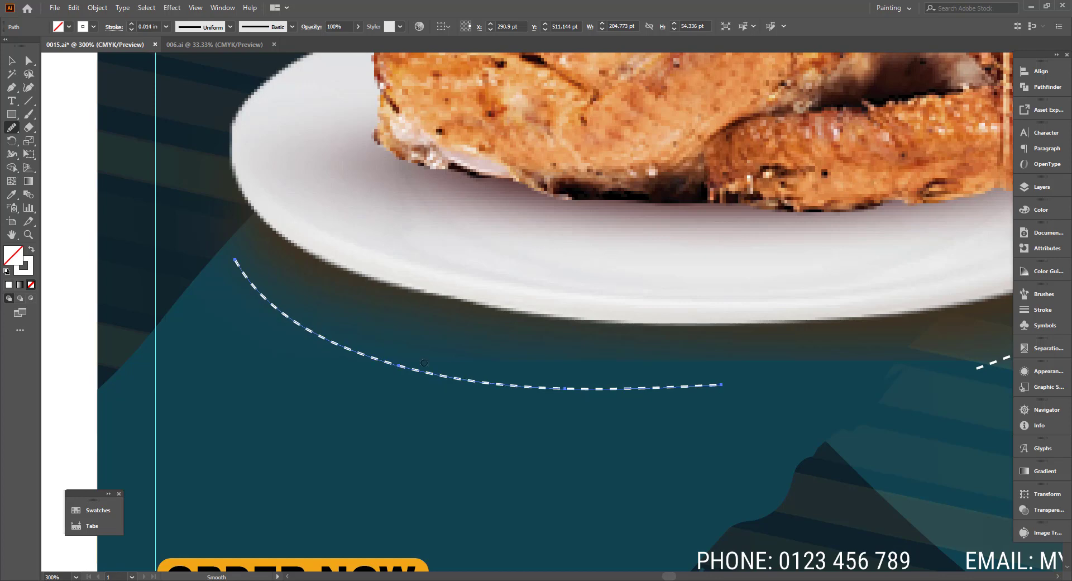
key("ctrl+1")
key("a")
key("ctrl+shift+a")
Try replacing the right dashed curve with a rotated copy of the left one
left_click(644, 383)
key("Delete")
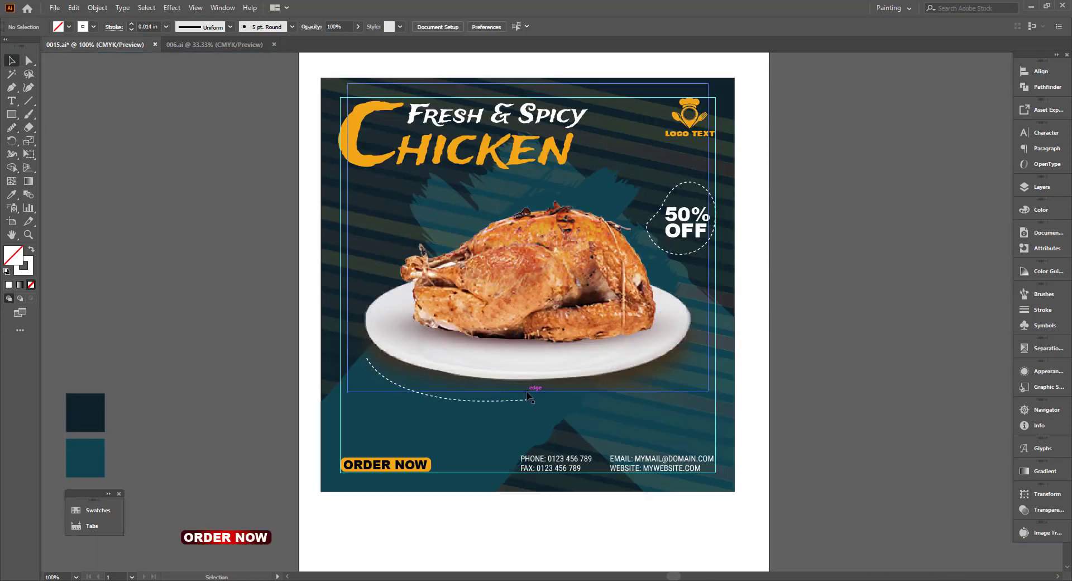
left_click_drag(527, 399, 707, 440)
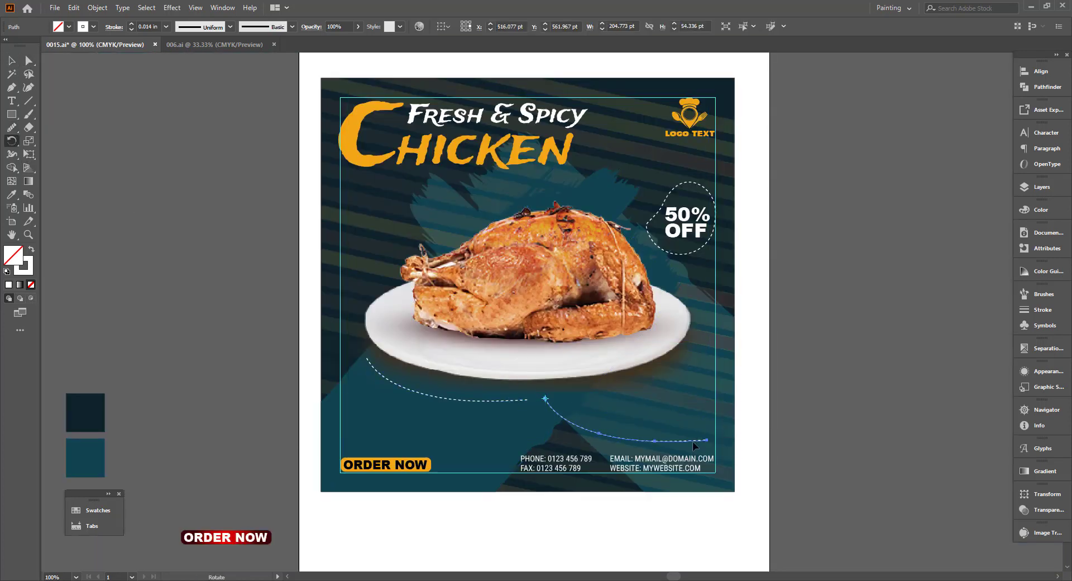
left_click_drag(696, 356, 696, 355)
scroll(688, 368, "up", 1)
scroll(685, 379, "down", 1)
key("Delete")
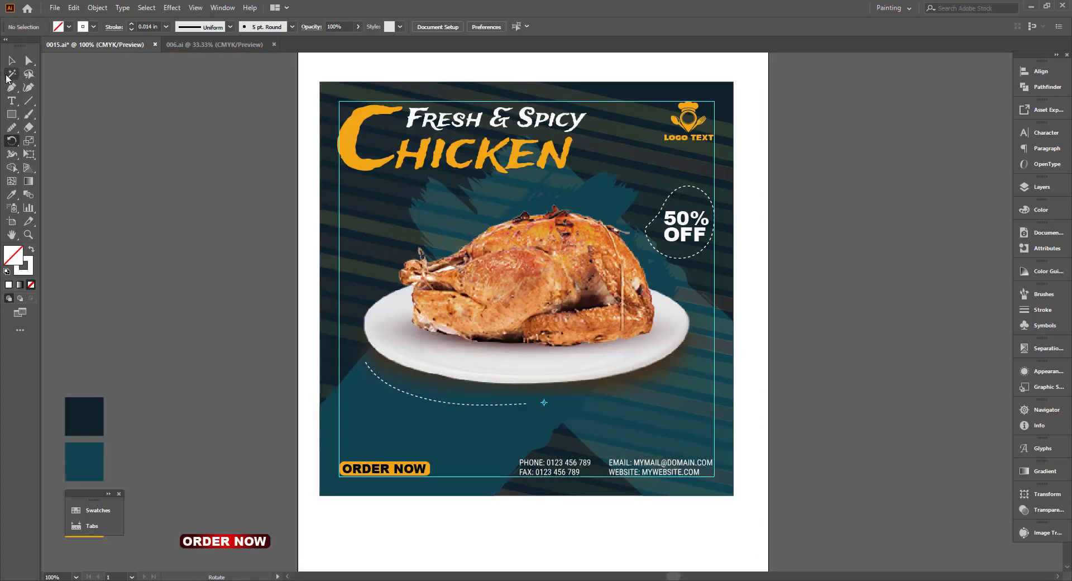
Draw a new freehand dashed curve from the plate's right edge down towards the end of the left curve
left_click_drag(15, 128, 56, 141)
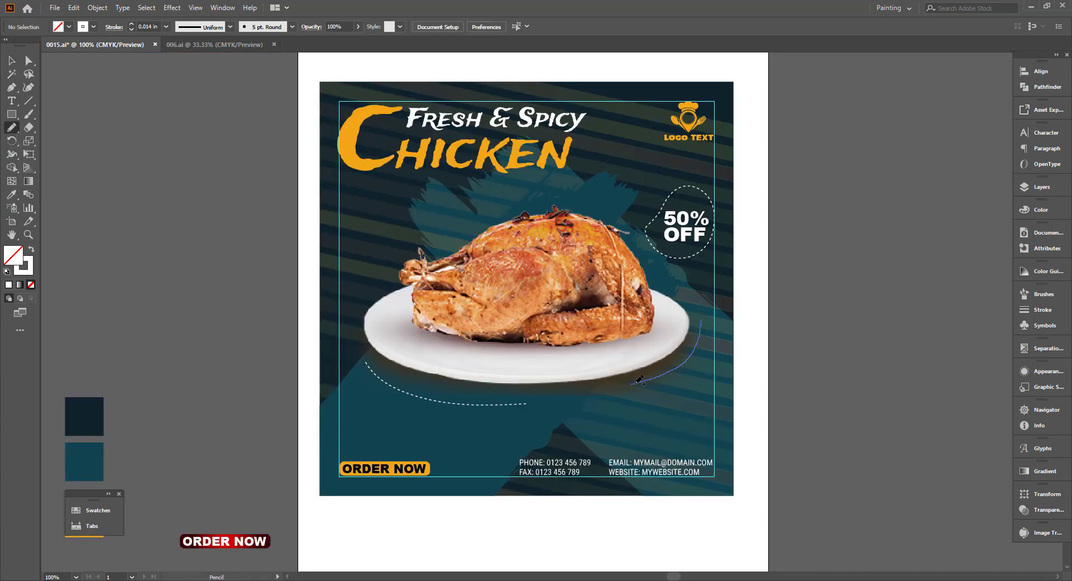
left_click_drag(639, 382, 556, 403)
scroll(576, 396, "up", 4)
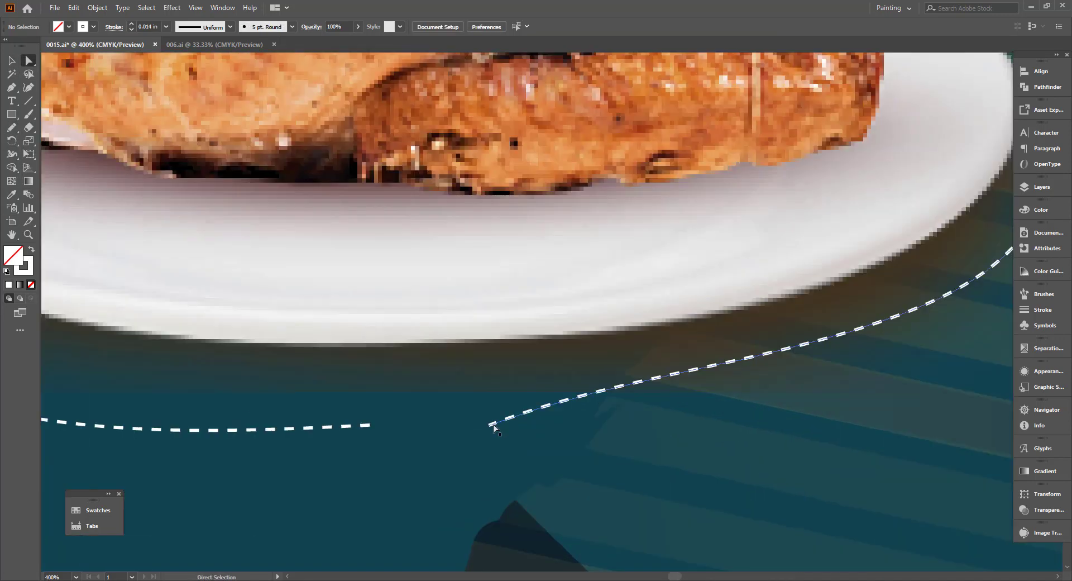
Adjust the anchor points and handles of the right dashed curve so it follows the plate's rim evenly
left_click(555, 403)
left_click_drag(644, 405, 559, 433)
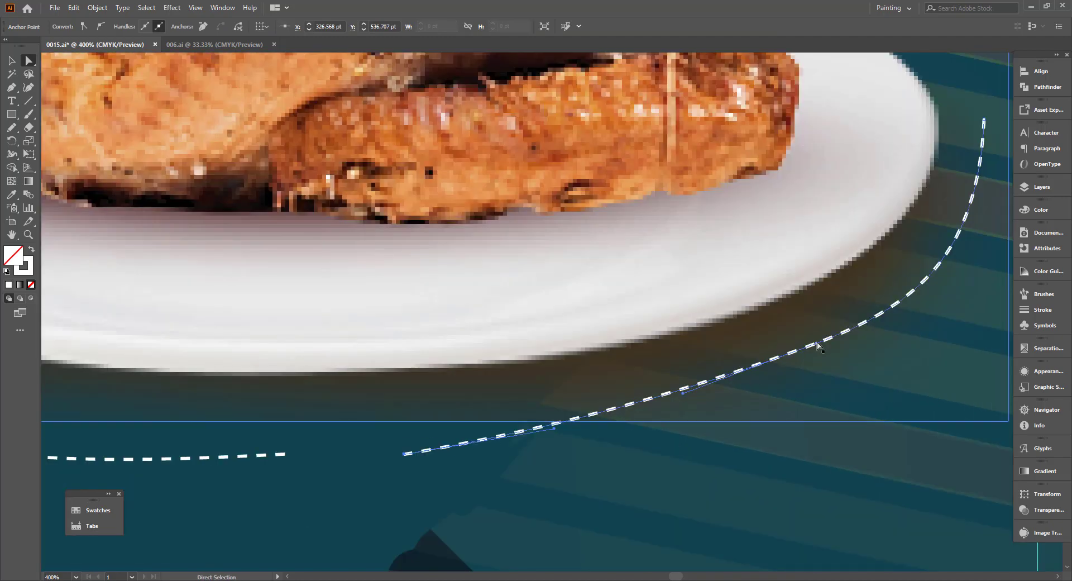
left_click(816, 349)
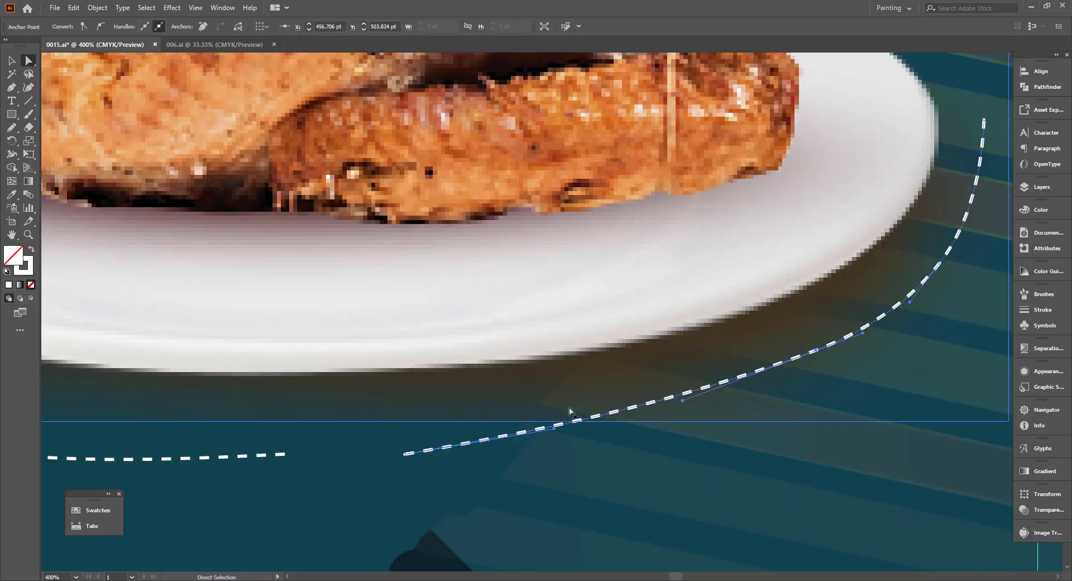
left_click(561, 429)
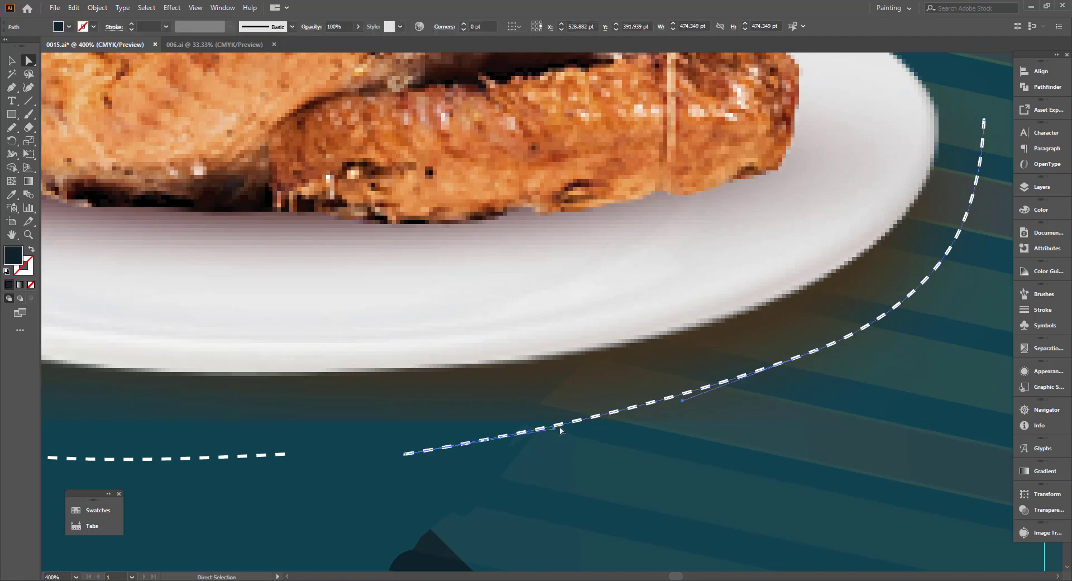
left_click_drag(560, 429, 556, 432)
scroll(593, 434, "down", 1)
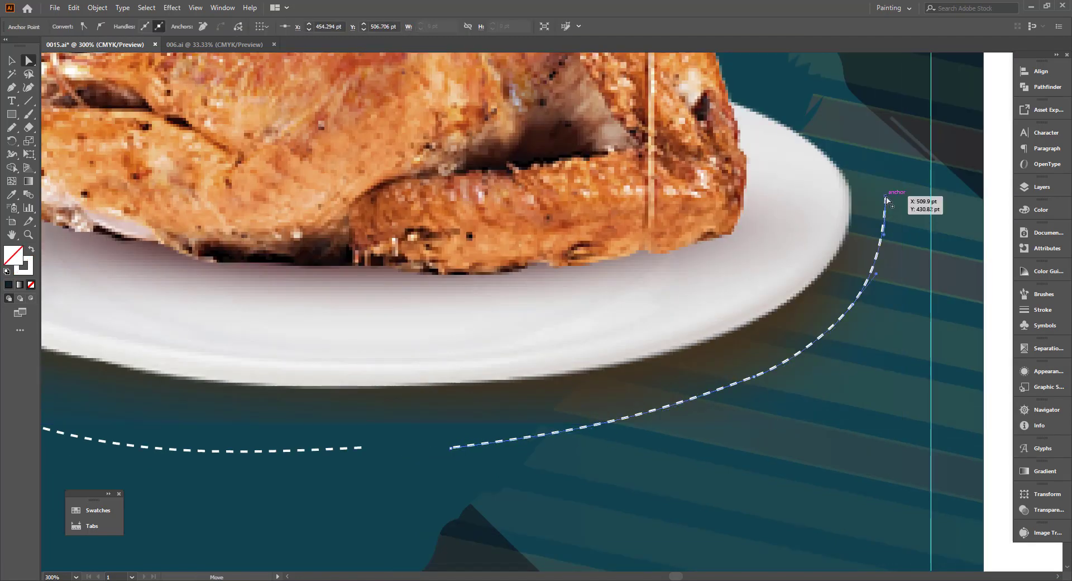
left_click(890, 236)
scroll(810, 252, "down", 3)
left_click(945, 391)
scroll(939, 443, "up", 1)
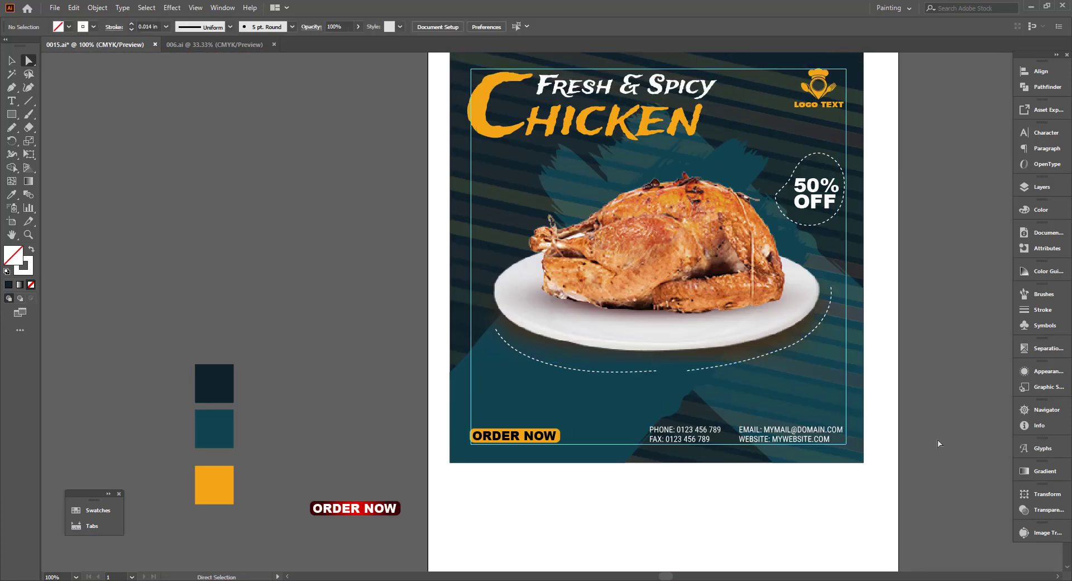
Fine-tune the shape of the left dashed curve below the plate by nudging its path
scroll(555, 366, "up", 2)
left_click(548, 364)
mouse_move(548, 364)
left_mouse_down()
mouse_move(611, 383)
mouse_move(659, 374)
mouse_move(545, 362)
left_mouse_up()
scroll(546, 363, "down", 2)
scroll(916, 396, "up", 2)
left_click(922, 397)
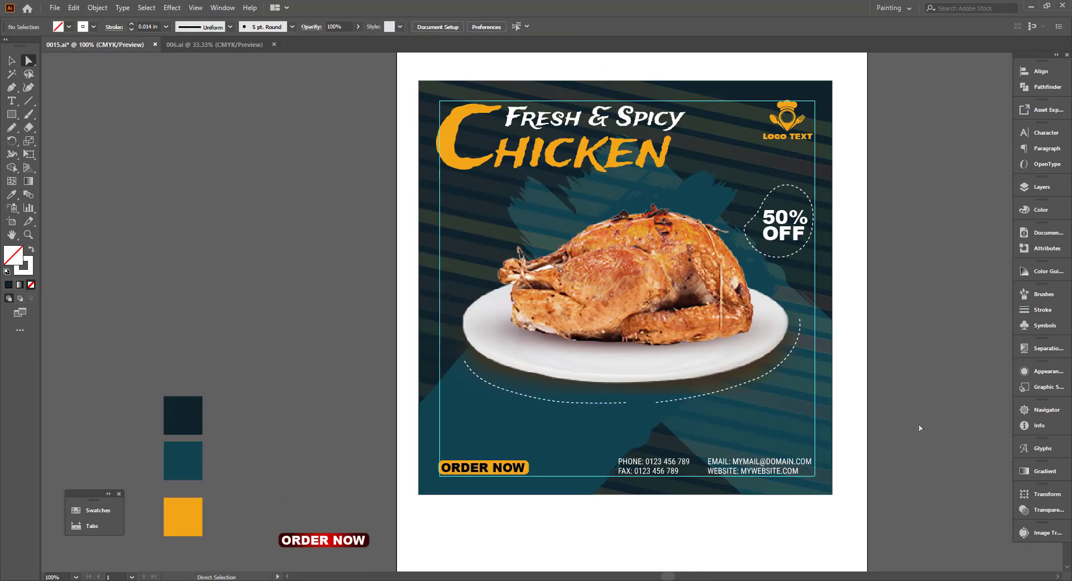
Draw a short slanted dashed line in the gap between the two curves below the plate
scroll(920, 427, "down", 1)
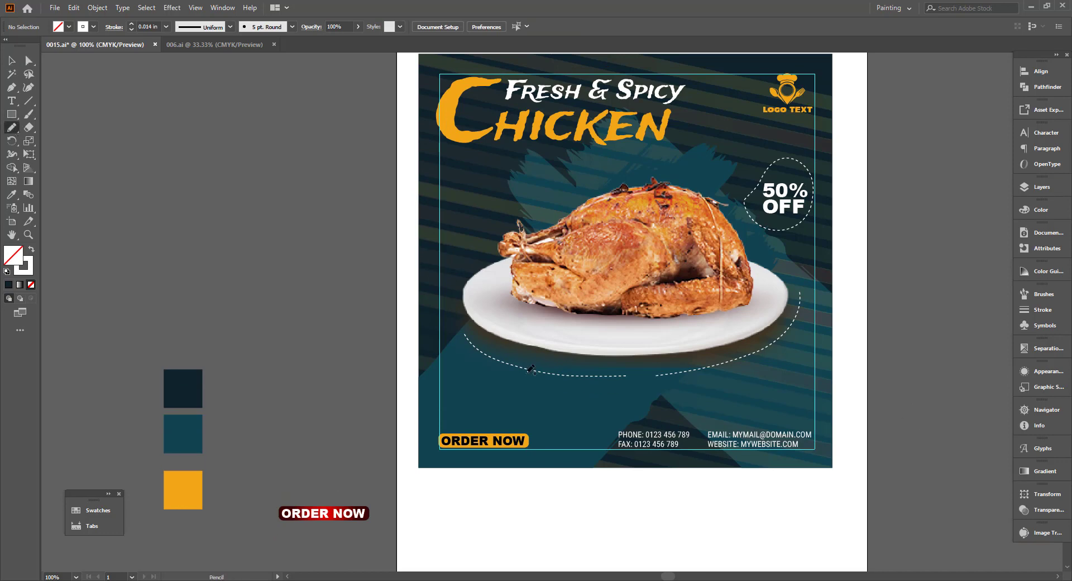
scroll(672, 376, "up", 2)
left_click_drag(601, 402, 626, 348)
scroll(629, 393, "down", 2)
left_click(677, 403)
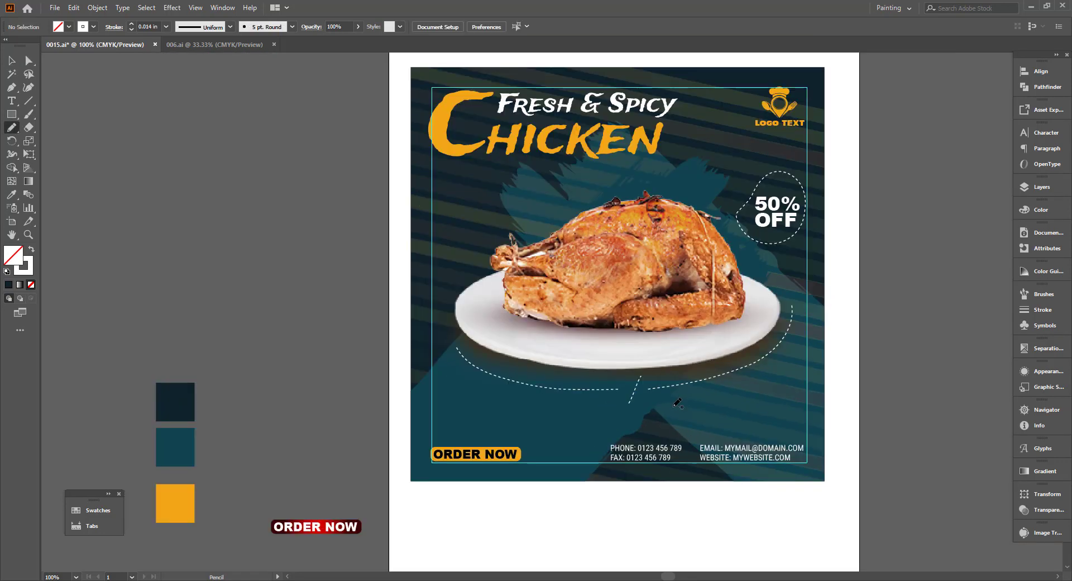
Open the Illustrator file 1978204 from the hand-drawn-food-background folder in Downloads
left_click(55, 7)
left_click(67, 45)
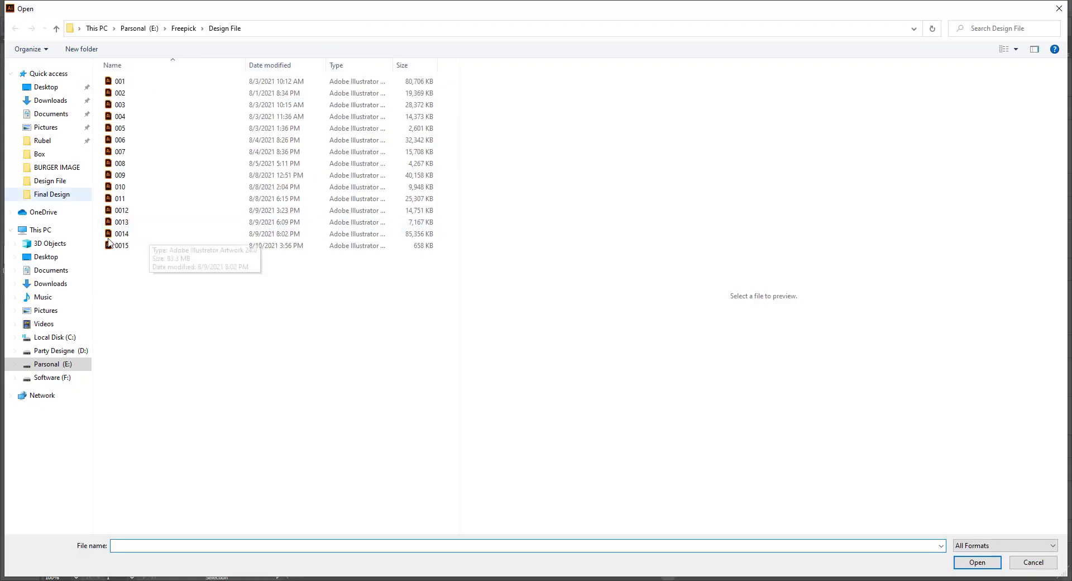
left_click(54, 106)
left_click(196, 232)
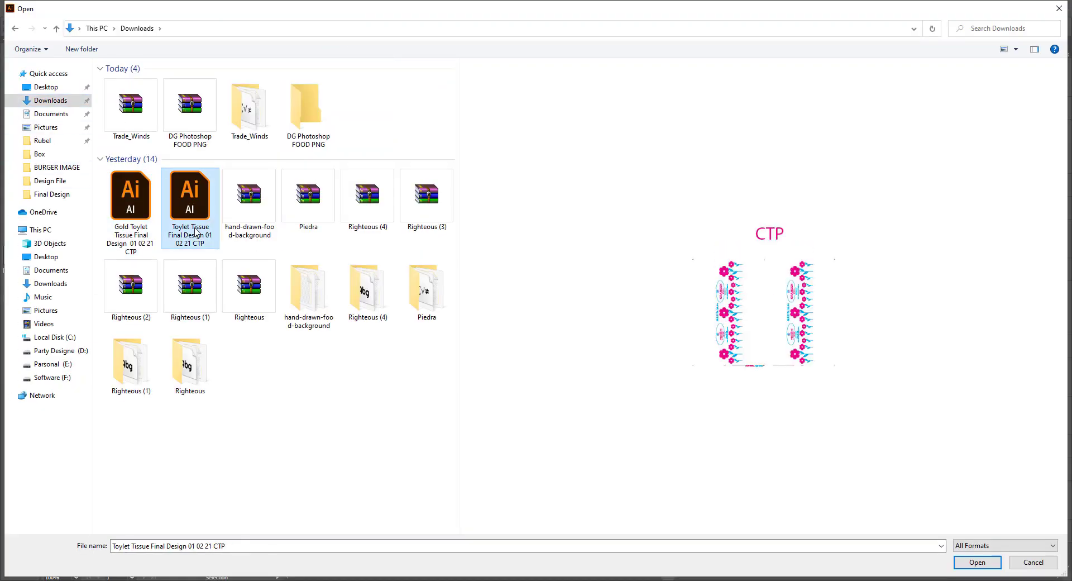
double_click(324, 319)
left_click(134, 116)
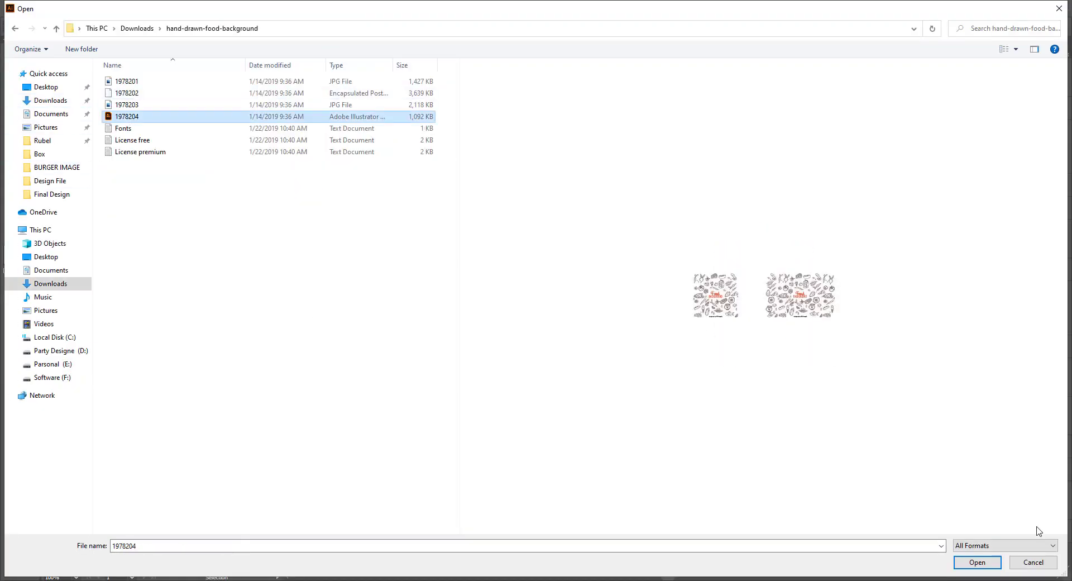
left_click(977, 563)
left_click(517, 451)
Ungroup the hand-drawn food illustrations and copy the roast chicken platter drawing
left_click(256, 192)
right_click(501, 192)
left_click(532, 285)
right_click(418, 199)
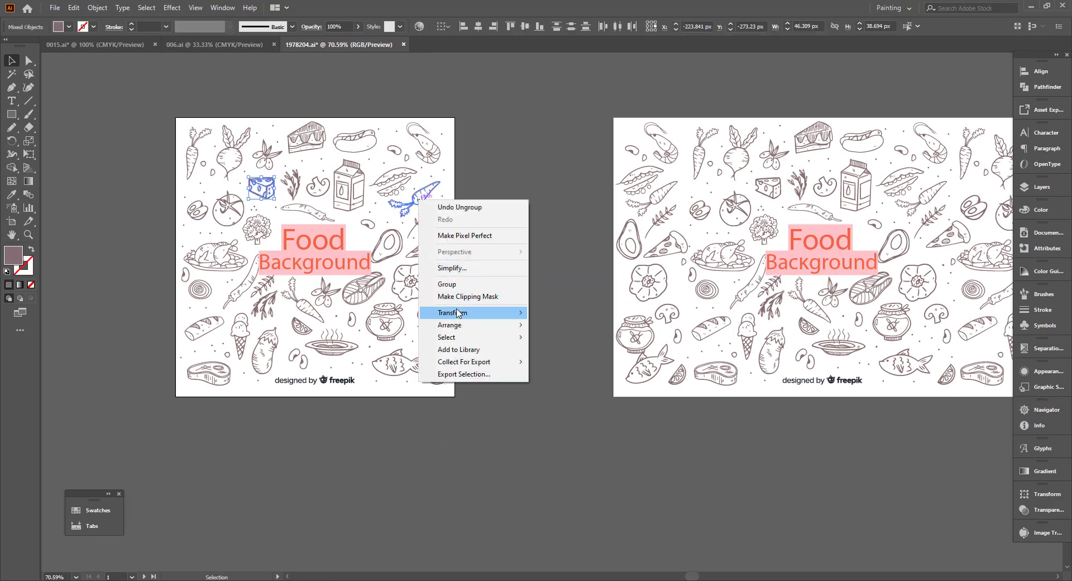
left_click(492, 223)
left_click(429, 186)
right_click(431, 185)
left_click(530, 157)
left_click(209, 257)
key("ctrl+c")
Paste the roast chicken drawing into 0015.ai and place it small in the gap between the dashed curves below the plate
left_click(95, 44)
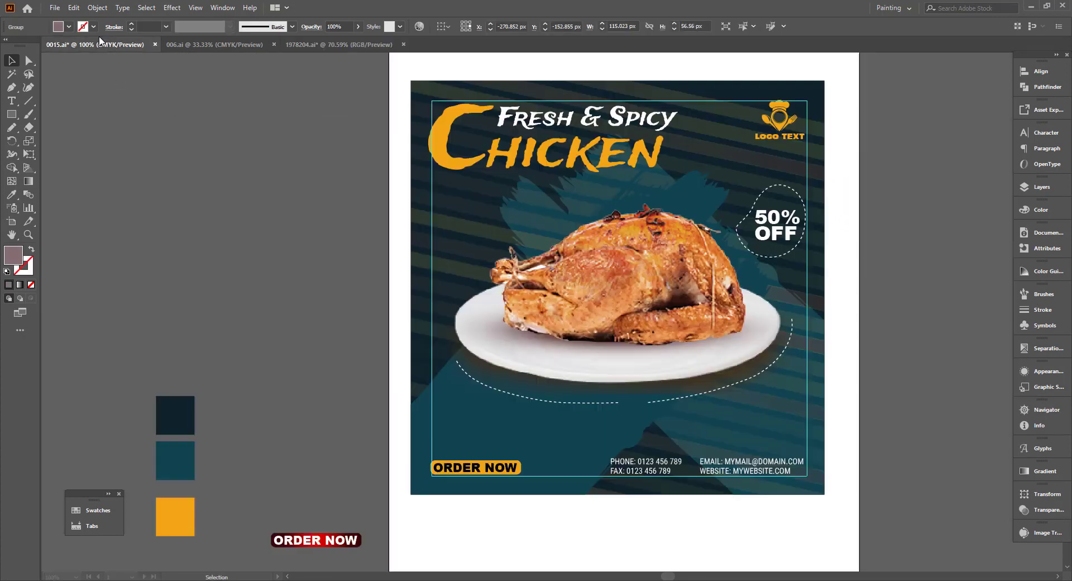
key("ctrl+v")
left_click_drag(316, 363, 318, 363)
mouse_move(329, 387)
left_mouse_down()
mouse_move(603, 424)
mouse_move(640, 423)
mouse_move(631, 393)
mouse_move(649, 386)
left_mouse_up()
scroll(644, 423, "up", 2)
scroll(614, 390, "up", 3)
Recolour the small roast chicken icon with a solid white fill and no stroke
scroll(645, 388, "down", 2)
key("i")
left_click(749, 367)
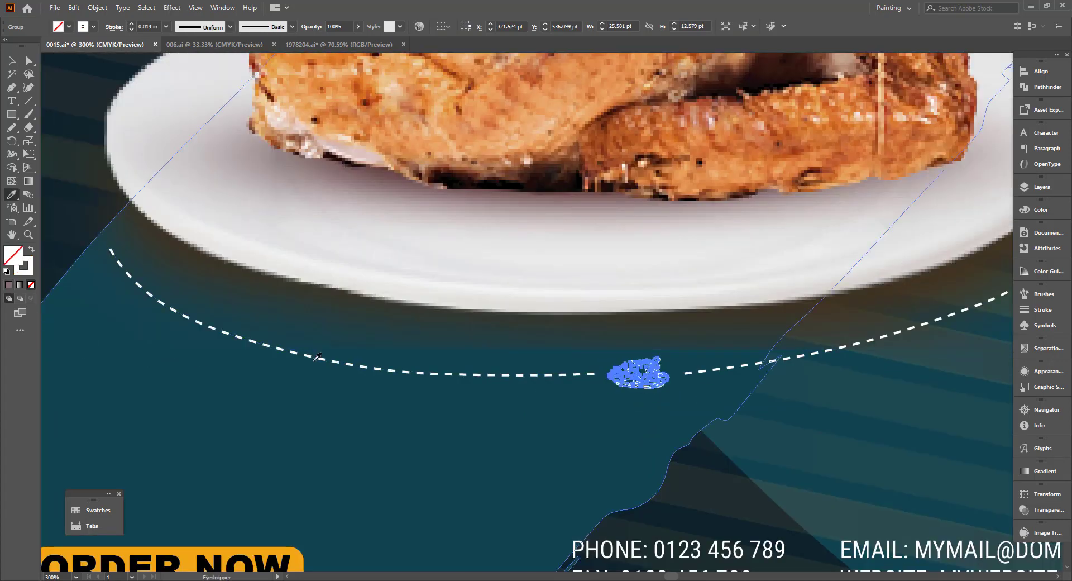
scroll(765, 398, "down", 2)
key("ctrl+z")
left_click(196, 157)
scroll(526, 304, "down", 1)
scroll(654, 363, "up", 3)
Duplicate the white chicken icon to the left and right ends of the dashed curve around the plate
left_click(616, 360)
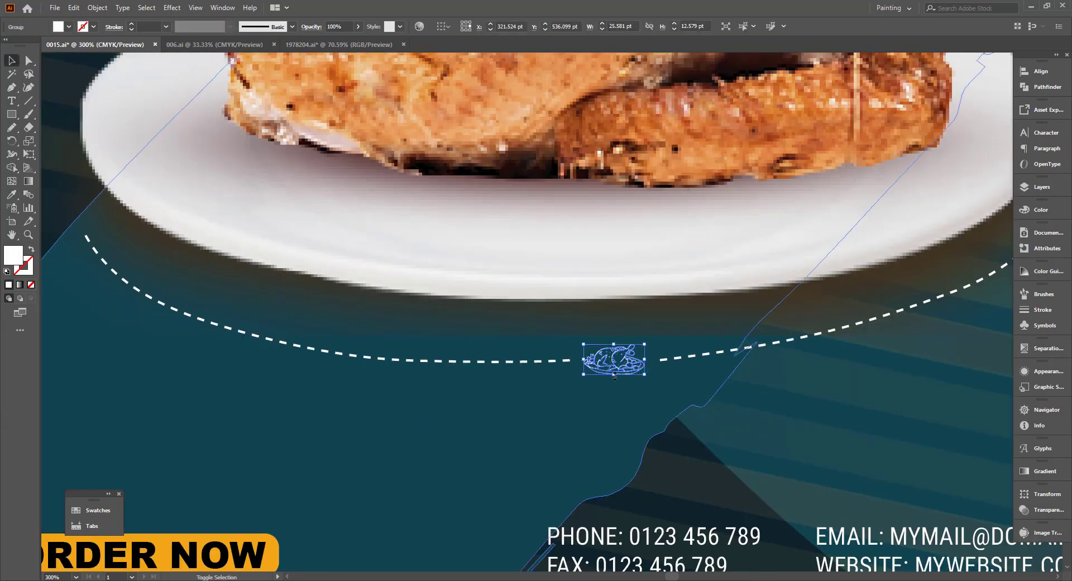
scroll(610, 373, "down", 2)
mouse_move(647, 375)
left_mouse_down()
mouse_move(304, 335)
mouse_move(330, 306)
mouse_move(732, 318)
mouse_move(673, 300)
left_mouse_up()
left_click(939, 380)
scroll(889, 384, "up", 1)
scroll(331, 313, "down", 1)
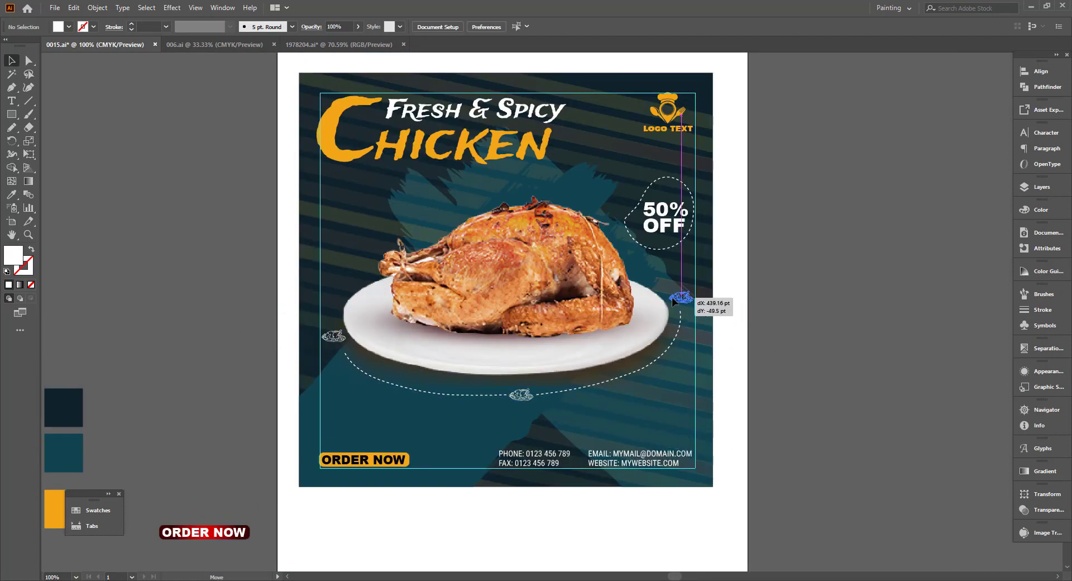
Draw three short freehand strokes fanning out above the chicken, with the same white dashed style as the plate curves
scroll(448, 121, "up", 1)
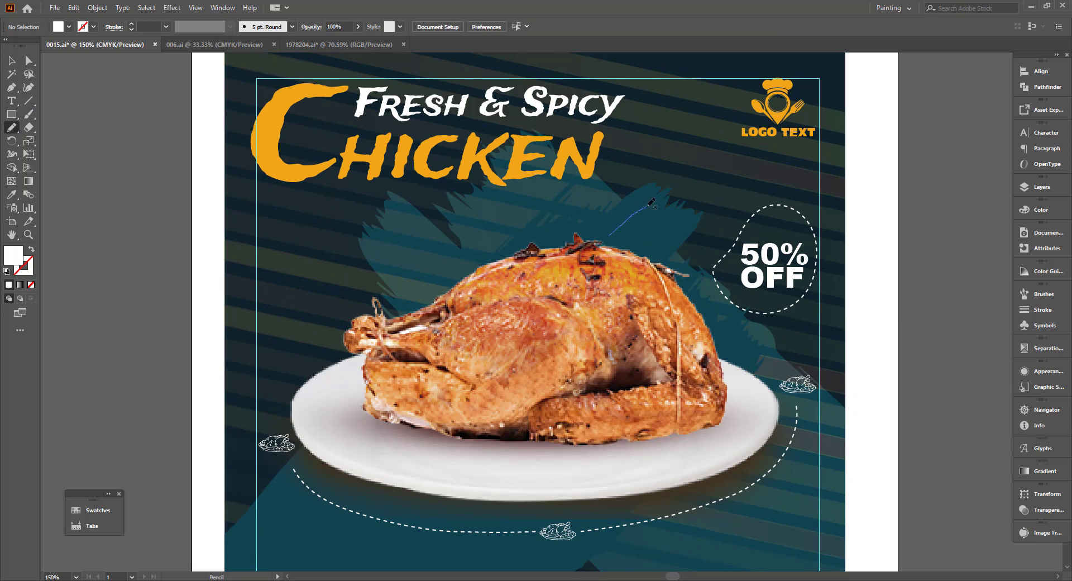
left_click_drag(651, 202, 648, 205)
key("i")
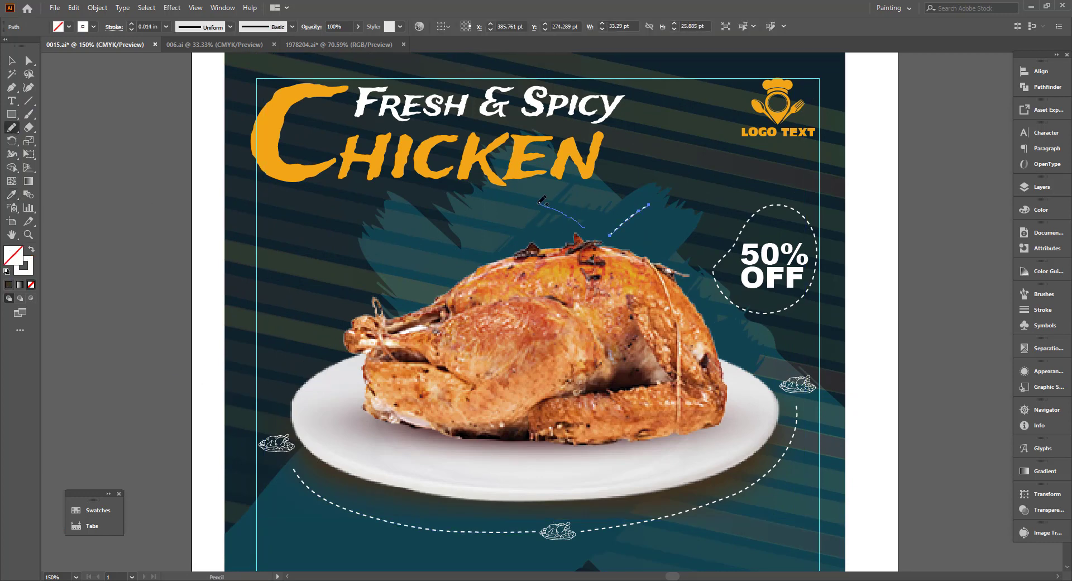
scroll(646, 205, "down", 1)
key("v")
left_click(755, 252)
Reposition the middle dashed stroke between the other two, group all three and scale the group to about 89 x 44 pt
scroll(628, 213, "up", 2)
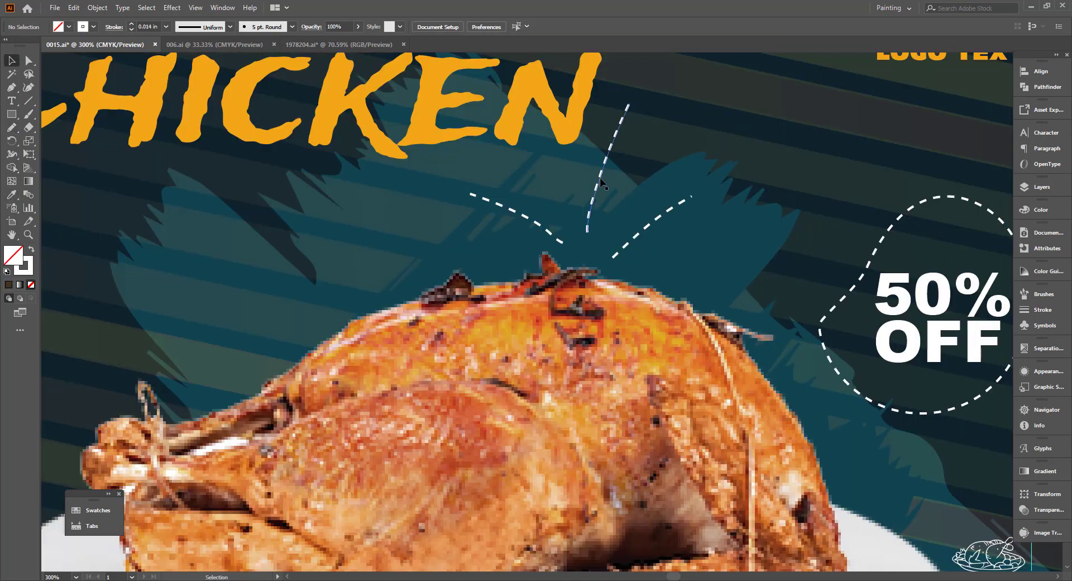
left_click(618, 192)
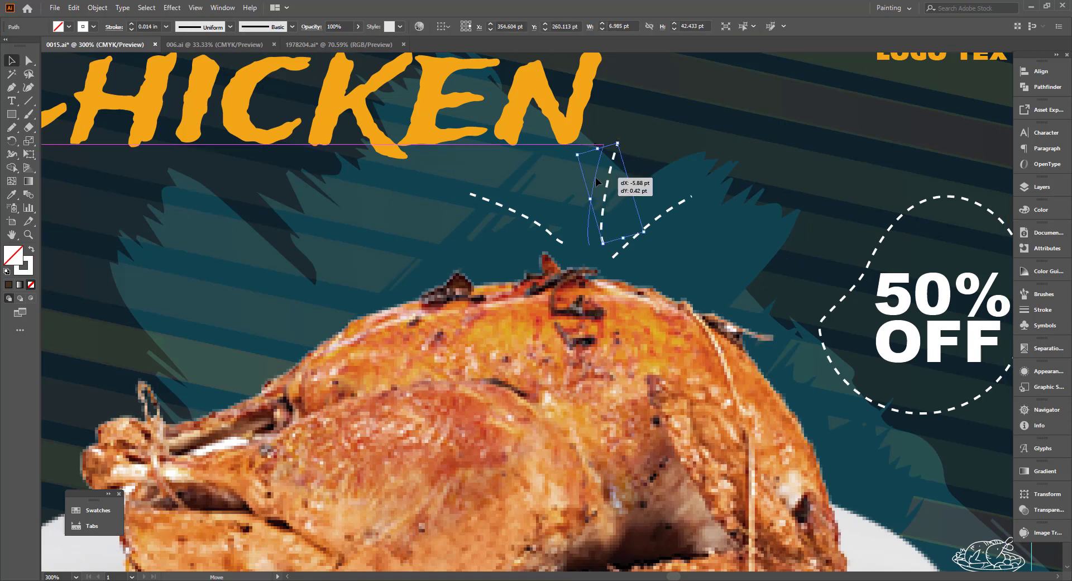
left_click_drag(596, 181, 596, 186)
left_click(650, 222, "shift")
left_click(523, 216, "shift")
key("ctrl+g")
left_click_drag(581, 150, 581, 155)
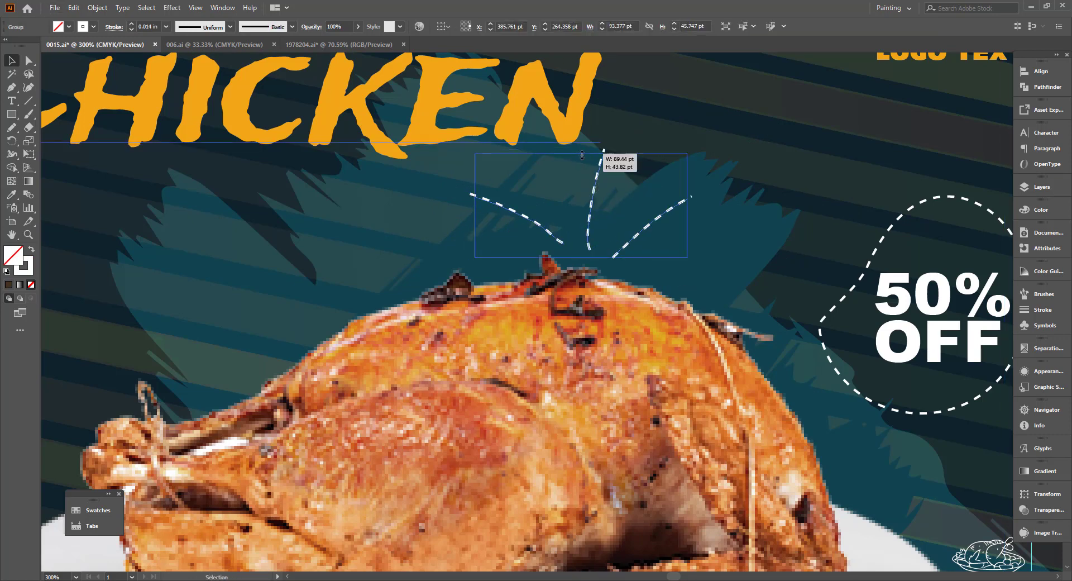
scroll(852, 269, "down", 3)
Give the grouped dashed strokes above the chicken a triangular tapered width profile and a heavier stroke weight
left_click(1043, 310)
left_click(975, 465)
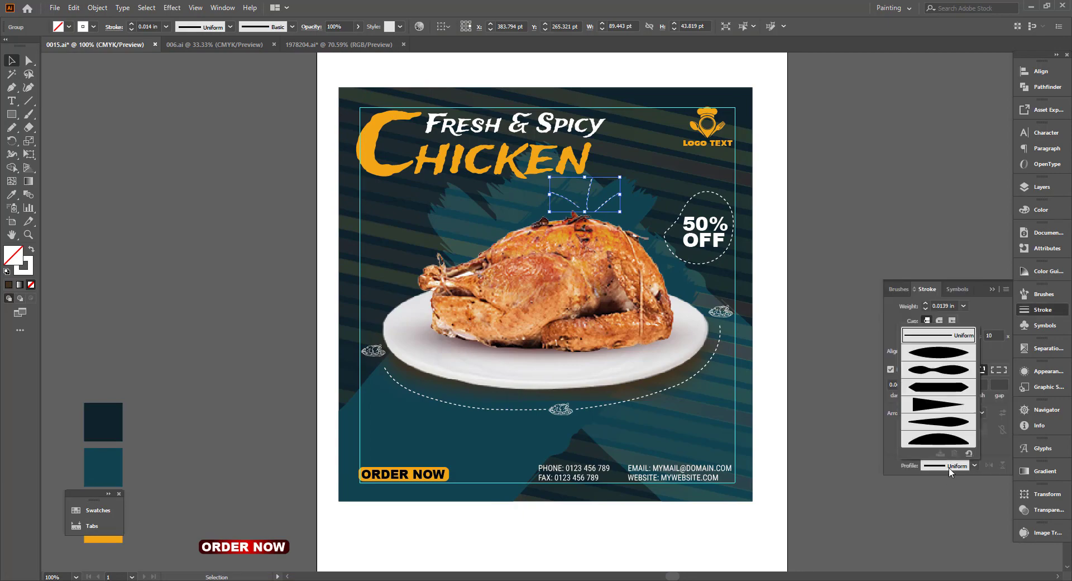
left_click(936, 420)
left_click(867, 219)
scroll(588, 181, "up", 3)
left_click(590, 210)
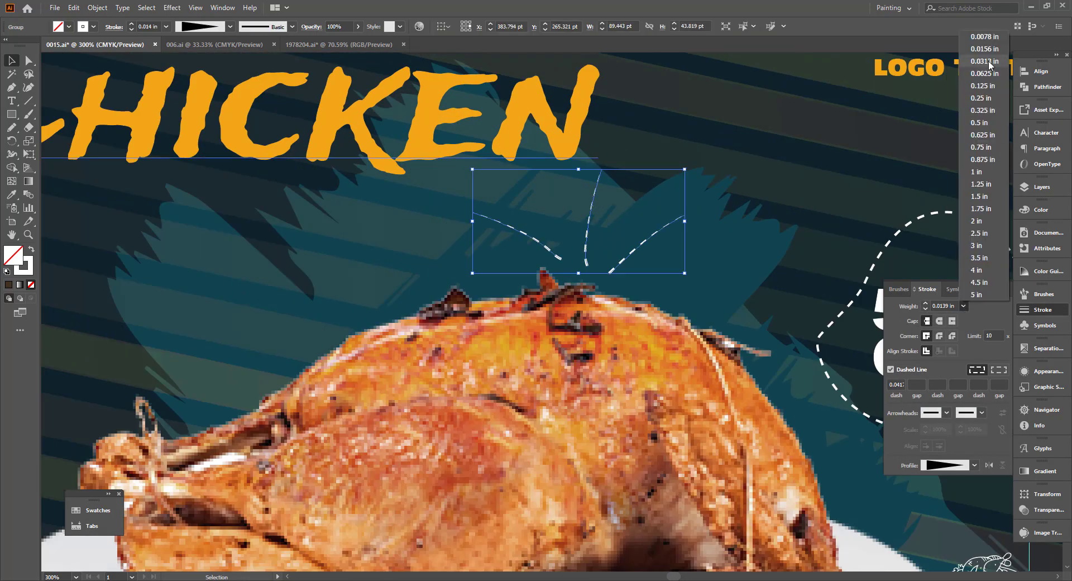
scroll(740, 277, "down", 2)
left_click(701, 419)
scroll(429, 241, "down", 2)
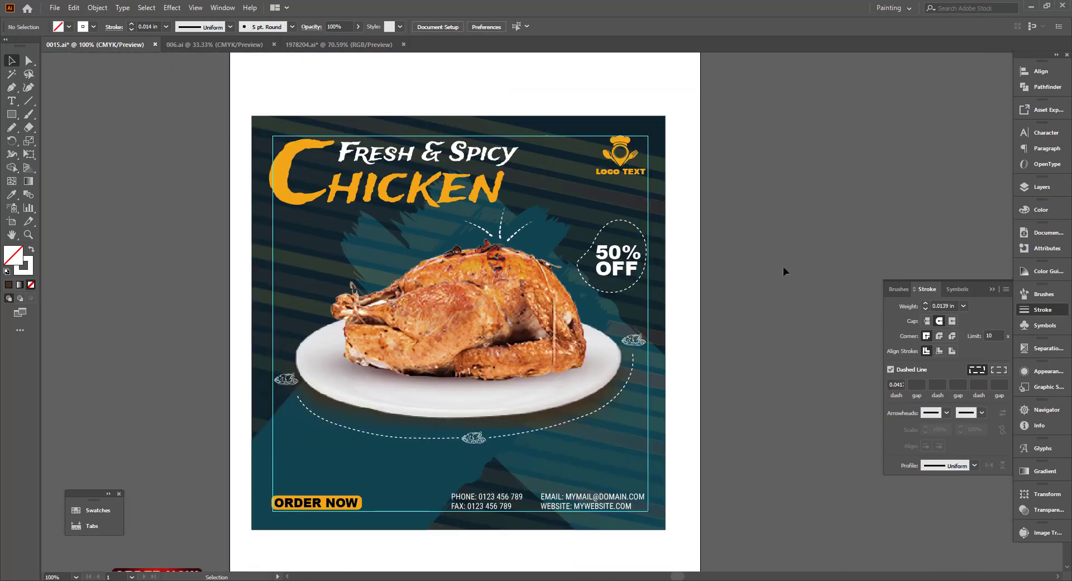
Duplicate the chicken icon to the area above the ORDER NOW button and enlarge it to about 101 pt wide
scroll(765, 269, "down", 3)
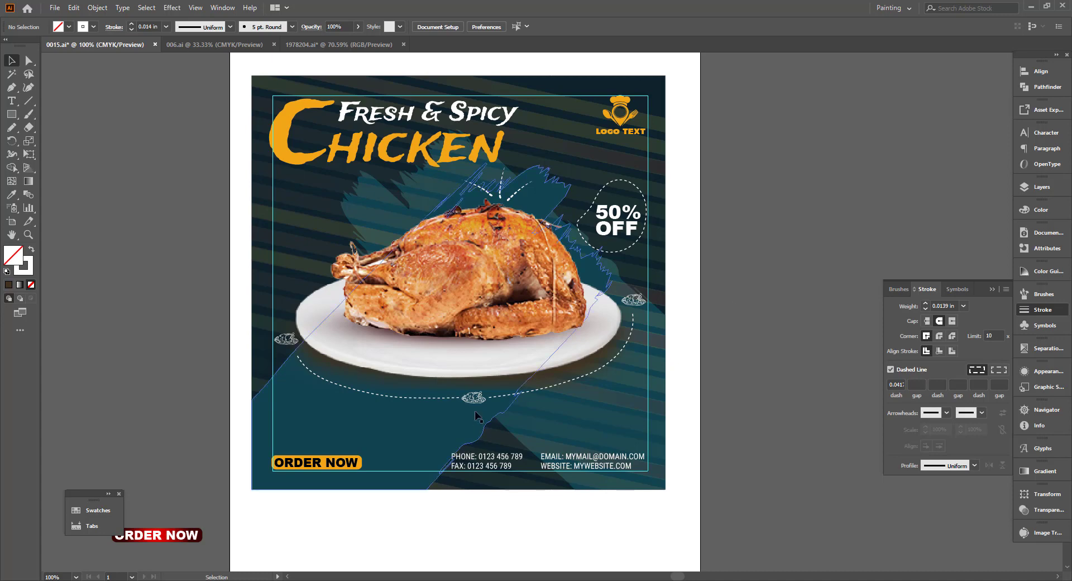
left_click_drag(473, 397, 319, 421)
left_click_drag(331, 427, 359, 439)
key("ctrl+shift+a")
left_click(343, 443)
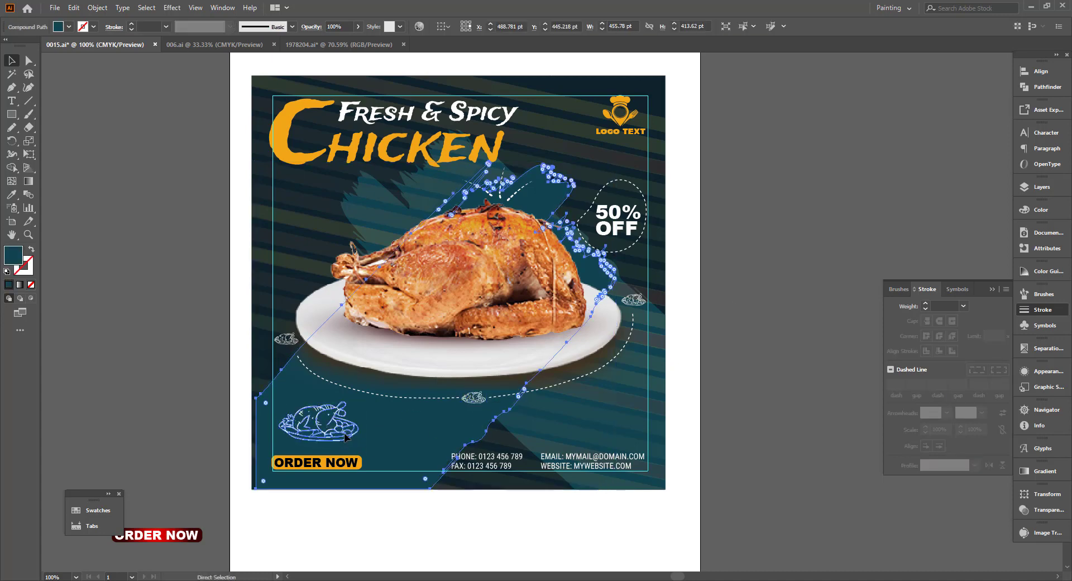
Recolour the large chicken icon above the ORDER NOW button with the banner background's dark navy
key("i")
left_click(657, 79)
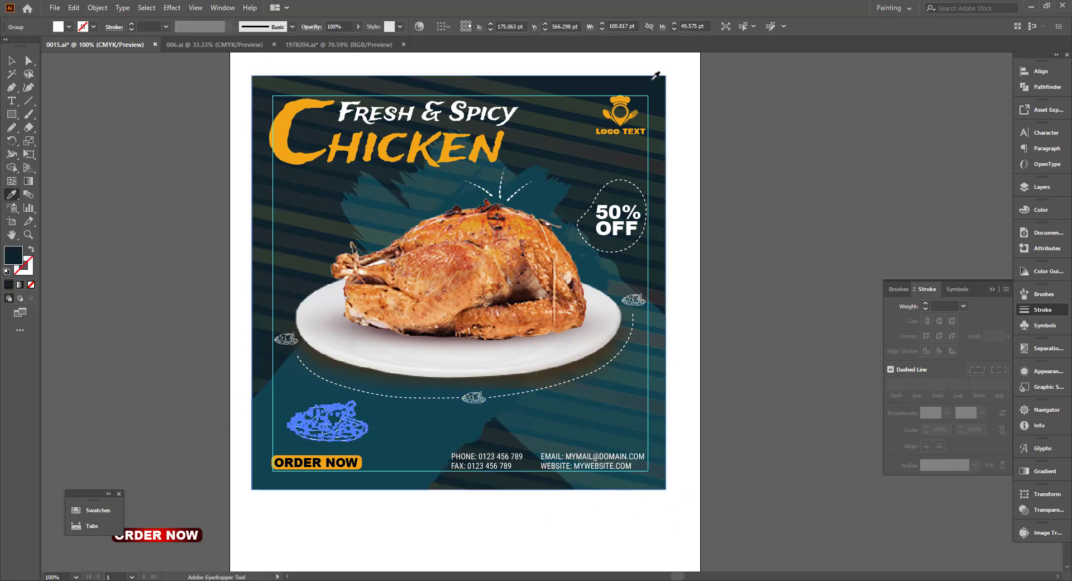
key("v")
left_click(138, 190)
scroll(392, 436, "down", 1)
Duplicate the large dark chicken icon to the area above the e-mail and website details
left_click(358, 421)
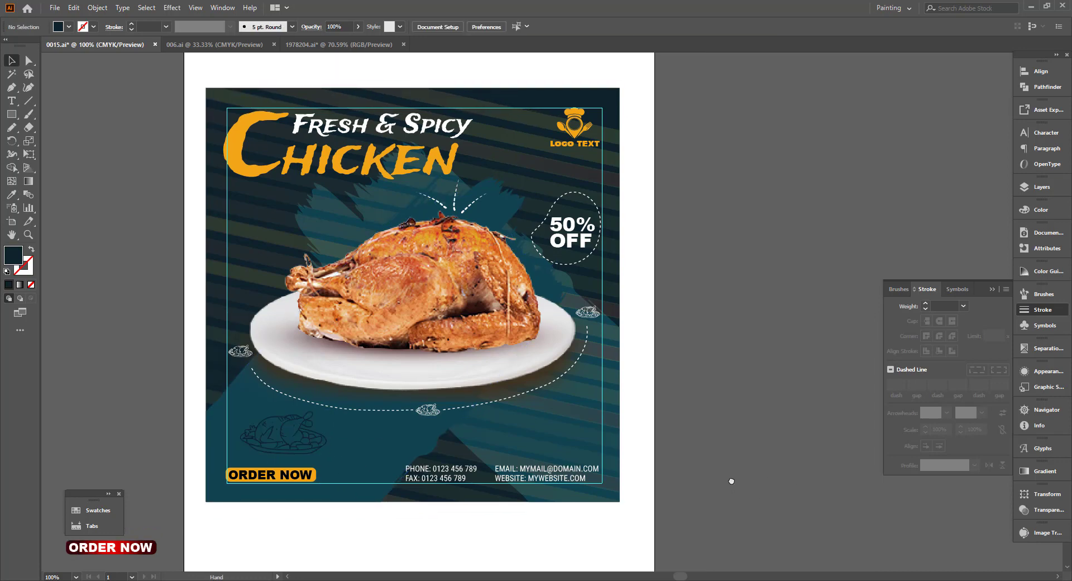
left_click_drag(358, 421, 601, 405)
left_click_drag(556, 430, 558, 431)
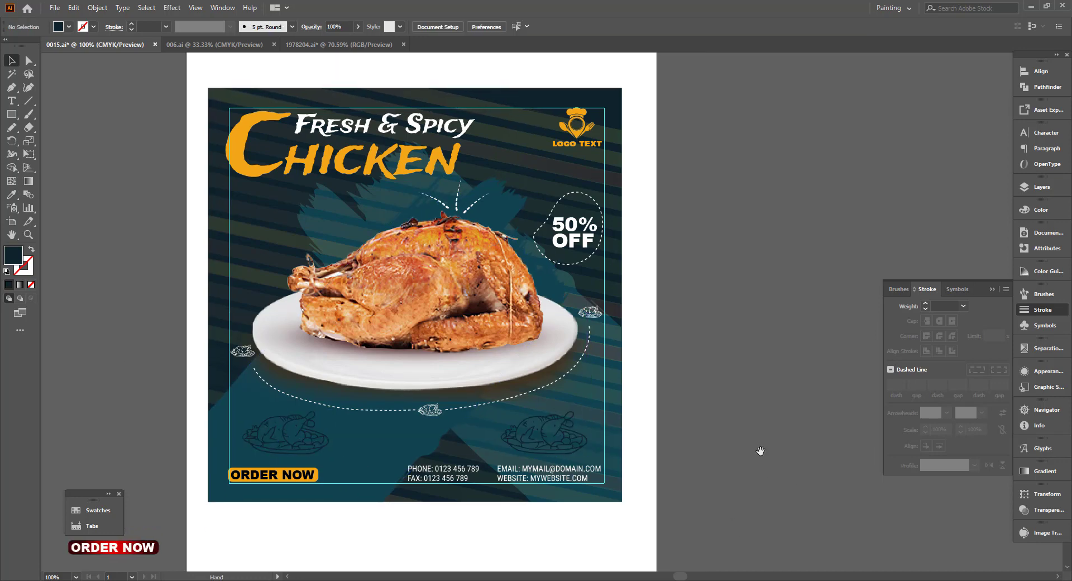
Copy the vertical wavy dashed pattern from 006.ai and paste it into 0015.ai
left_click(219, 47)
left_click(220, 309)
key("ctrl+c")
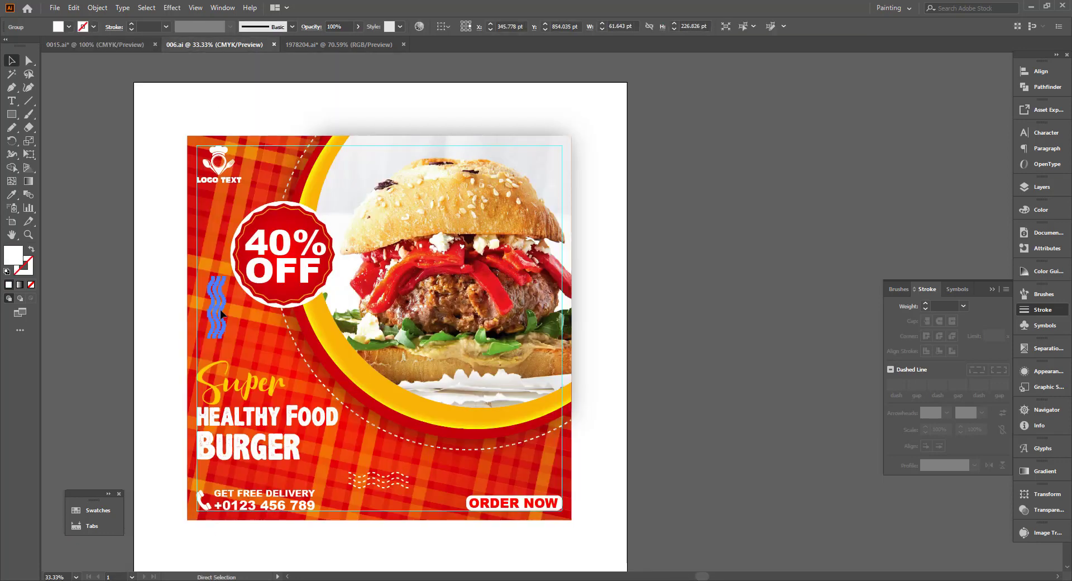
left_click(95, 45)
key("ctrl+v")
Scale down the wavy dashed pattern and place it along the banner's left margin below the headline
left_click_drag(547, 283, 267, 244)
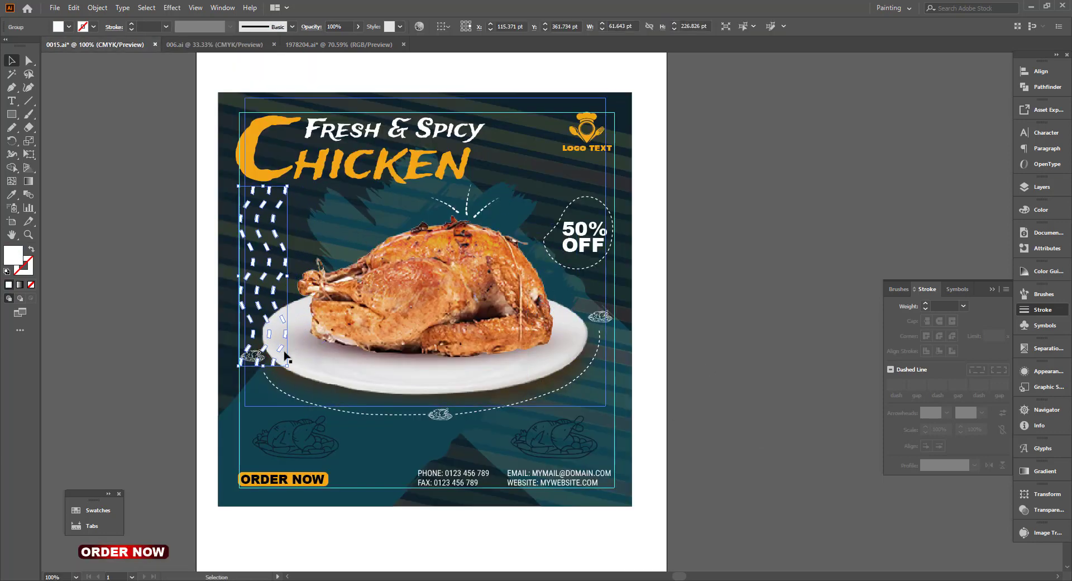
left_click_drag(287, 365, 265, 282)
left_click(292, 323)
left_click_drag(266, 301, 263, 295)
left_click(687, 235)
mouse_move(687, 235)
left_mouse_down()
mouse_move(633, 228)
mouse_move(654, 226)
left_mouse_up()
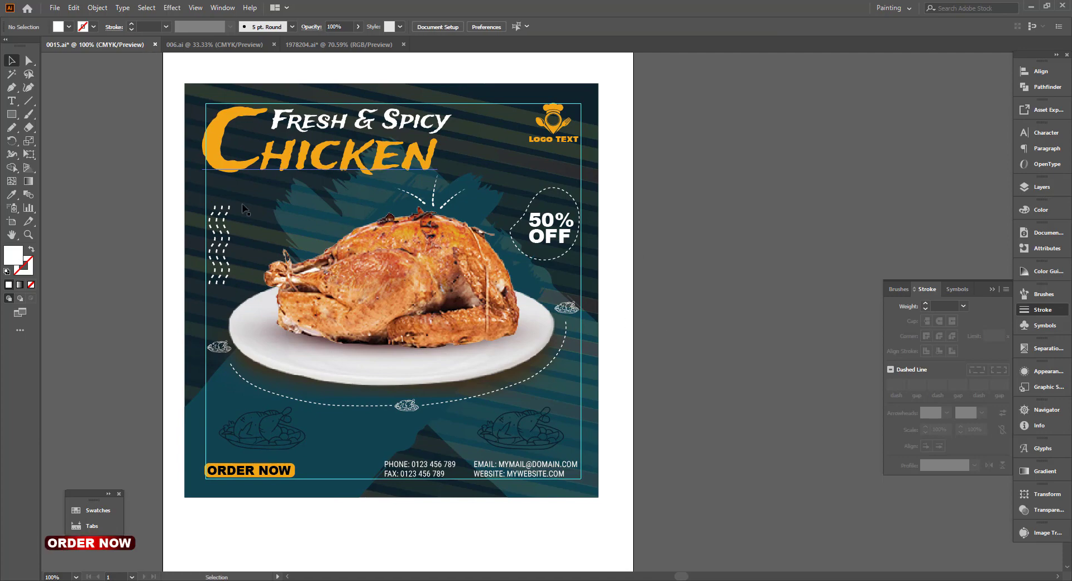
Close the 1978204.ai and 006.ai documents
scroll(212, 493, "up", 2)
left_click(250, 458)
scroll(231, 467, "down", 2)
left_click(173, 46)
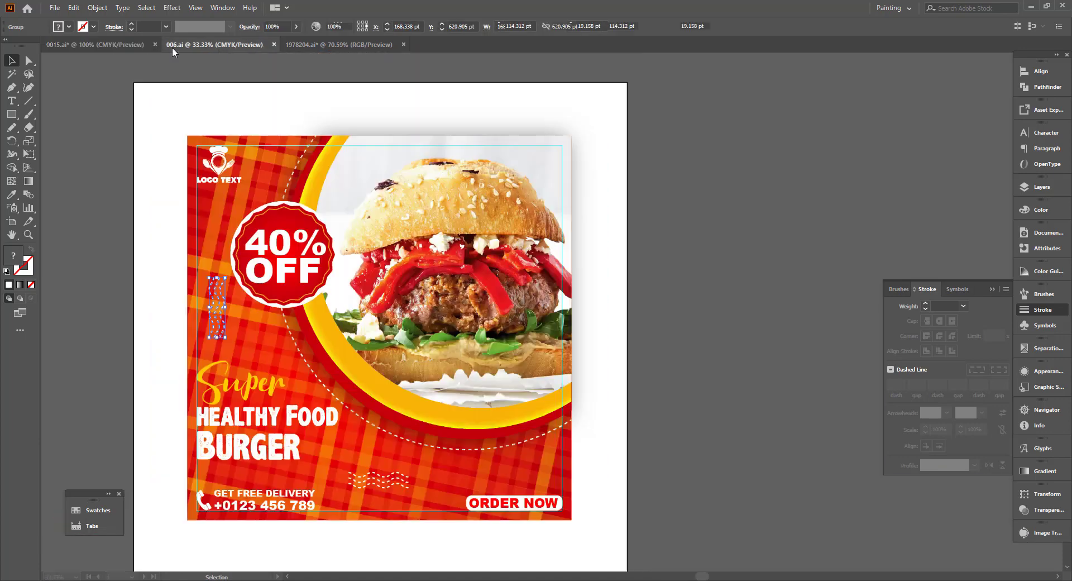
left_click(306, 43)
key("ctrl+w")
key("Return")
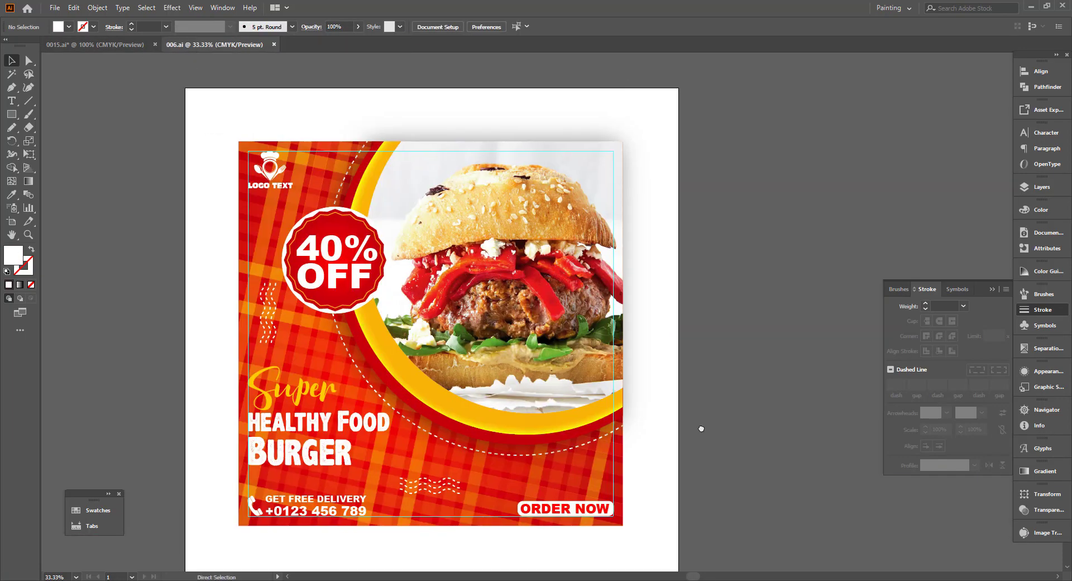
key("ctrl+w")
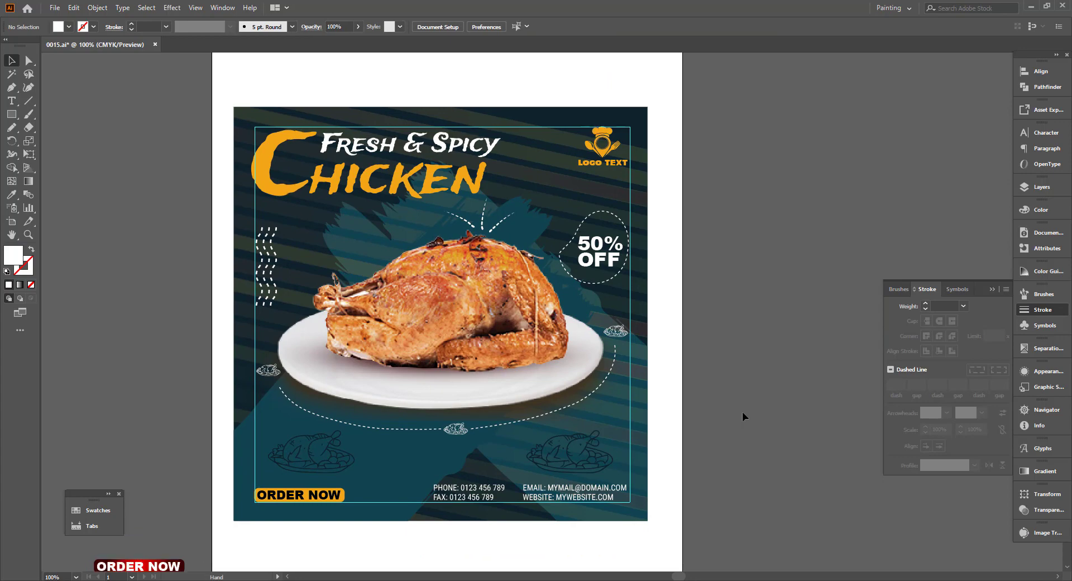
Preview the earlier designs in the Design File folder and open file 009
left_click_drag(742, 411, 829, 419)
left_click(55, 8)
left_click(79, 47)
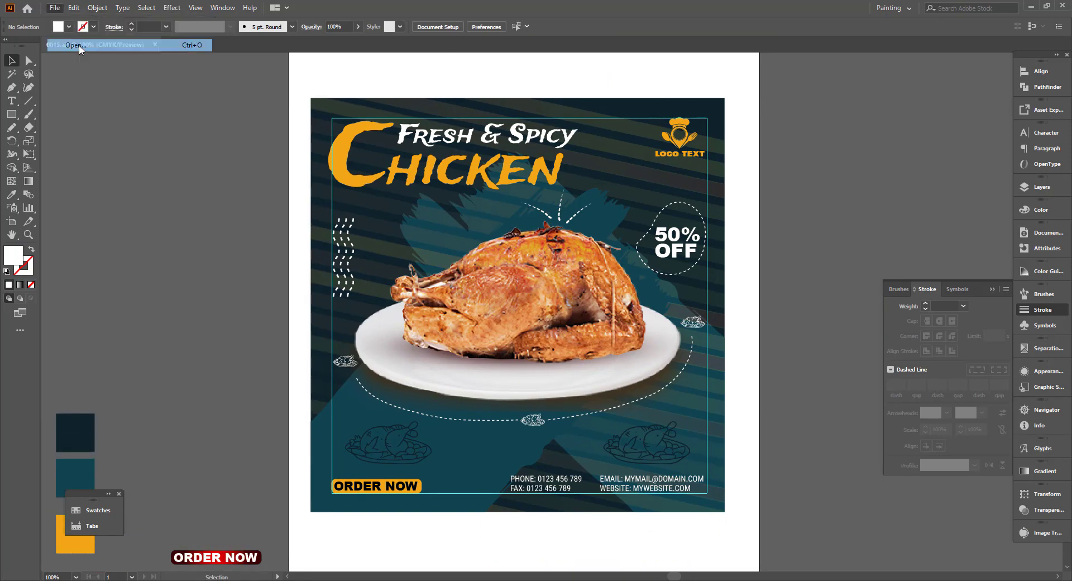
left_click(56, 182)
left_click(123, 235)
left_click(124, 246)
left_click(124, 234)
left_click(124, 210)
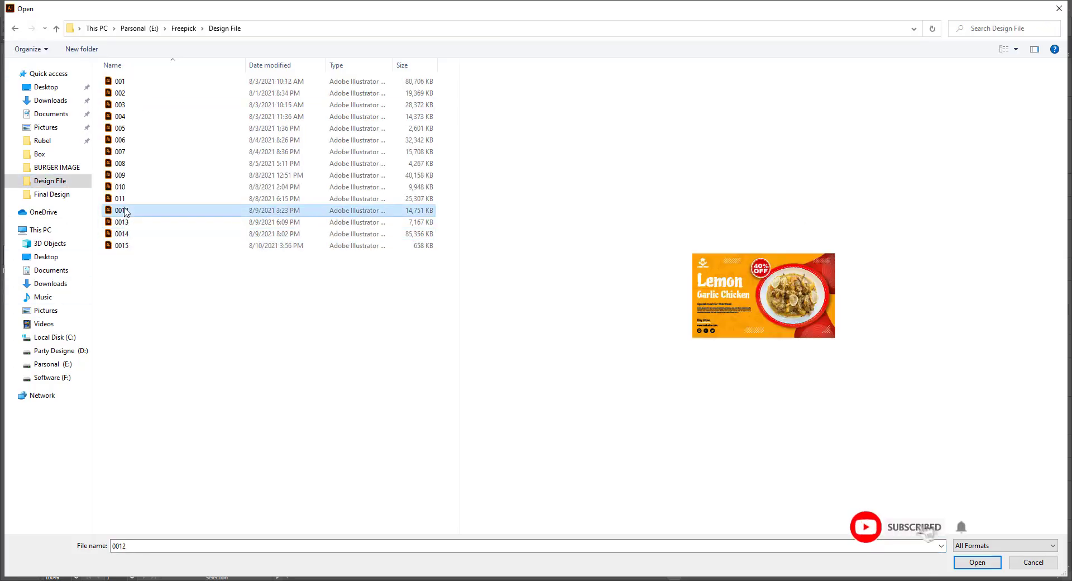
left_click(124, 199)
left_click(124, 178)
double_click(124, 175)
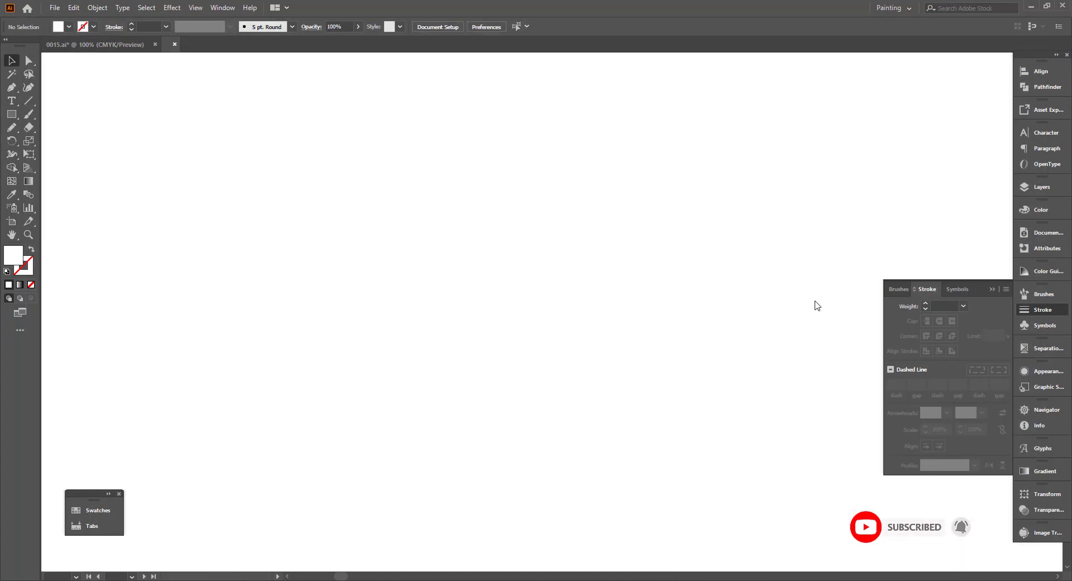
Copy the $10 price tag and the white dot grid from 009.ai, close that file and paste both into 0015.ai
left_click(550, 377)
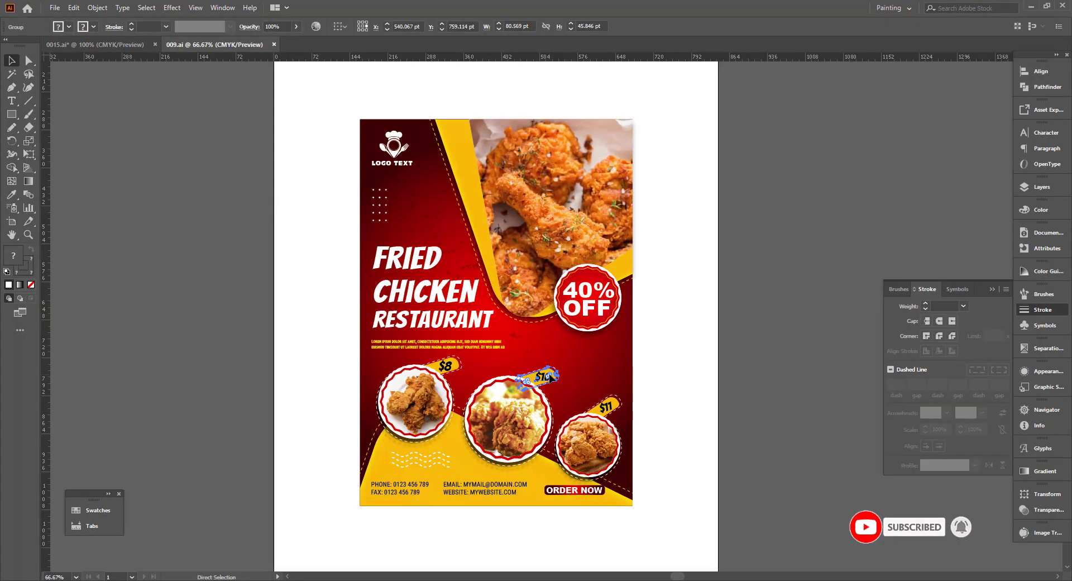
left_click(386, 222, "shift")
key("ctrl+c")
key("ctrl+w")
key("ctrl+v")
Move the $10 price tag outside the artboard and position the dot grid between the headline and the logo
scroll(567, 198, "down", 1)
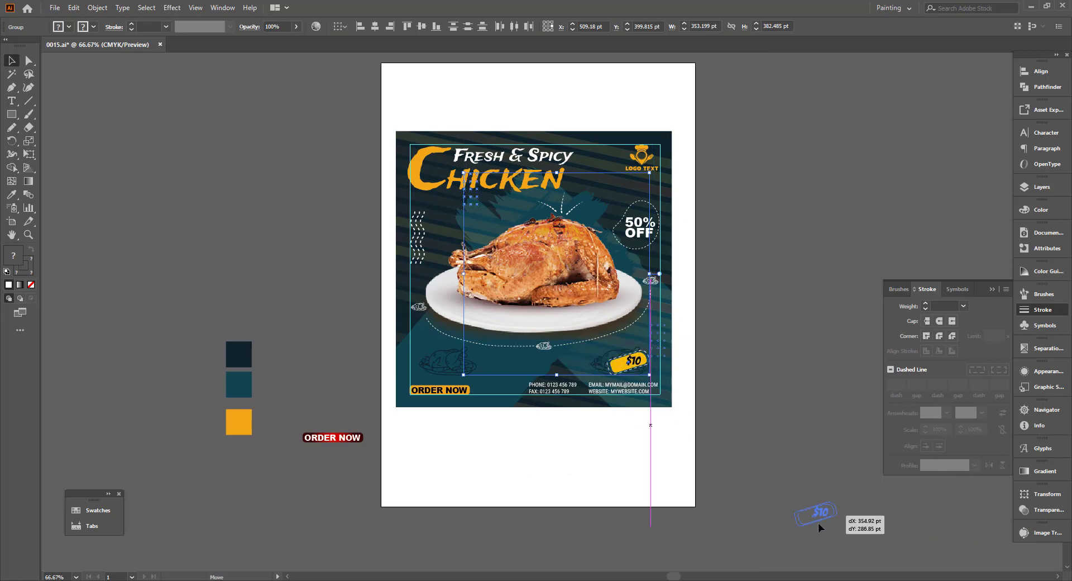
left_click_drag(818, 524, 859, 517)
left_click(792, 425)
scroll(742, 302, "up", 1)
left_click_drag(742, 302, 780, 371)
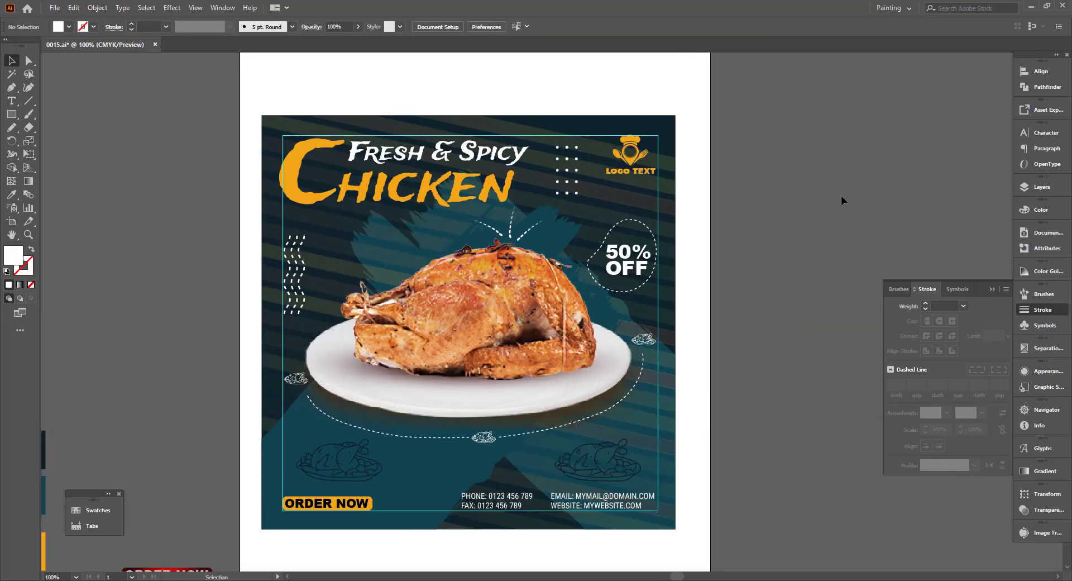
Move the wavy dashed pattern off the artboard and put the dot grid in its place along the banner's left margin
scroll(705, 185, "down", 1)
left_click_drag(438, 266, 307, 244)
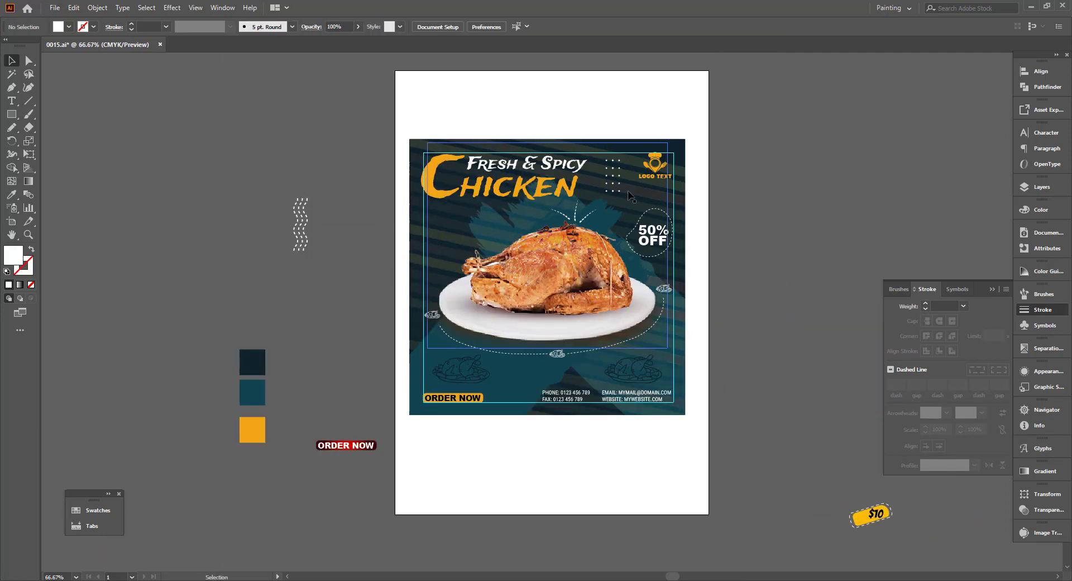
left_click_drag(619, 191, 437, 259)
left_click(341, 300)
left_click_drag(827, 316, 785, 301)
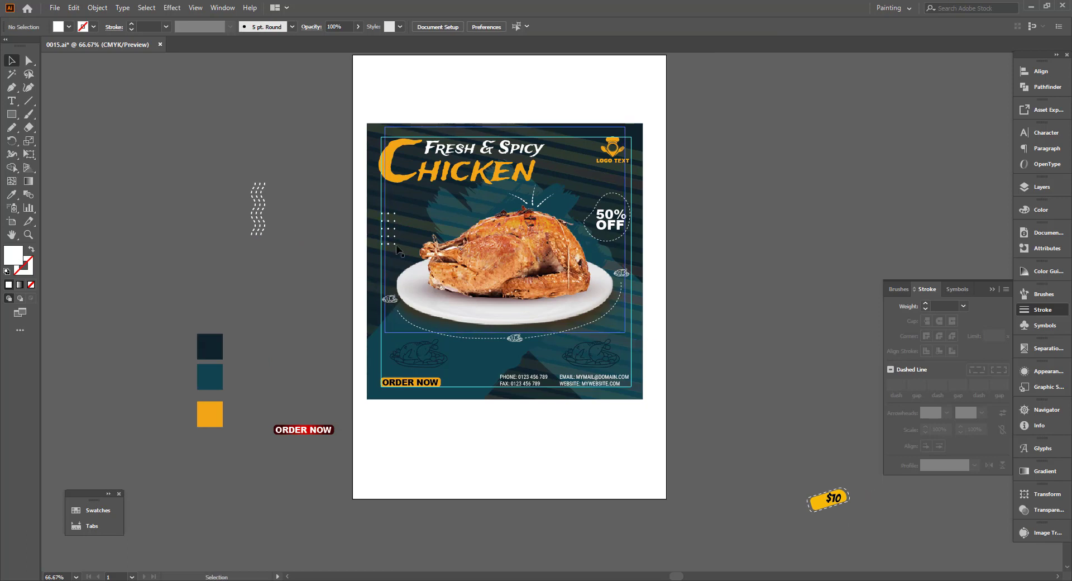
Duplicate the white dot grid beside the ORDER NOW button and between the headline and the logo
left_click_drag(478, 386, 578, 185)
scroll(728, 340, "up", 1)
scroll(714, 218, "down", 1)
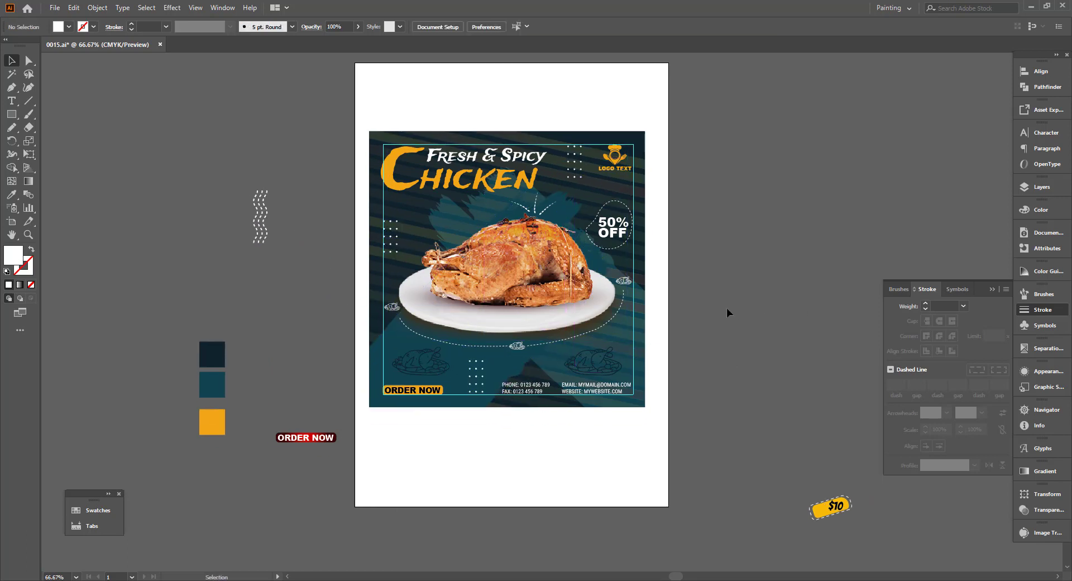
Rotate the tilted $10 price tag so that it lies straight and horizontal
left_click_drag(829, 513, 725, 359)
scroll(725, 360, "up", 4)
key("a")
left_click_drag(710, 296, 761, 346)
left_click(730, 344)
scroll(730, 344, "down", 3)
scroll(762, 347, "up", 2)
left_click(762, 350)
right_click(29, 60)
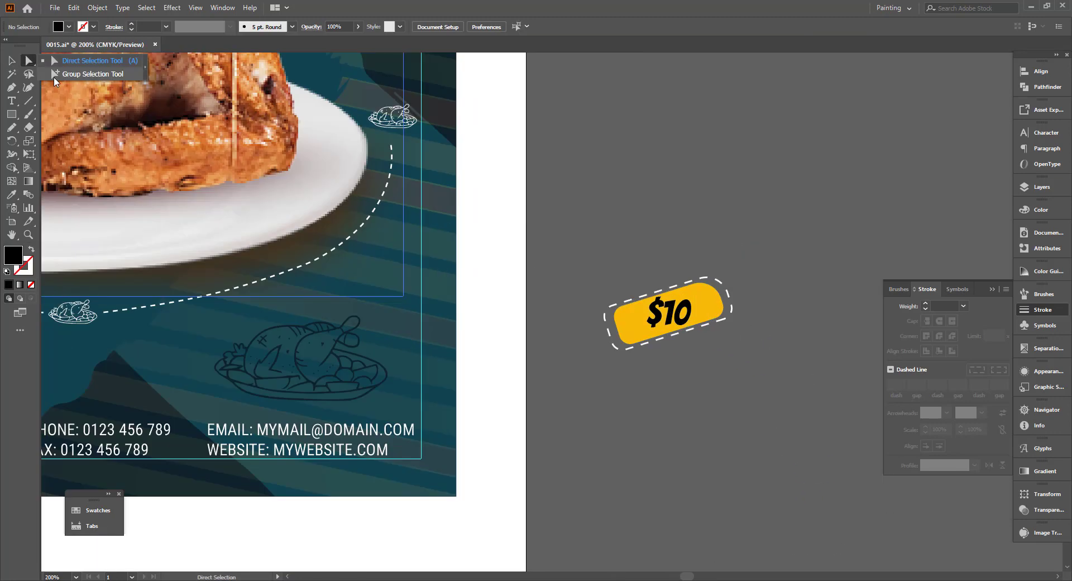
left_click(84, 73)
double_click(634, 323)
key("v")
scroll(670, 306, "up", 1)
left_click_drag(762, 292, 638, 329)
left_click(721, 250)
Place the $10 price tag on the banner above the lower-right chicken drawing and enlarge it
scroll(721, 250, "down", 2)
left_click(717, 282)
left_click(746, 313)
scroll(768, 324, "down", 2)
left_click(717, 355)
left_click_drag(716, 357, 756, 357)
scroll(699, 351, "up", 1)
left_click(660, 317)
left_click_drag(659, 329, 665, 342, "shift")
left_click(726, 307)
scroll(726, 307, "up", 2)
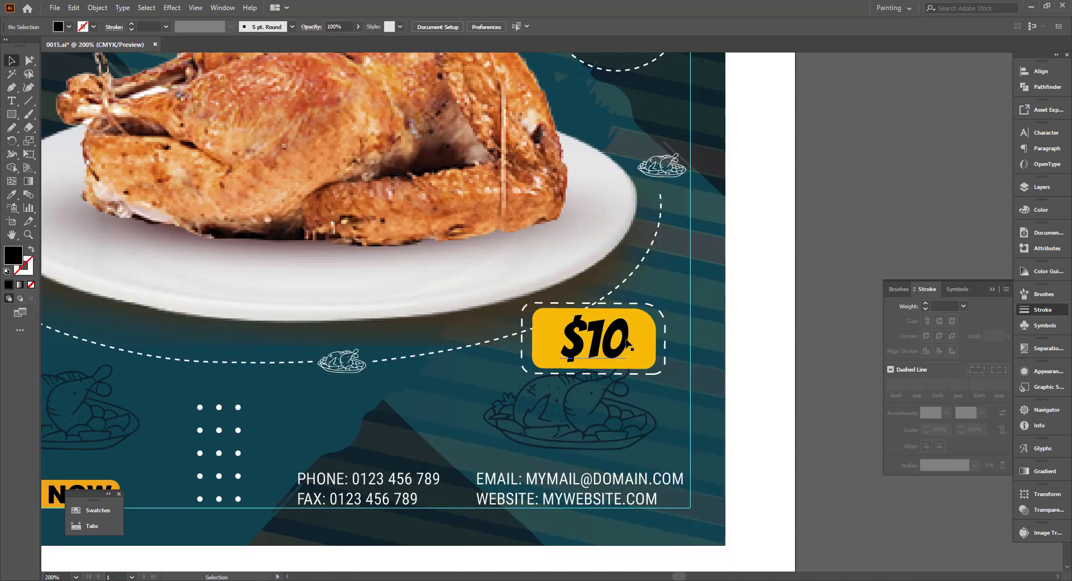
Move the $10 price tag over to the banner's right margin guide
left_click_drag(599, 338, 622, 338)
scroll(623, 338, "down", 2)
left_click(755, 290)
left_click_drag(757, 289, 772, 349)
scroll(758, 348, "down", 1)
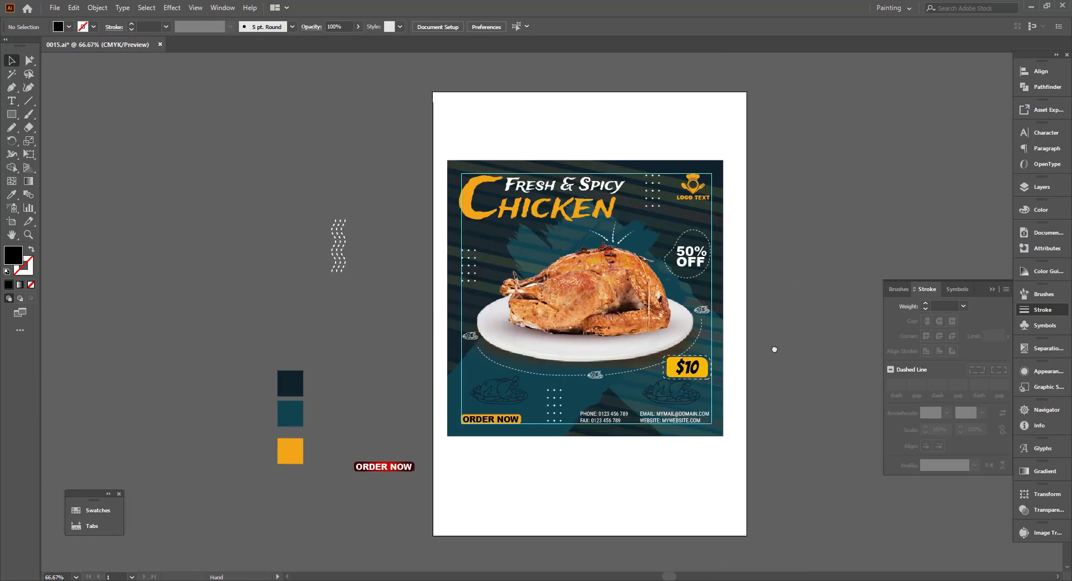
Match the price tag's dashed outline to the style of the dashed curve under the plate
scroll(731, 378, "up", 4)
left_click_drag(731, 377, 758, 366)
left_click(30, 60)
left_click(667, 326)
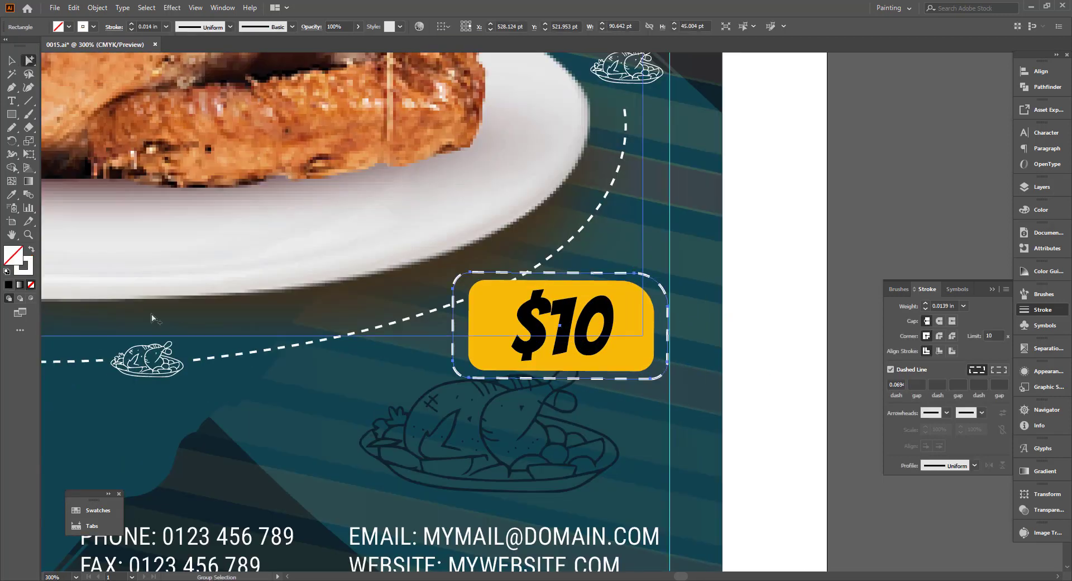
left_click(239, 353)
left_click(29, 60)
scroll(767, 383, "down", 3)
left_click(802, 302)
left_click_drag(860, 387, 778, 413)
Recolor the $10 text with the dark navy of the palette swatch
left_click(617, 391)
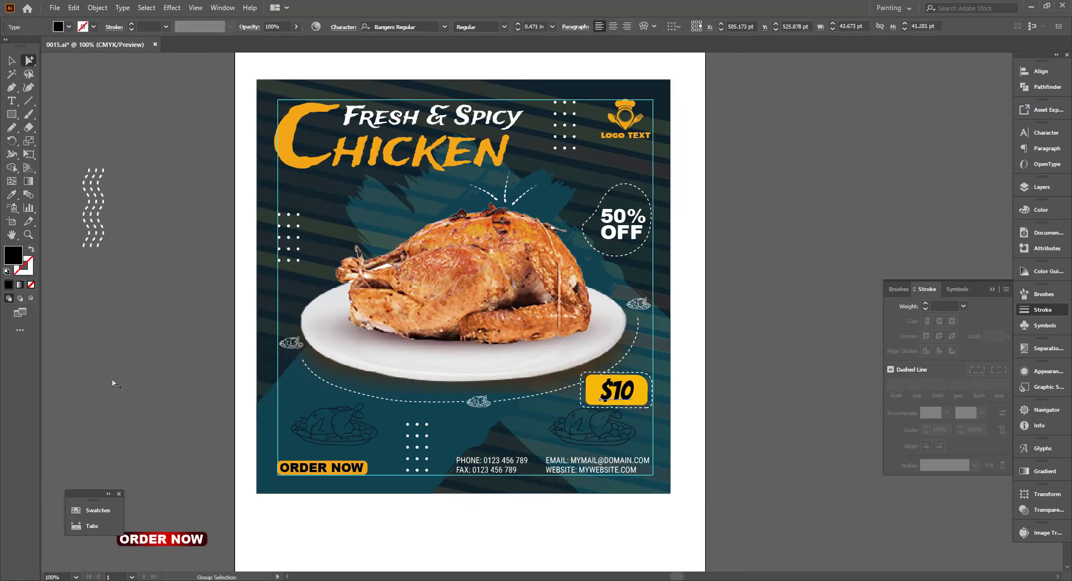
key("i")
left_click(849, 188, "ctrl")
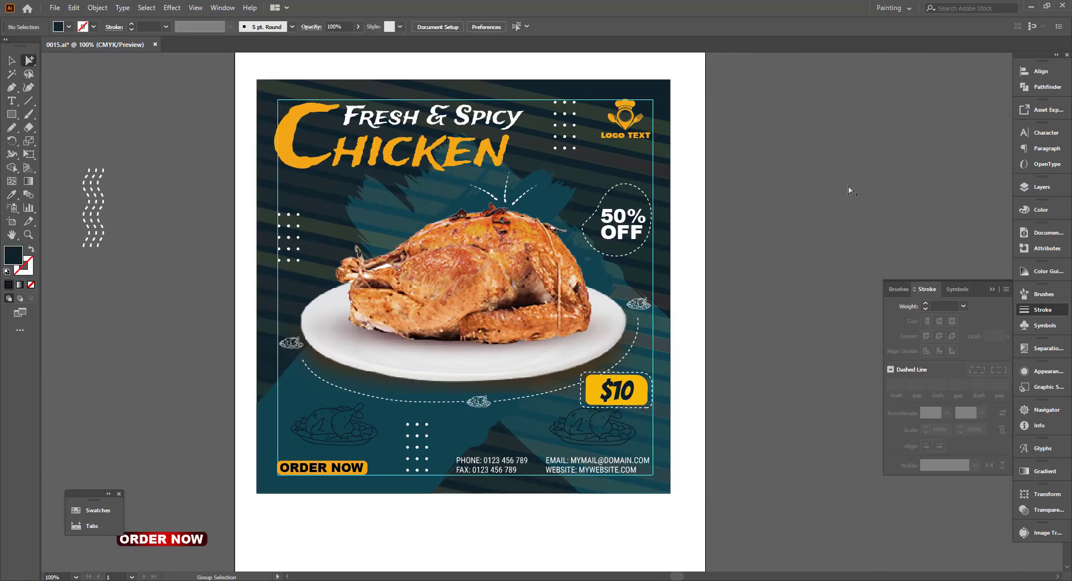
Cut the price tag's dashed outline where it meets the plate's dashed curve and delete the upper-left segment
scroll(607, 383, "up", 3)
left_click(603, 349)
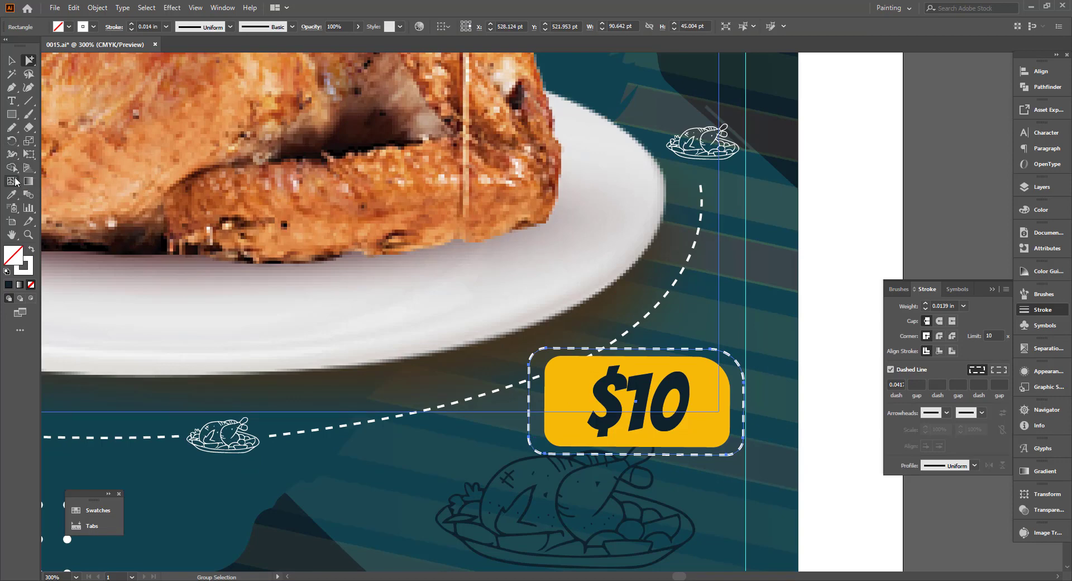
left_click_drag(28, 127, 58, 142)
scroll(607, 340, "up", 5)
left_click(598, 366)
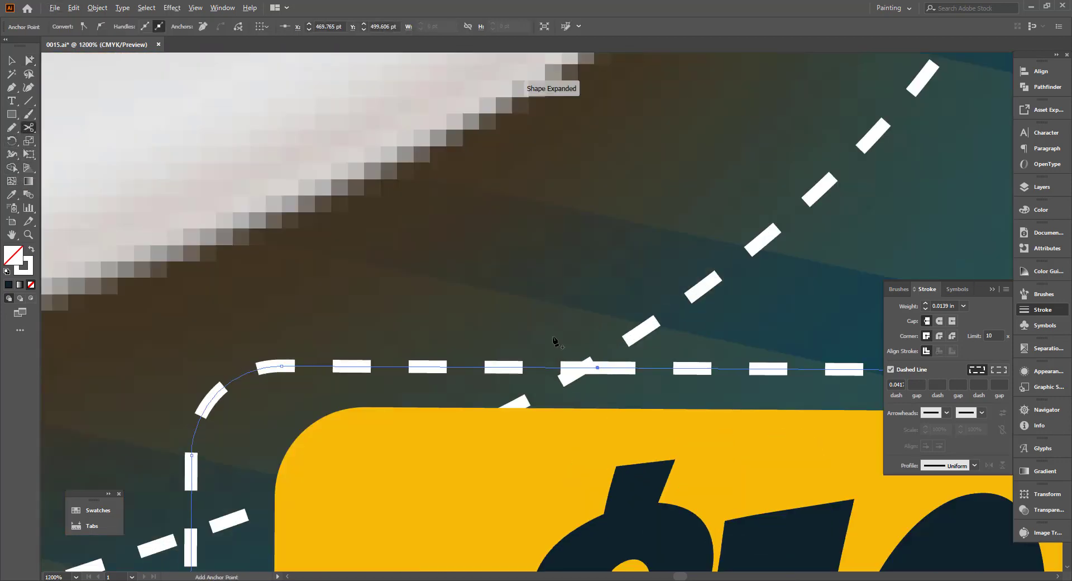
scroll(556, 342, "down", 2)
scroll(395, 430, "up", 2)
left_click(352, 443)
key("a")
scroll(357, 413, "down", 3)
key("Delete")
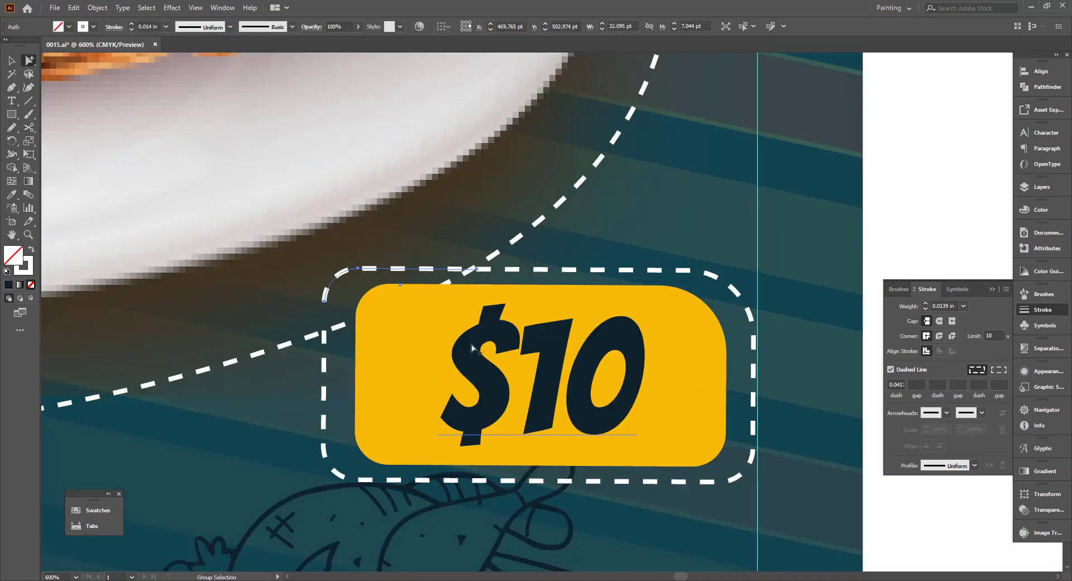
key("Delete")
scroll(420, 325, "down", 3)
Give the price tag's dashed outline round caps and round corner joins
left_click(473, 307)
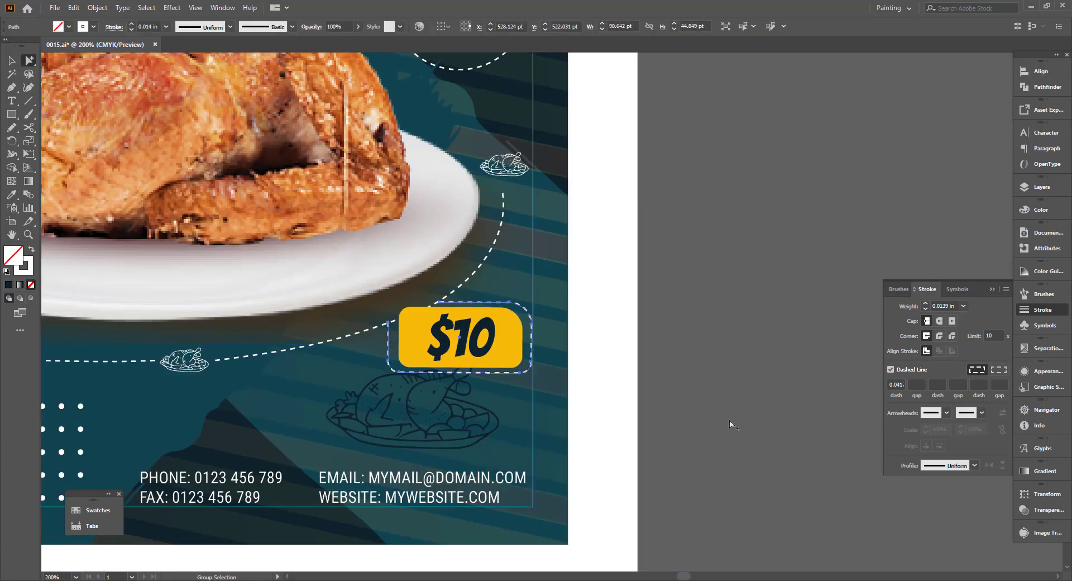
left_click(939, 337)
left_click(757, 343)
Adjust the two open ends of the price tag's outline where they meet the dashed curve
scroll(756, 343, "down", 2)
scroll(592, 322, "up", 6)
left_click_drag(27, 61, 62, 62)
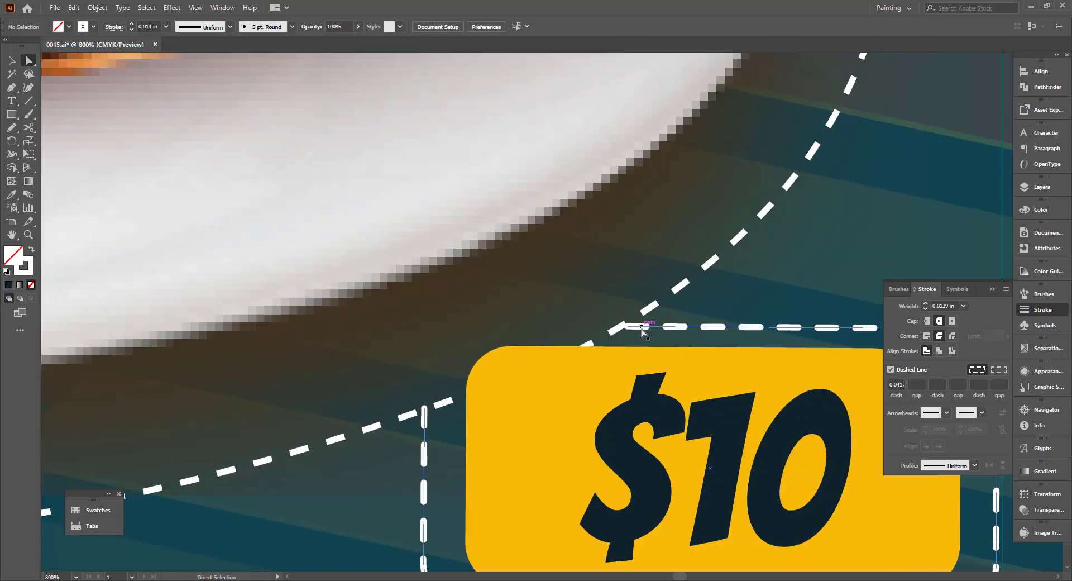
left_click_drag(642, 329, 660, 327)
left_click_drag(427, 442, 427, 443)
scroll(429, 436, "down", 4)
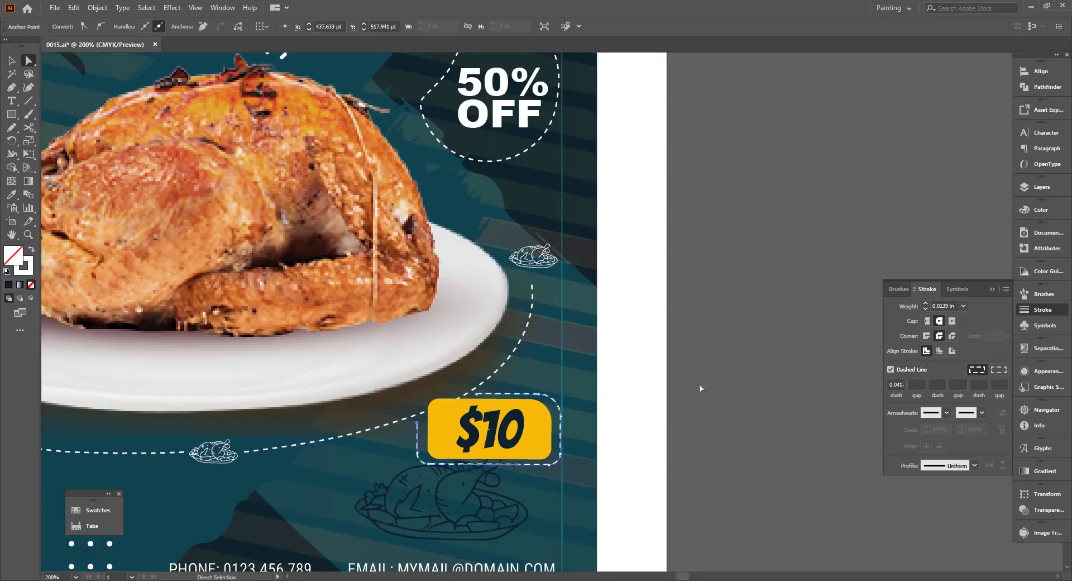
left_click(729, 404)
Review the whole banner layout and save 0015.ai
scroll(737, 410, "down", 3)
scroll(736, 406, "down", 2)
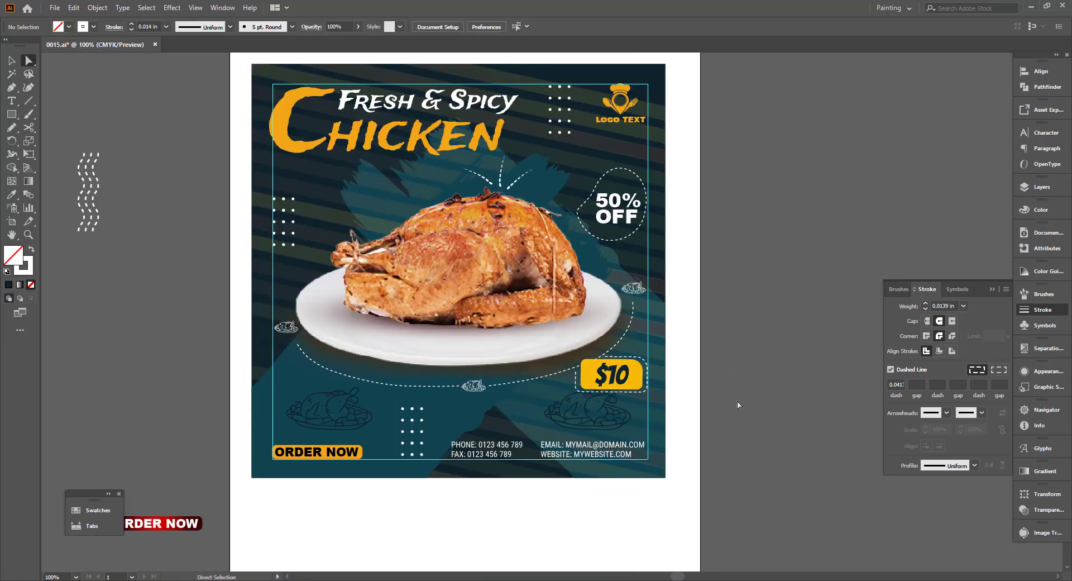
scroll(737, 407, "up", 3)
scroll(745, 400, "down", 1)
scroll(793, 377, "up", 1)
scroll(802, 372, "down", 1)
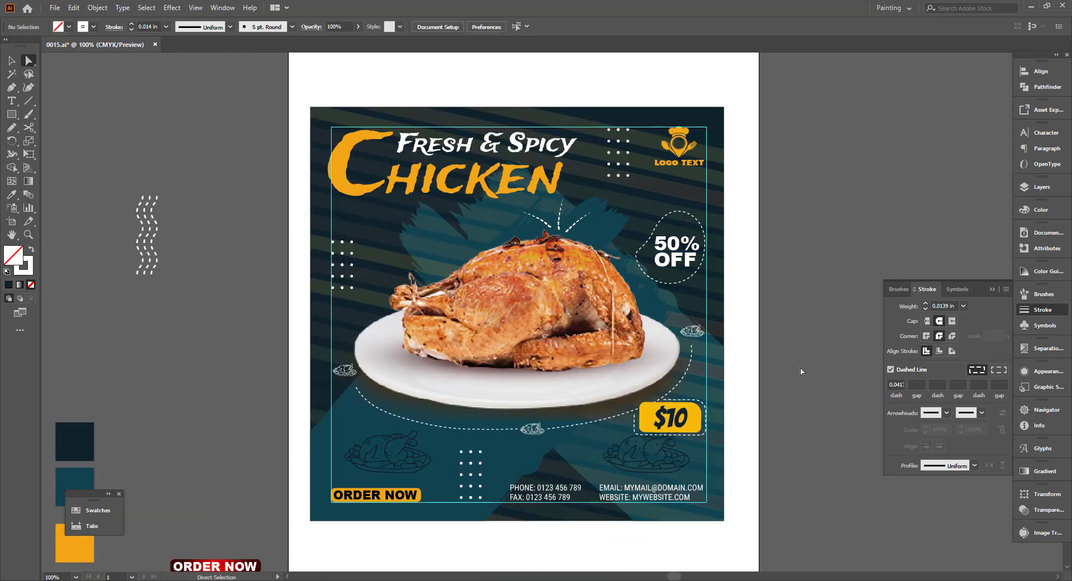
scroll(802, 372, "down", 2)
scroll(799, 371, "up", 1)
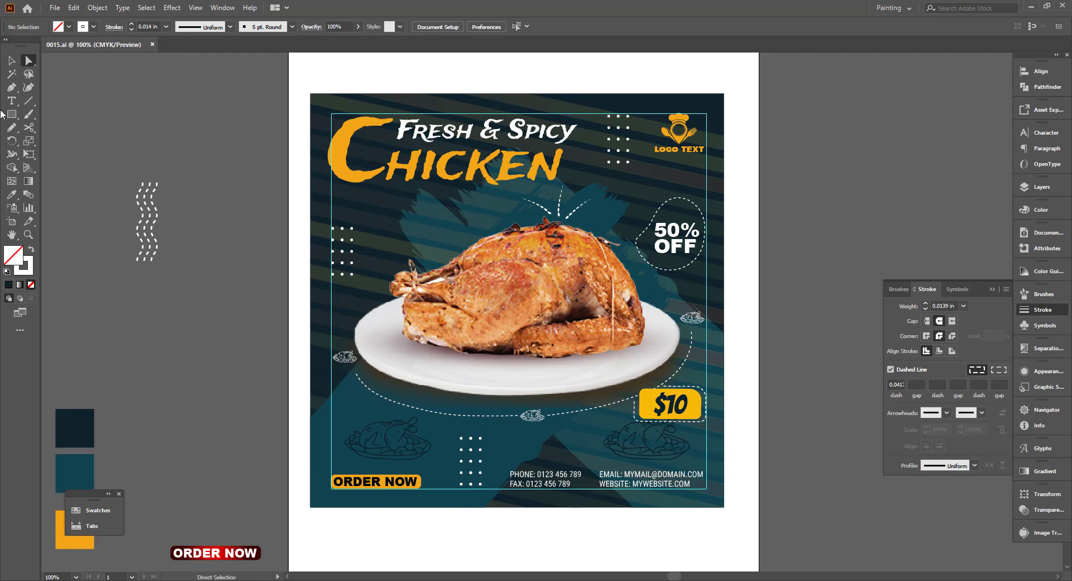
Collapse the open Stroke and Transform settings to clear the workspace
left_click(992, 289)
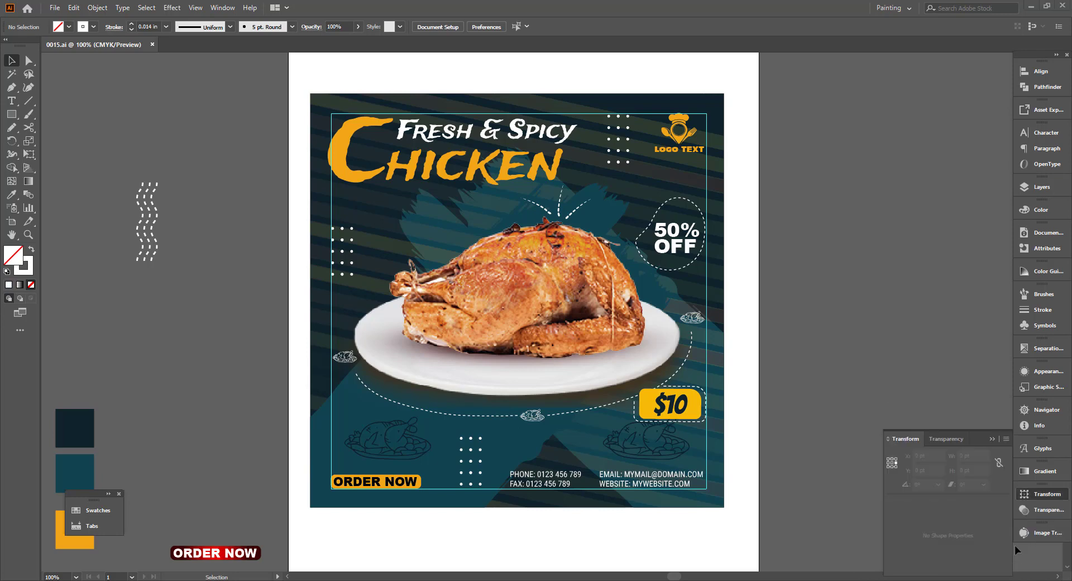
left_click(992, 437)
scroll(692, 355, "down", 3)
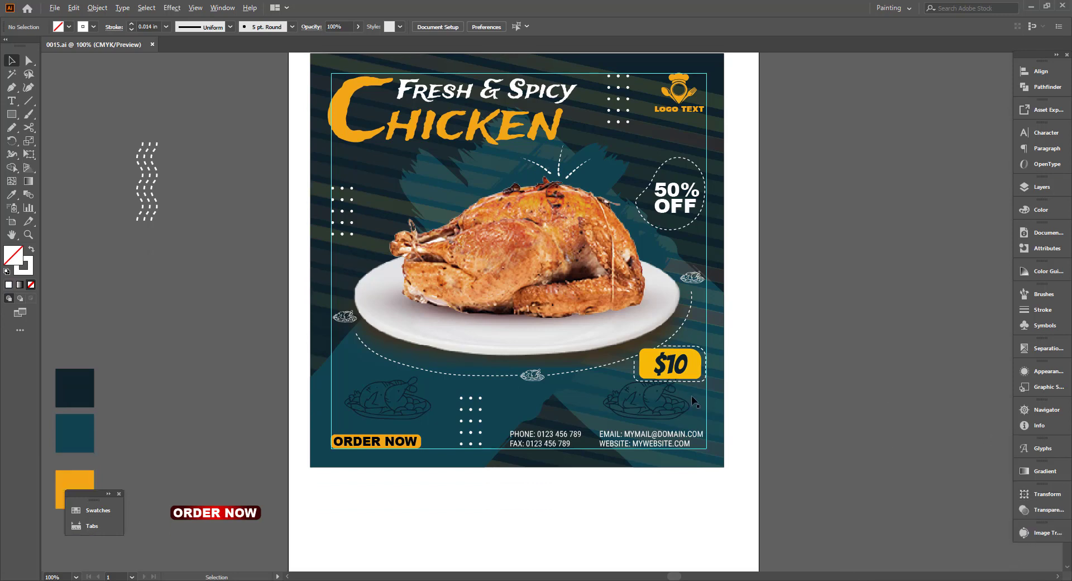
scroll(691, 355, "down", 1)
left_click_drag(692, 356, 709, 350)
left_click_drag(172, 159, 345, 459)
left_click(745, 443)
left_click_drag(744, 443, 561, 466)
key("shift+o")
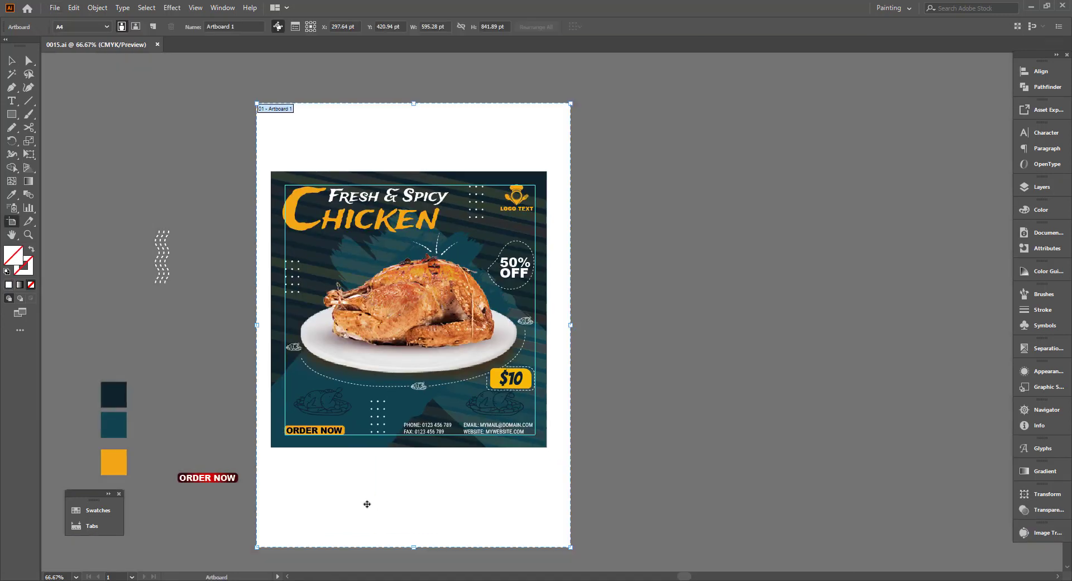
left_click(12, 61)
Open 0012.ai, copy its three social media icons, close that file and paste them into 0015.ai
left_click(54, 8)
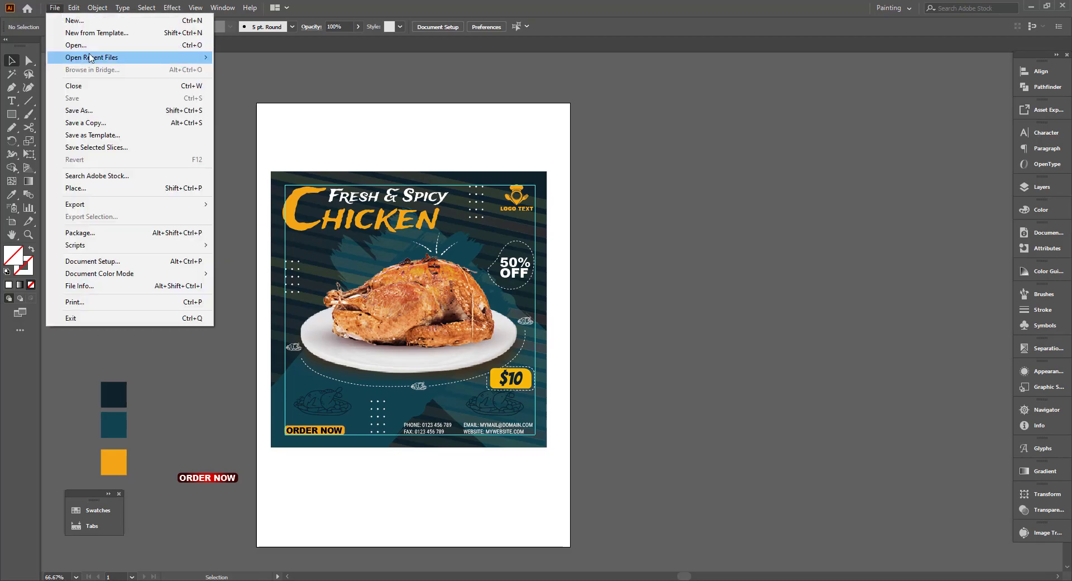
left_click(66, 44)
left_click(128, 214)
double_click(128, 214)
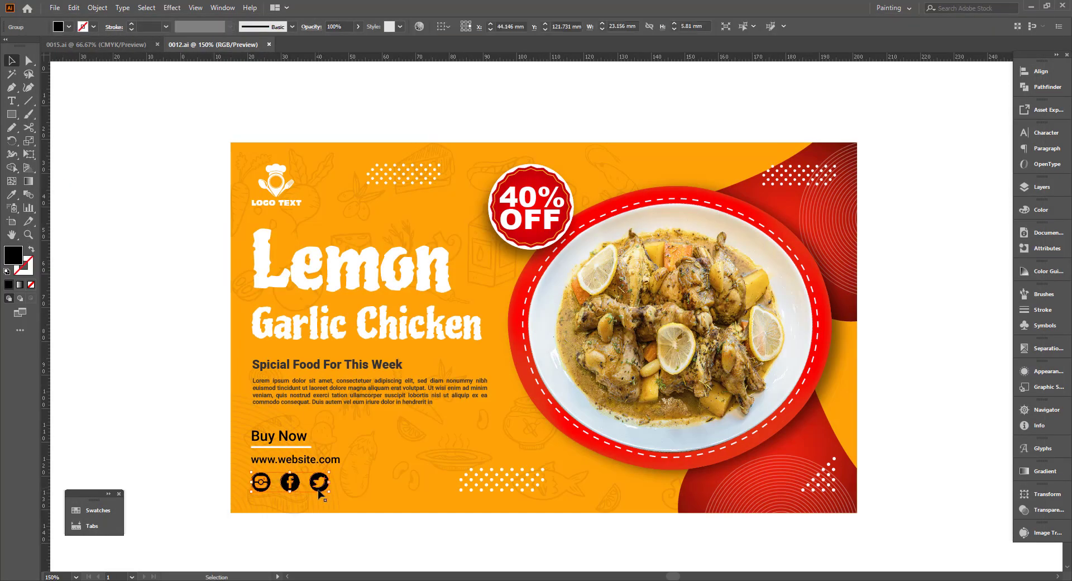
key("ctrl+c")
key("ctrl+w")
key("ctrl+v")
Place the social icons in the banner's lower-left corner and shift the ORDER NOW button and chicken drawing above them
left_click_drag(709, 480, 859, 457)
left_click_drag(719, 289, 465, 434)
scroll(446, 416, "up", 3)
left_click_drag(480, 392, 480, 361)
left_click_drag(470, 478, 481, 395)
left_click_drag(536, 362, 542, 321)
Recolor the social icons white and move the dark chicken drawing up and left above the button
left_click(471, 393)
key("i")
left_click(196, 290)
key("v")
left_click(205, 292)
left_click(530, 306)
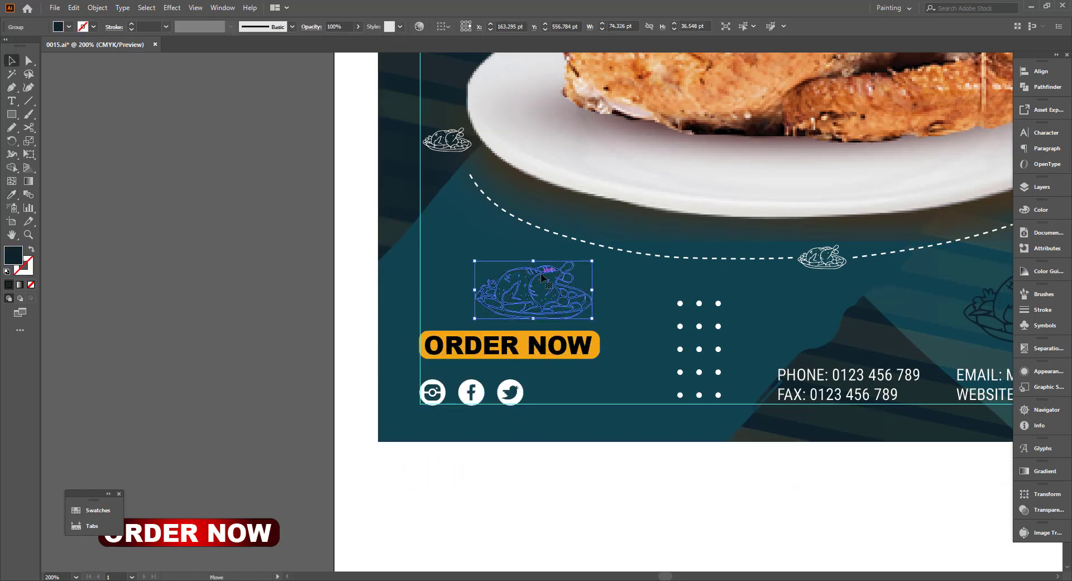
left_click_drag(546, 278, 523, 264)
left_click(238, 241)
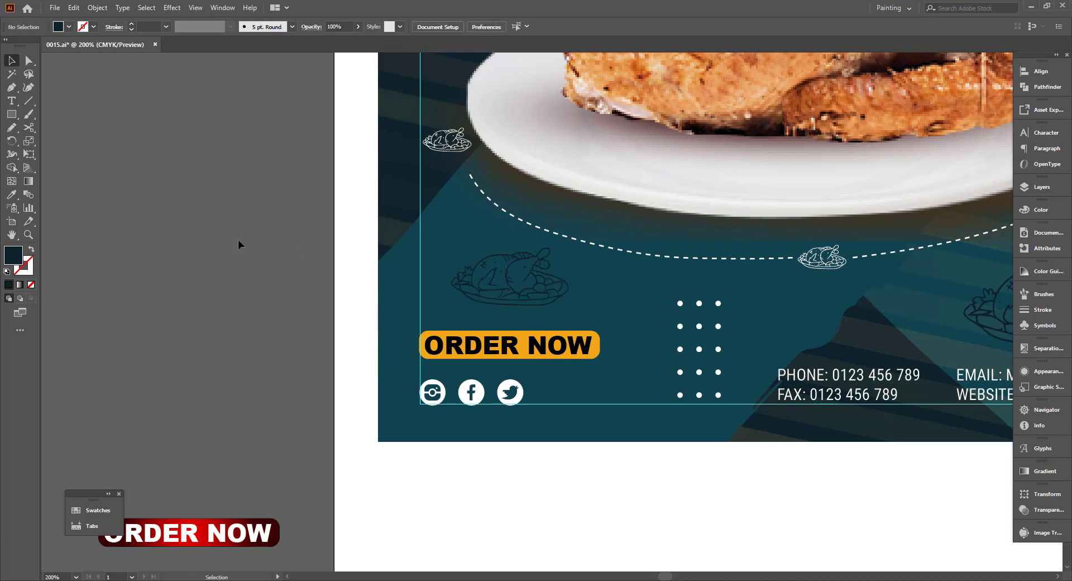
Scale down the ORDER NOW button at the left margin and bring it closer to the social icons
scroll(461, 411, "down", 2)
scroll(488, 410, "up", 1)
left_click(535, 366)
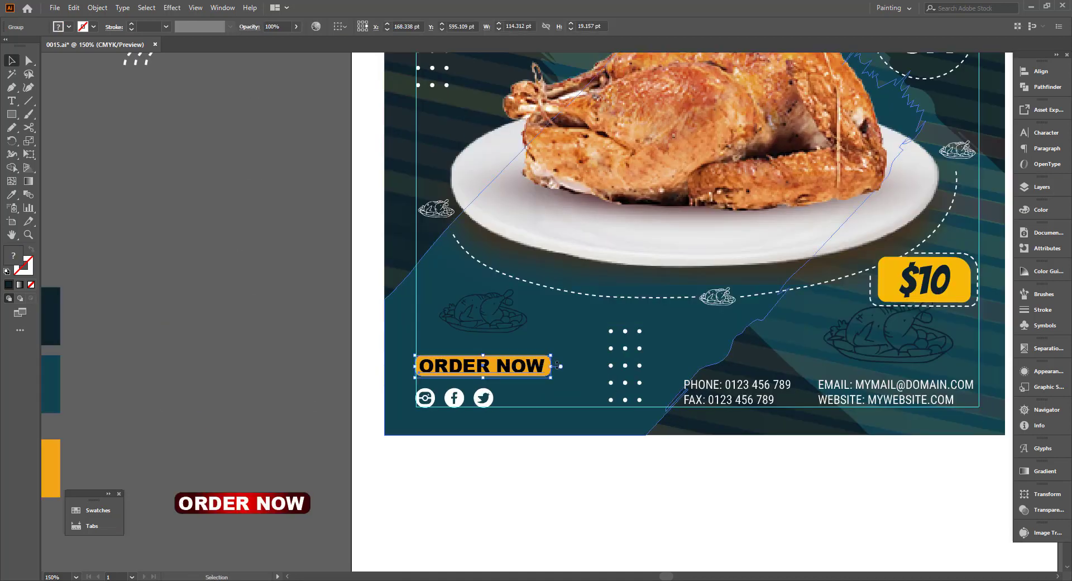
left_click_drag(551, 366, 504, 366)
left_click(280, 324)
left_click(480, 396)
scroll(472, 394, "up", 2)
left_click_drag(444, 344, 444, 354)
left_click(190, 158)
Narrow the ORDER NOW button further so it matches the width of the social icon row
key("a")
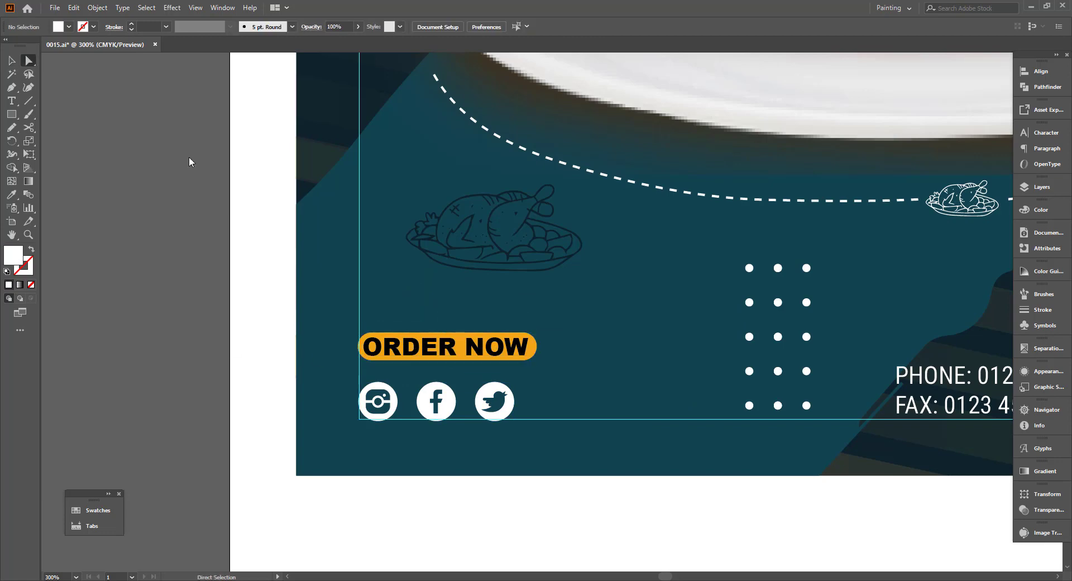
left_click(531, 349)
scroll(531, 346, "up", 2)
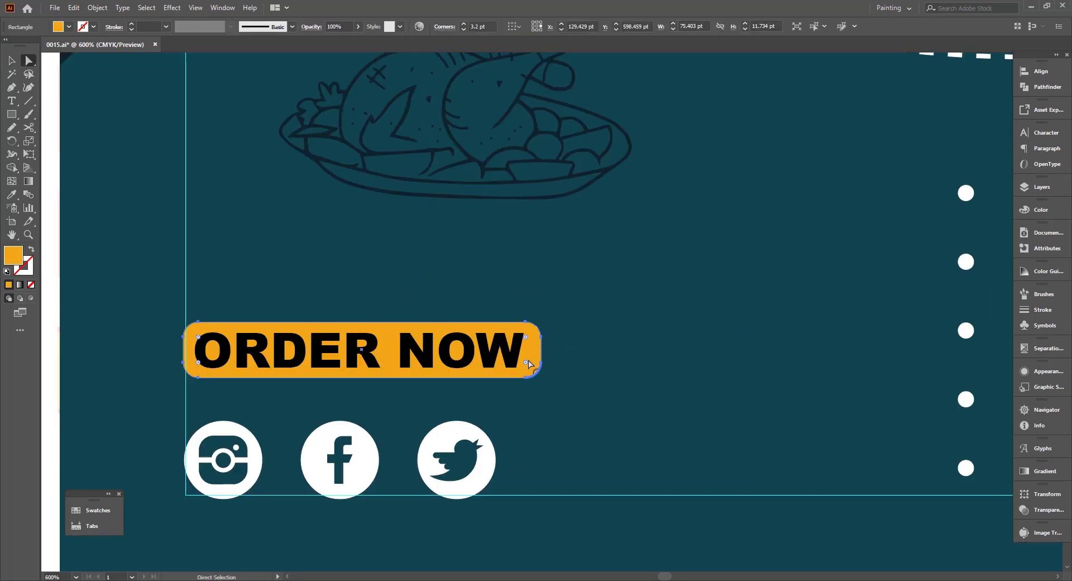
scroll(580, 358, "down", 2)
key("v")
left_click(267, 374)
scroll(267, 375, "down", 2)
left_click(385, 391)
scroll(385, 391, "up", 3)
left_click_drag(399, 389, 416, 519)
scroll(390, 373, "down", 4)
scroll(325, 482, "up", 2)
left_click(364, 413)
scroll(373, 413, "up", 2)
left_click_drag(394, 408, 375, 408)
scroll(418, 413, "down", 2)
left_click(409, 531)
scroll(409, 531, "down", 1)
left_click_drag(409, 531, 365, 486)
scroll(364, 486, "down", 2)
scroll(765, 341, "down", 1)
Duplicate the artboard with its complete banner beside the original
left_click_drag(765, 341, 786, 403)
left_click_drag(665, 523, 431, 479)
left_click(12, 221)
left_click_drag(322, 498, 652, 498)
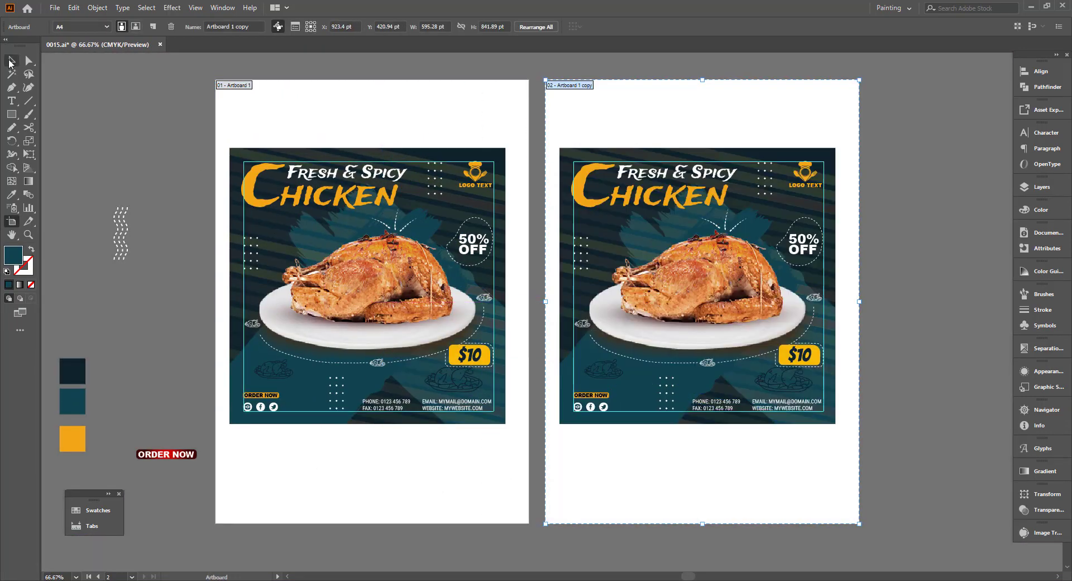
left_click(10, 62)
Delete the diagonal stripes from the banner on the duplicated artboard
left_click(804, 207)
left_click(833, 212)
key("Delete")
Fill the duplicate banner's background with the red radial gradient sampled from the spare ORDER NOW button
left_click(834, 177)
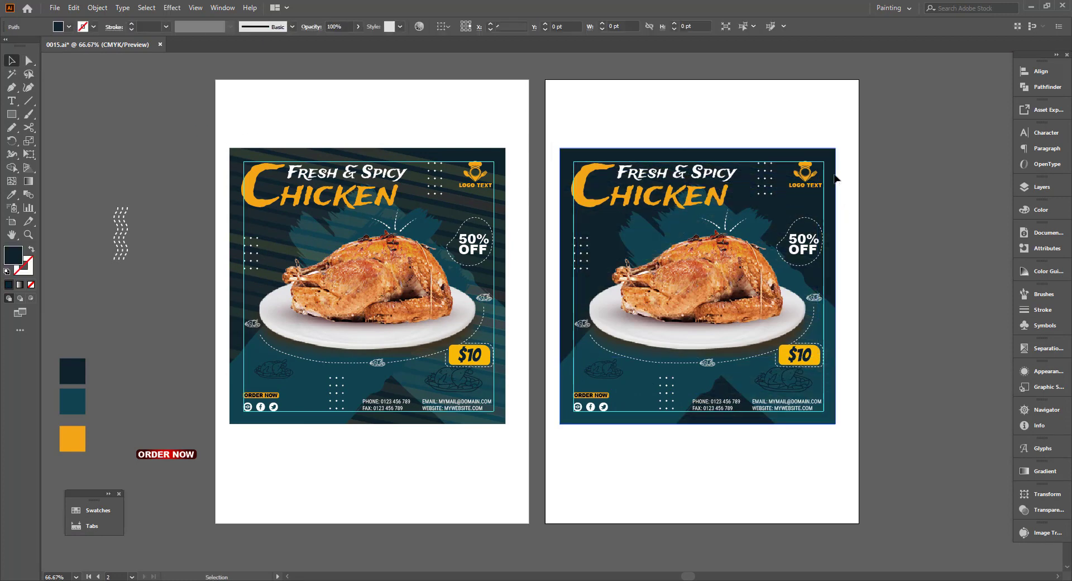
left_click(175, 450)
left_click(28, 268)
left_click(31, 285)
left_click(14, 255)
left_click(12, 60)
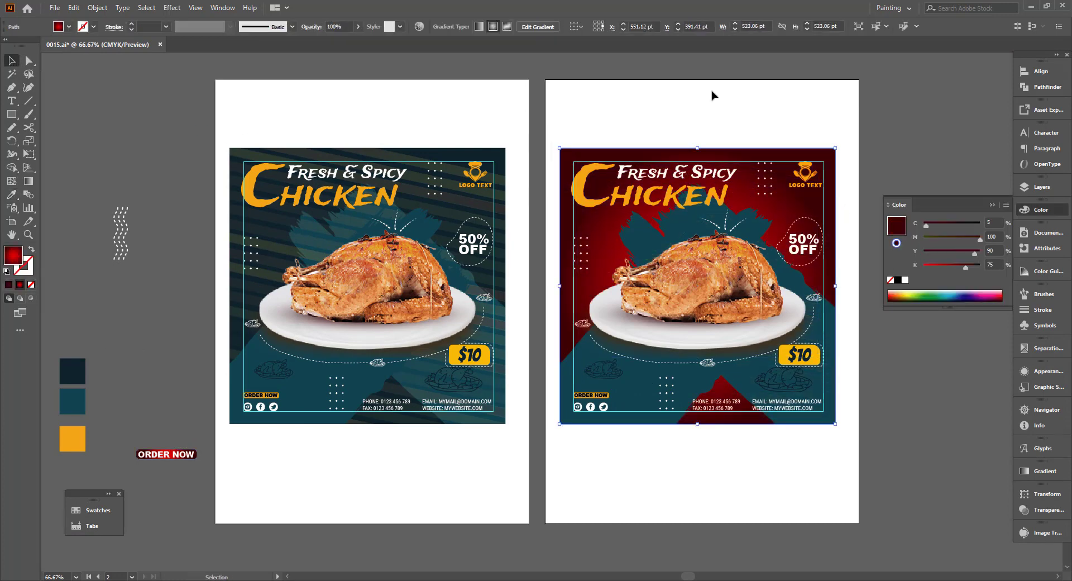
left_click(712, 94)
left_click_drag(712, 94, 681, 105)
Delete the teal brush shape running from the red banner's lower-right corner to behind the chicken
left_click(29, 61)
scroll(662, 474, "up", 1)
left_click_drag(641, 507, 637, 541)
left_click(842, 346)
key("Delete")
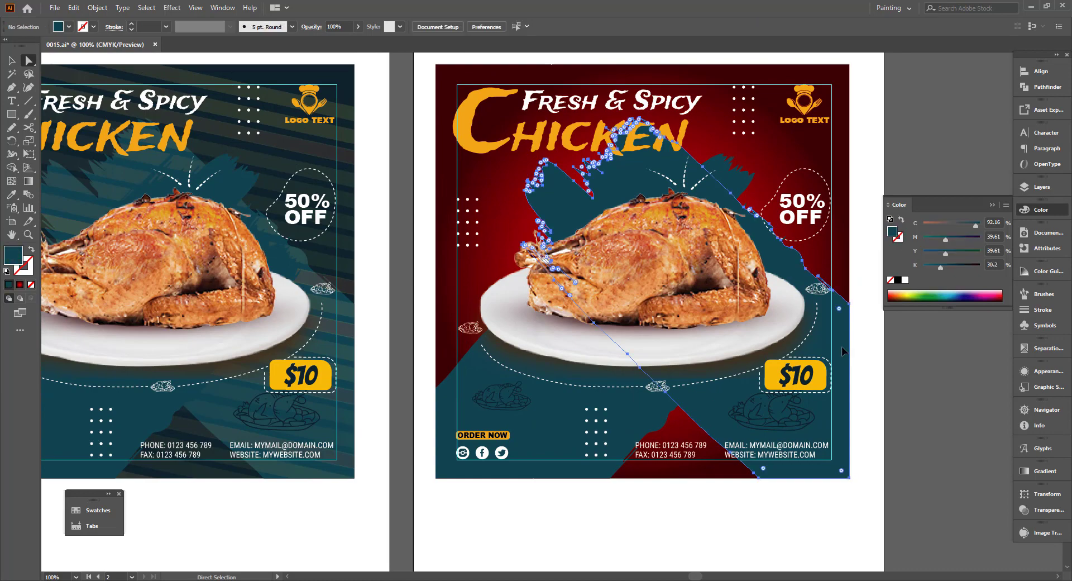
Fill the remaining teal brush shape on the red banner with the orange sampled from the original banner's CHICKEN headline
left_click(546, 426)
left_click(11, 195)
left_click(113, 137)
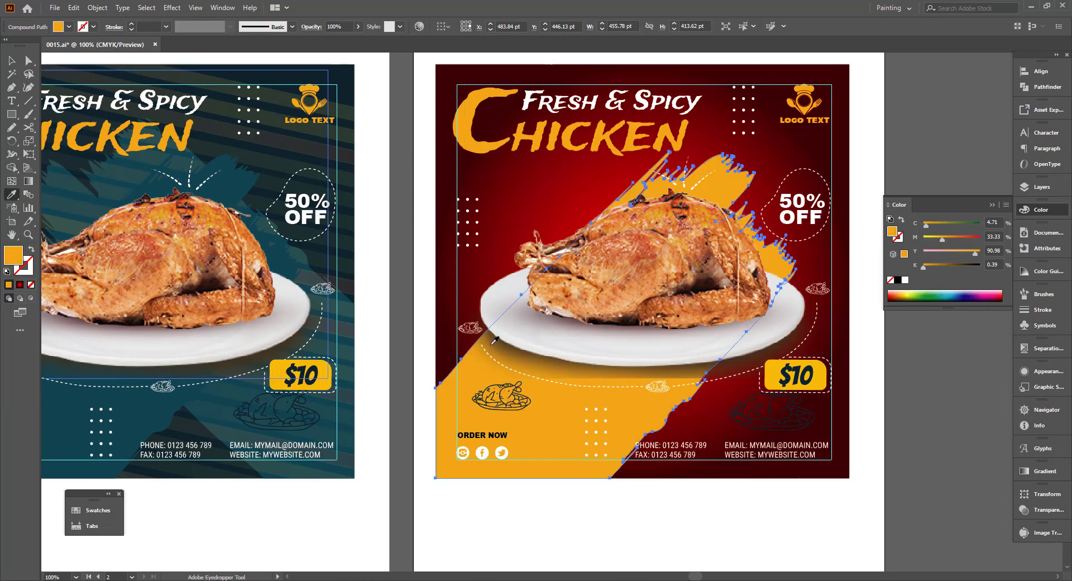
Delete the large dark chicken line drawing above the contact details on the red banner
left_click(12, 61)
scroll(431, 269, "down", 1)
left_click(708, 457)
scroll(707, 457, "up", 1)
left_click(660, 376)
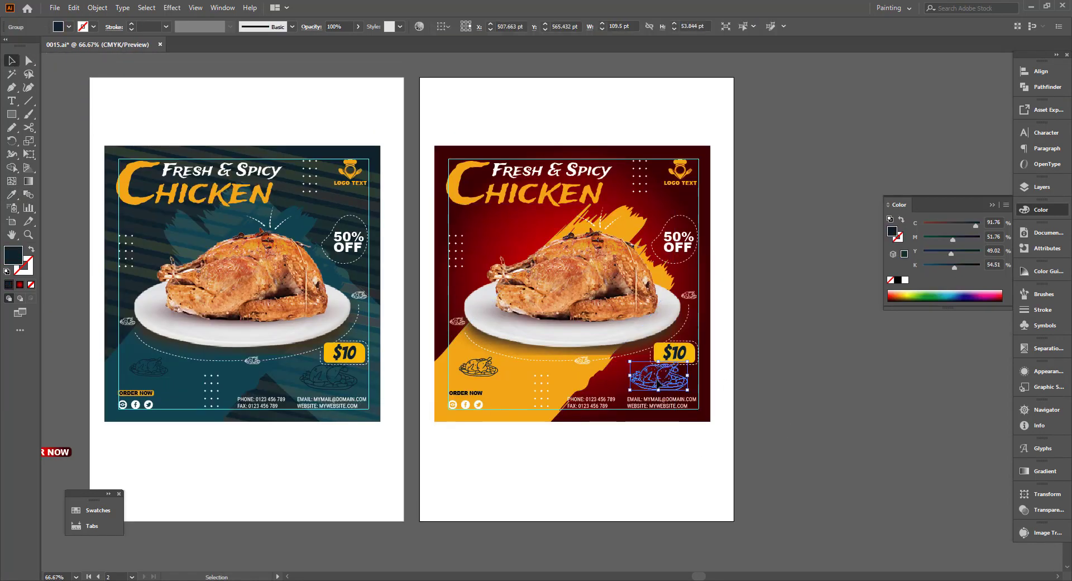
key("Delete")
left_click(495, 371)
key("Delete")
scroll(798, 475, "up", 1)
key("ctrl+z")
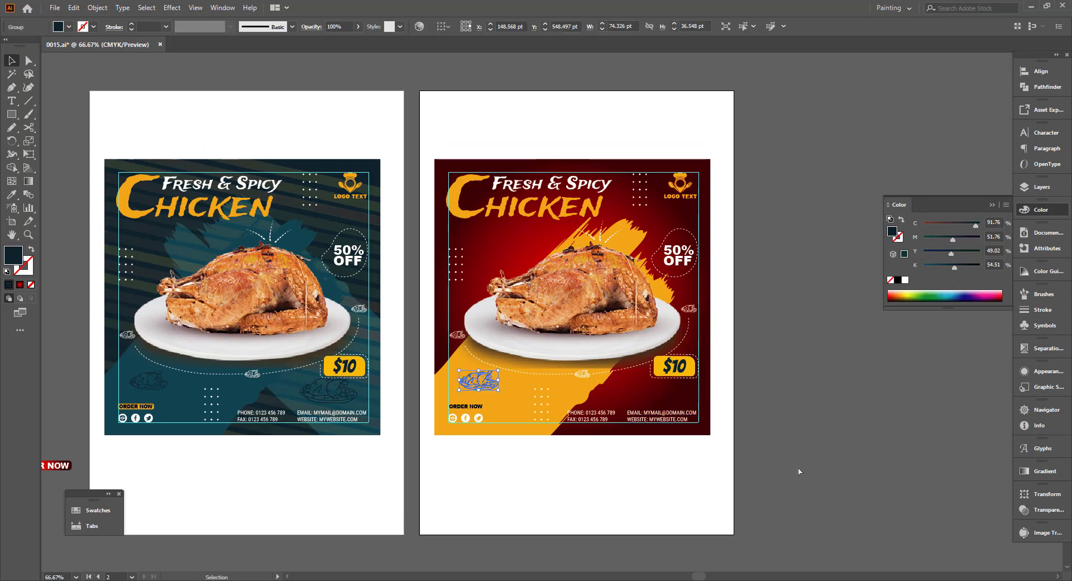
Copy the dark chicken drawing from the orange area to the space above the red banner's contact details
scroll(798, 473, "right", 1)
left_click(799, 472)
scroll(799, 472, "up", 1)
left_click_drag(476, 393, 621, 410)
left_click(789, 443)
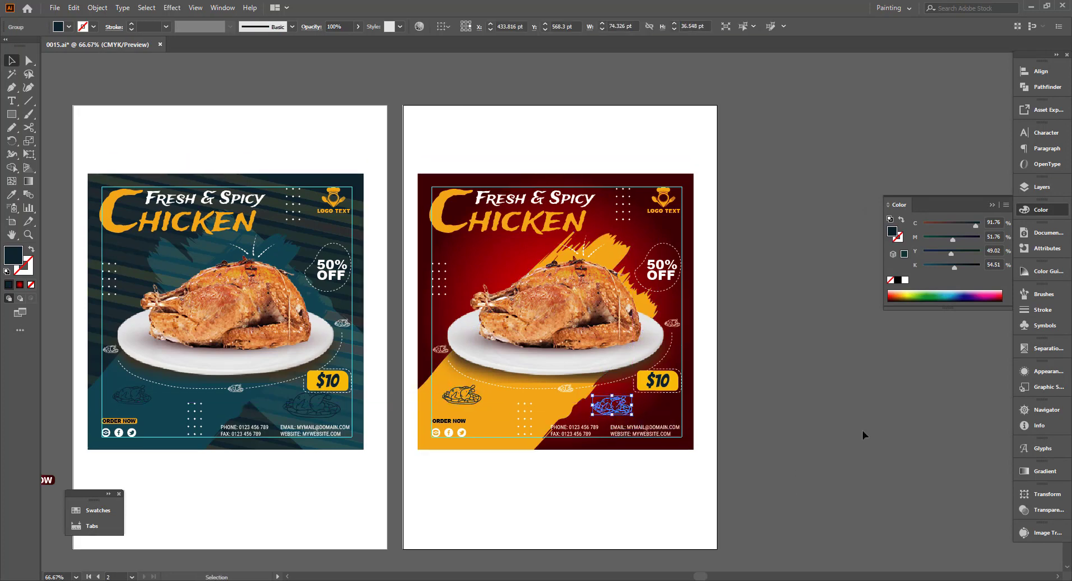
left_click(862, 431)
Set the chicken drawing on the orange area to Multiply blending with about 53% opacity
left_click(468, 398)
left_click(1048, 509)
left_click(916, 505)
left_click(909, 315)
left_click(796, 378)
scroll(494, 407, "up", 2)
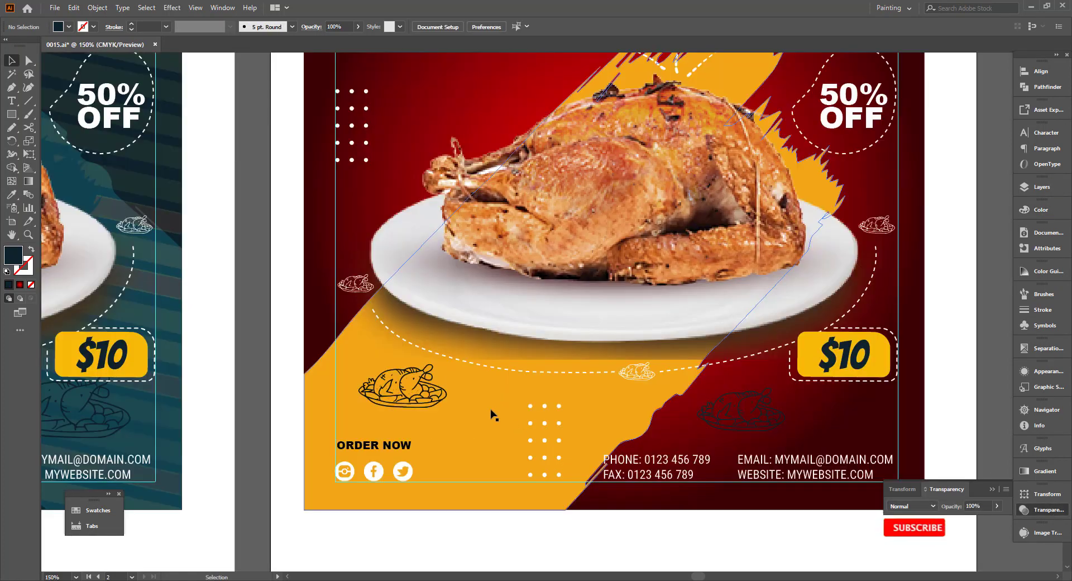
scroll(491, 412, "down", 1)
left_click(406, 397)
left_click(997, 506)
left_click_drag(997, 518, 974, 518)
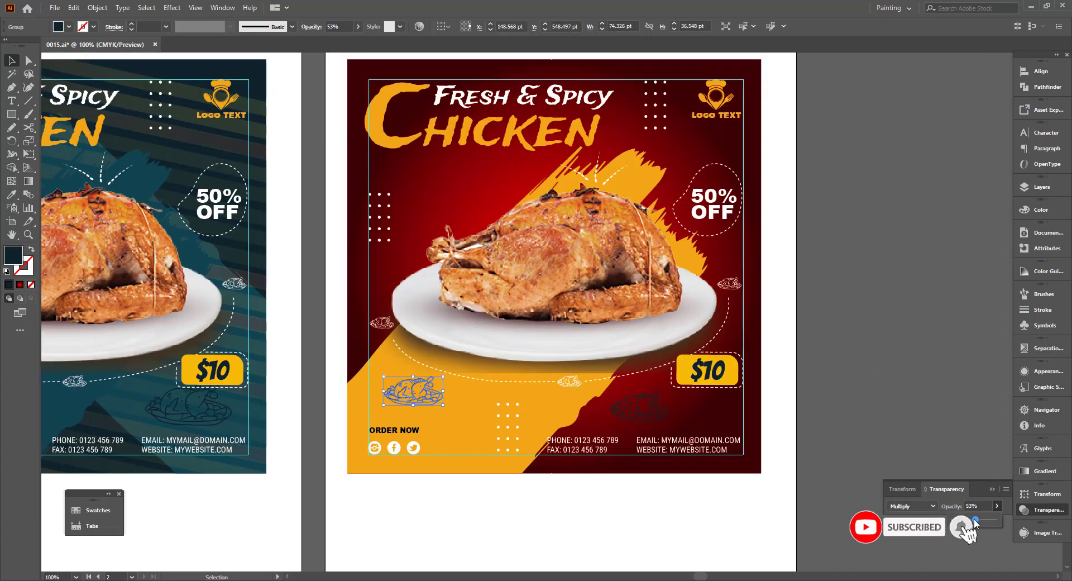
left_click(876, 384)
scroll(622, 391, "down", 1)
left_click(993, 489)
Replace the chicken drawing above the contact details with a copy of the semi-transparent one, and place another copy below the headline
scroll(790, 401, "up", 1)
left_click(563, 410)
left_click(793, 410)
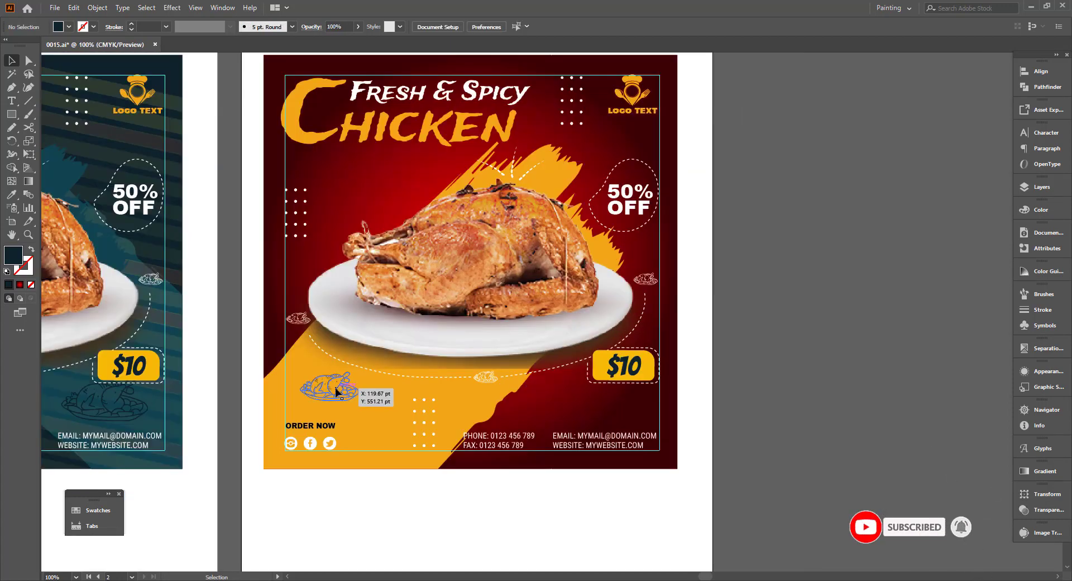
left_click_drag(335, 386, 336, 391)
left_click_drag(571, 404, 577, 407)
left_click(787, 408)
left_click_drag(787, 408, 799, 445)
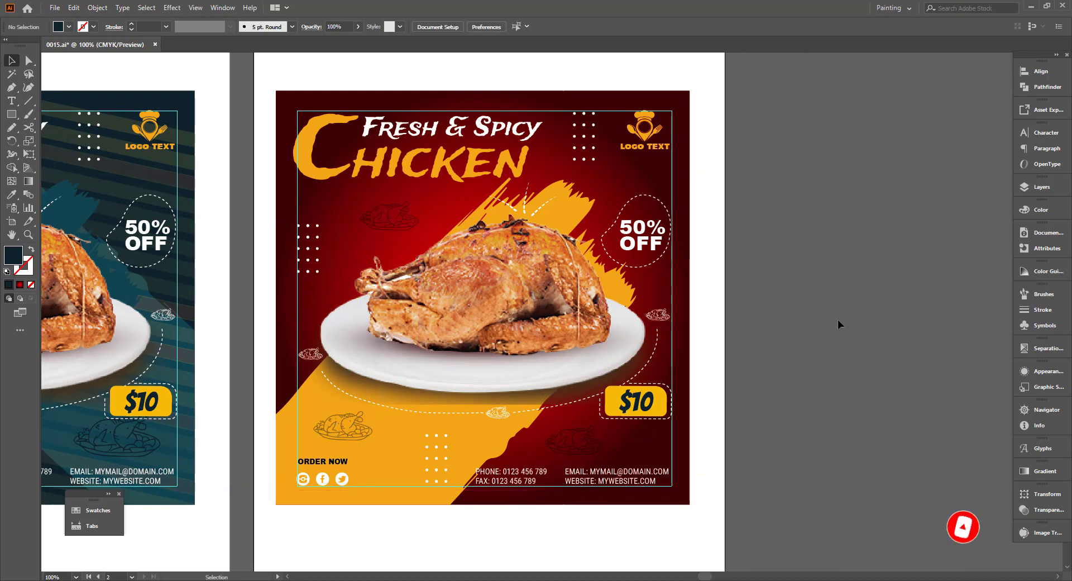
Fill the red banner's ORDER NOW button rectangle with the red gradient sampled from the banner background
scroll(837, 319, "left", 6)
scroll(944, 443, "up", 1)
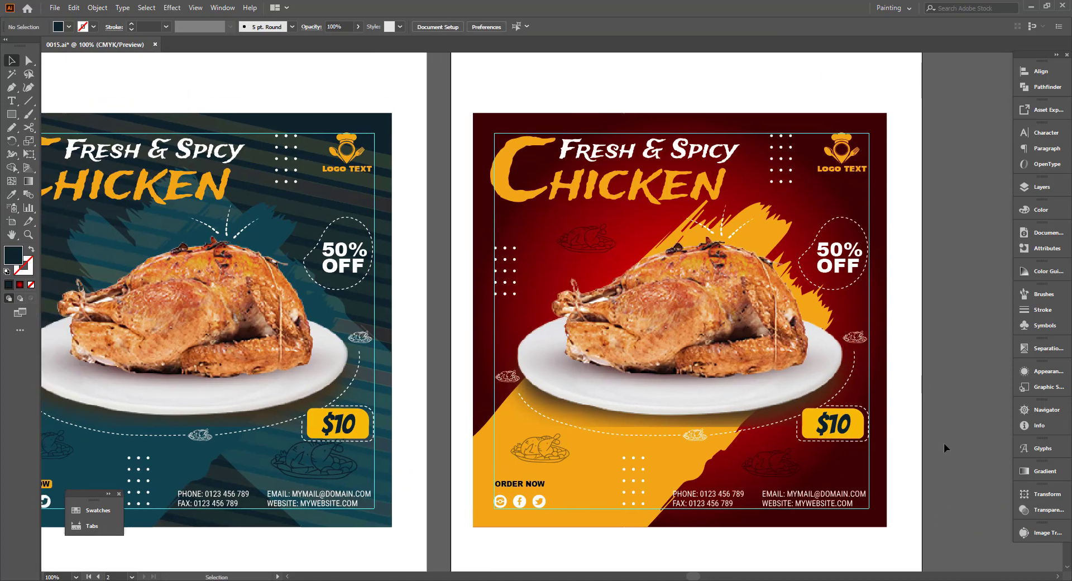
scroll(944, 443, "down", 1)
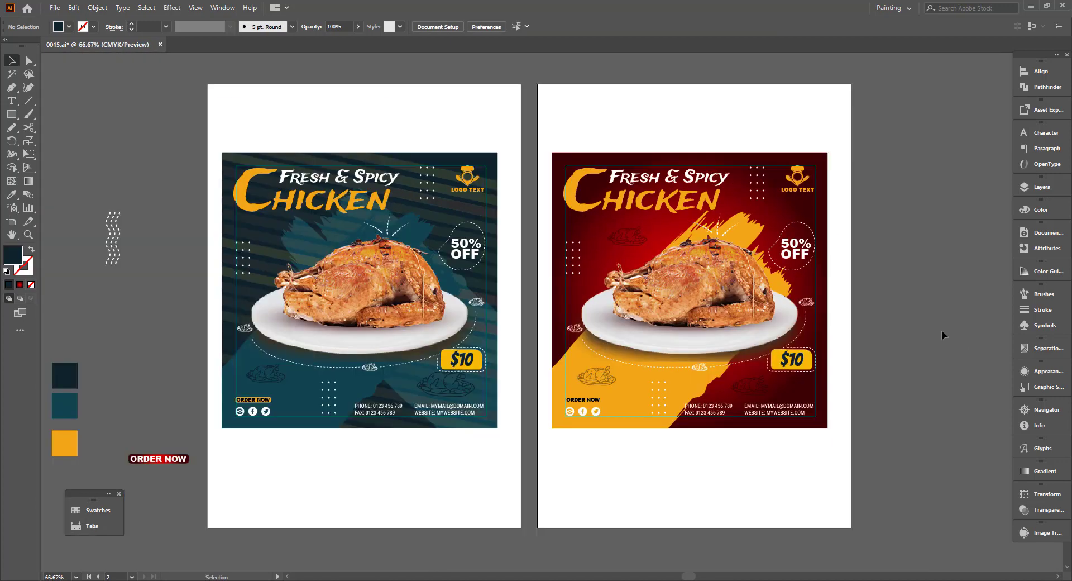
right_click(29, 62)
left_click(84, 72)
left_click(600, 400)
key("i")
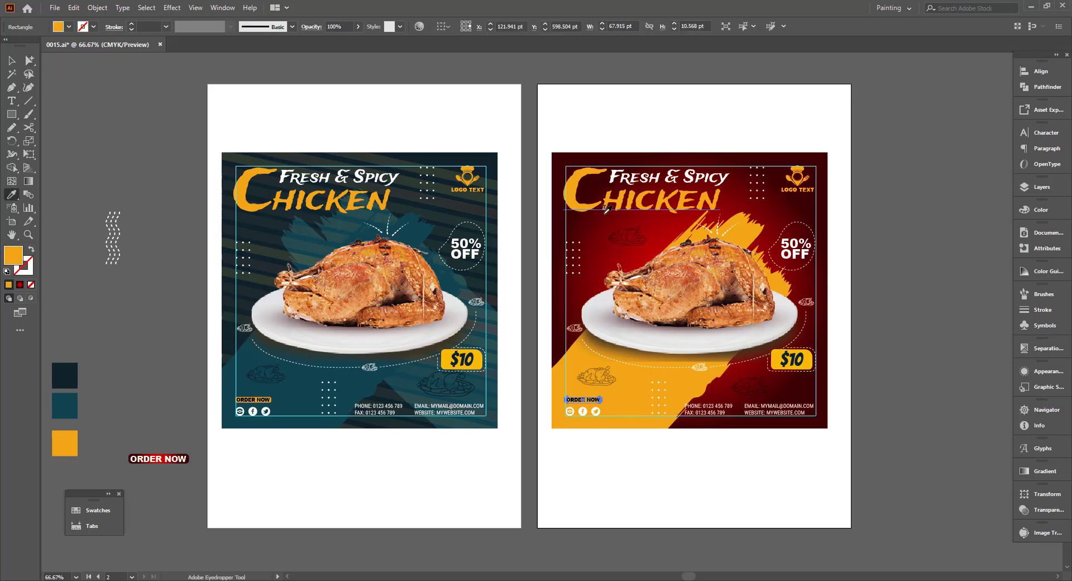
left_click(763, 250)
left_click(923, 358)
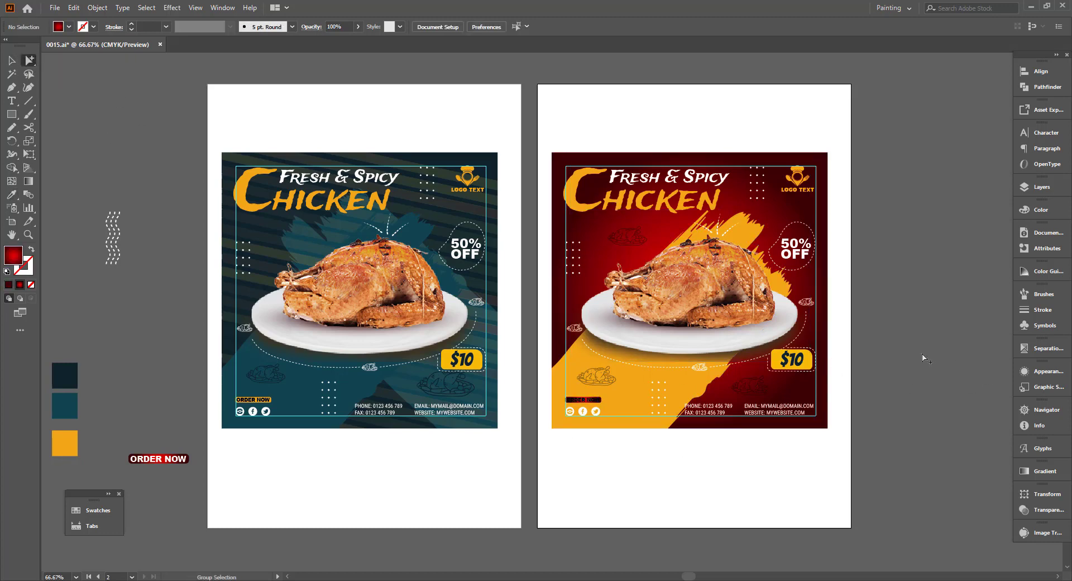
Change the ORDER NOW text on the red banner to white
left_click(585, 402)
left_click(69, 27)
left_click(23, 47)
left_click(898, 344)
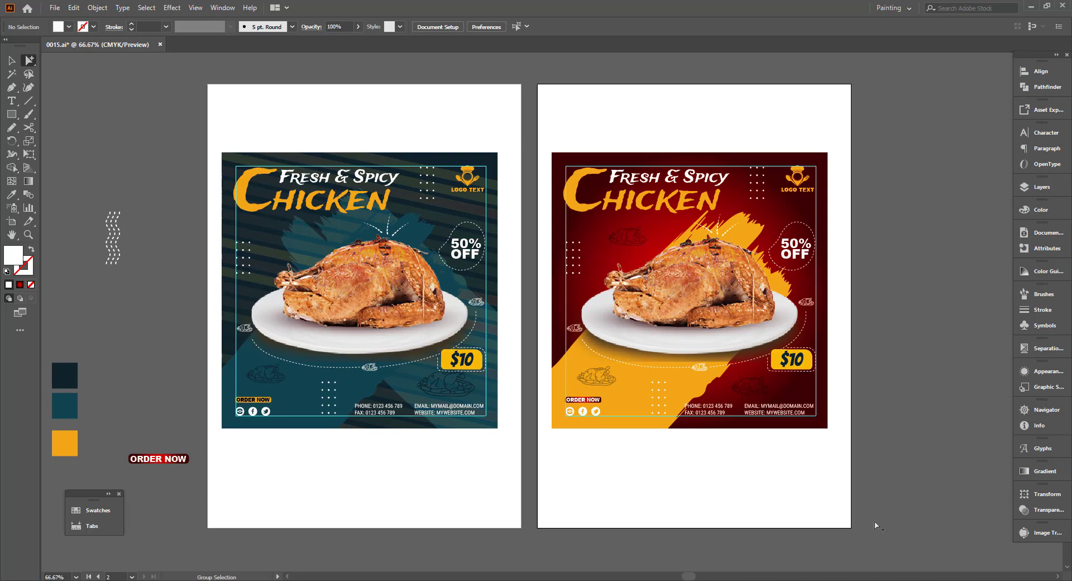
left_click(55, 7)
left_click(240, 60)
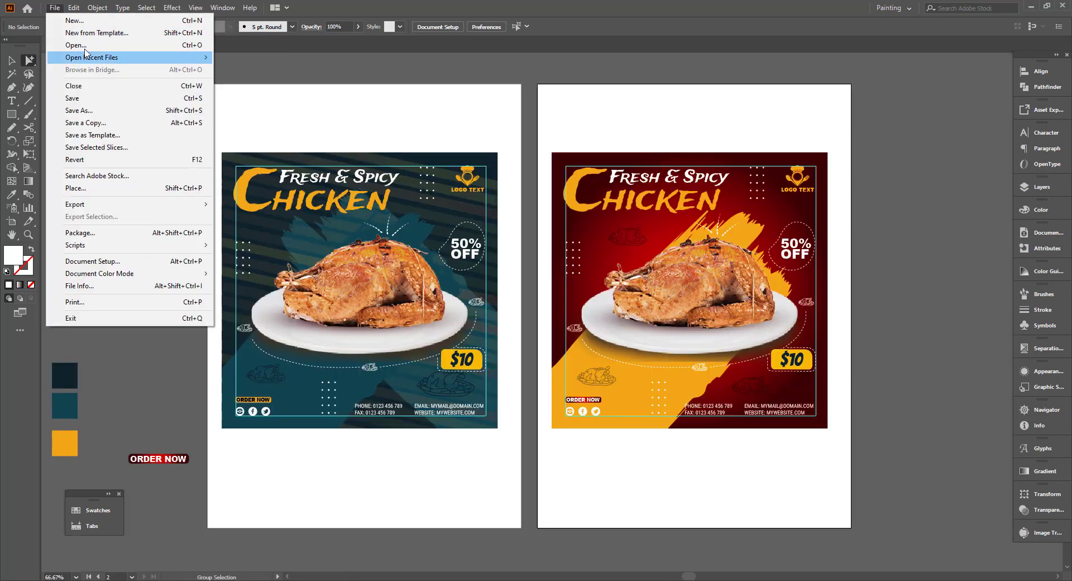
left_click(307, 70)
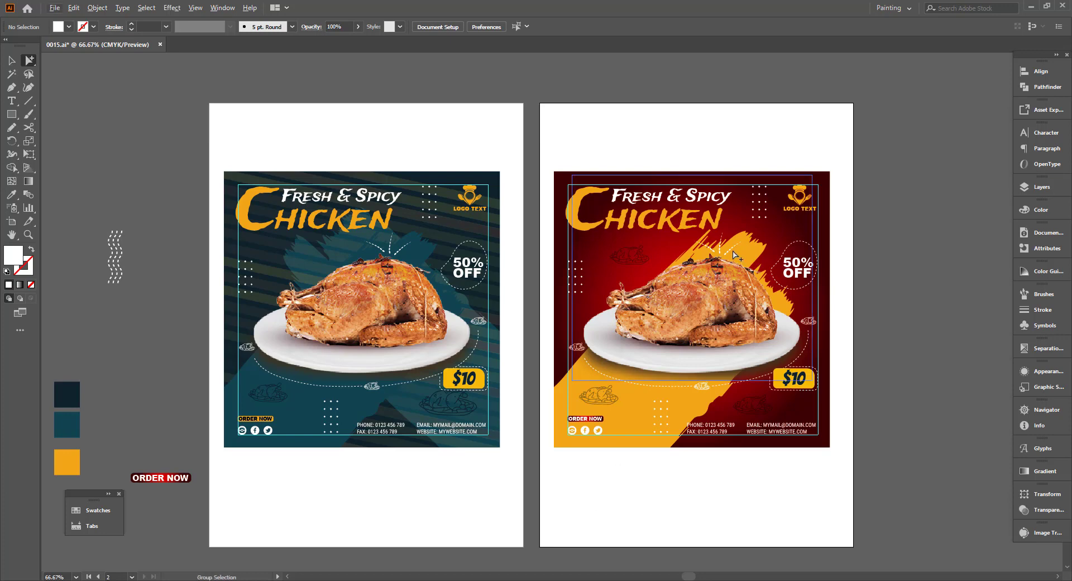
key("shift+x")
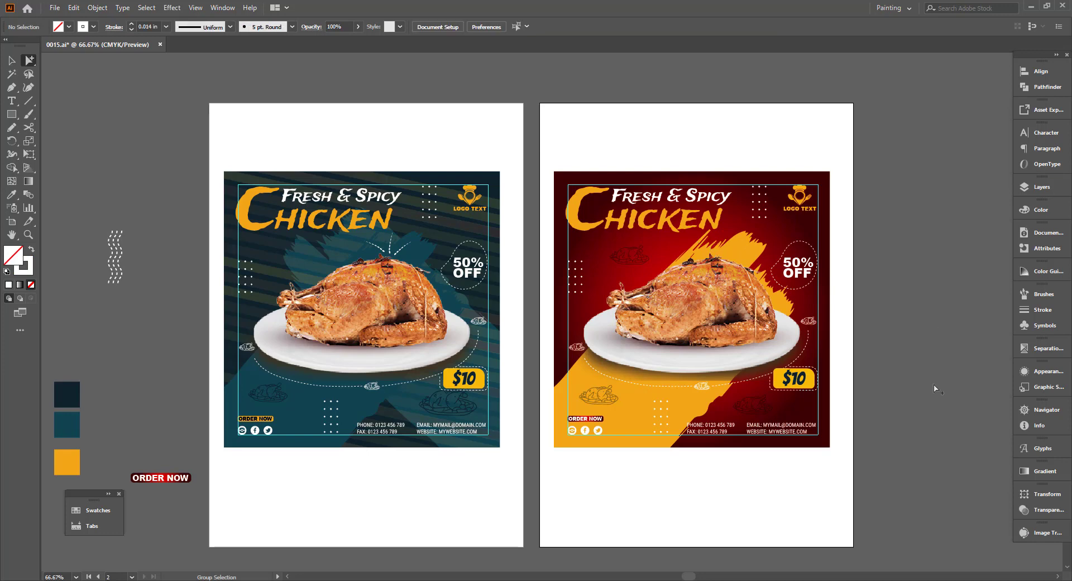
left_click_drag(936, 389, 944, 393)
Hide the guides on both artboards
right_click(913, 333)
left_click(923, 444)
left_click_drag(894, 474, 924, 475)
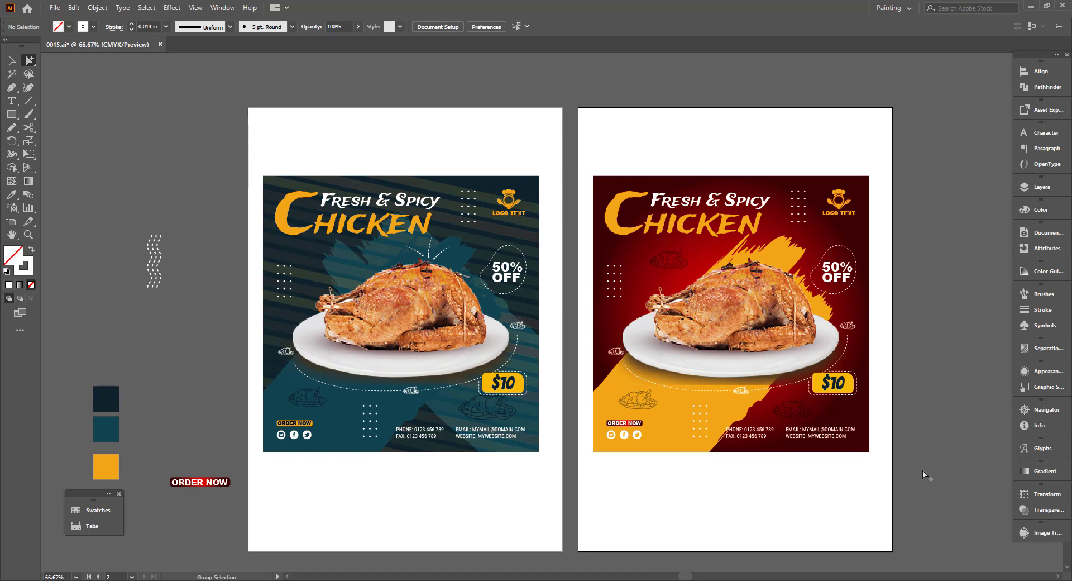
Delete the leftover color swatches, wavy dots and spare ORDER NOW button beside the artboards, and save the document
key("v")
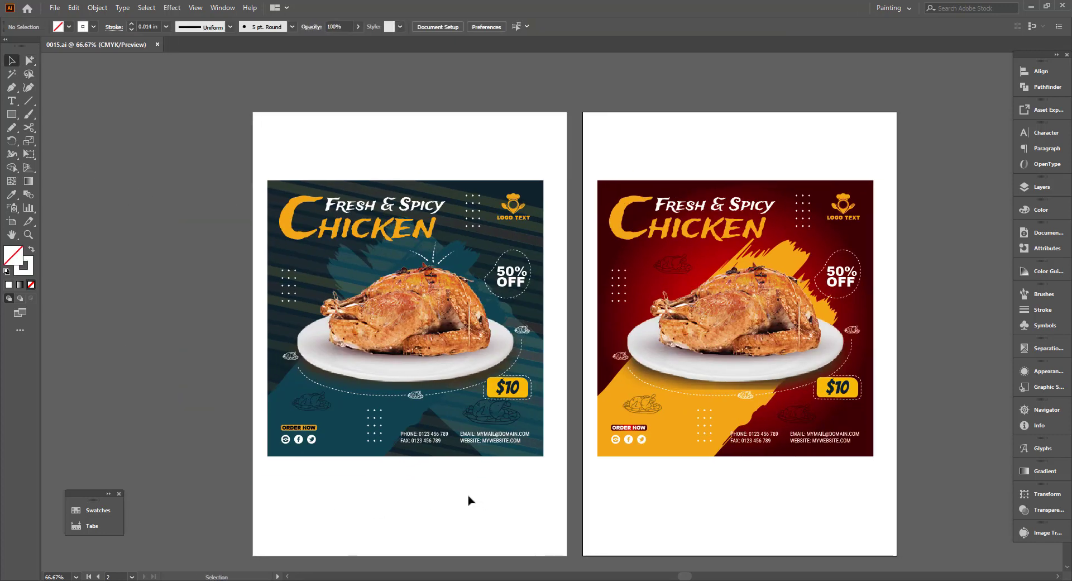
scroll(463, 498, "up", 1)
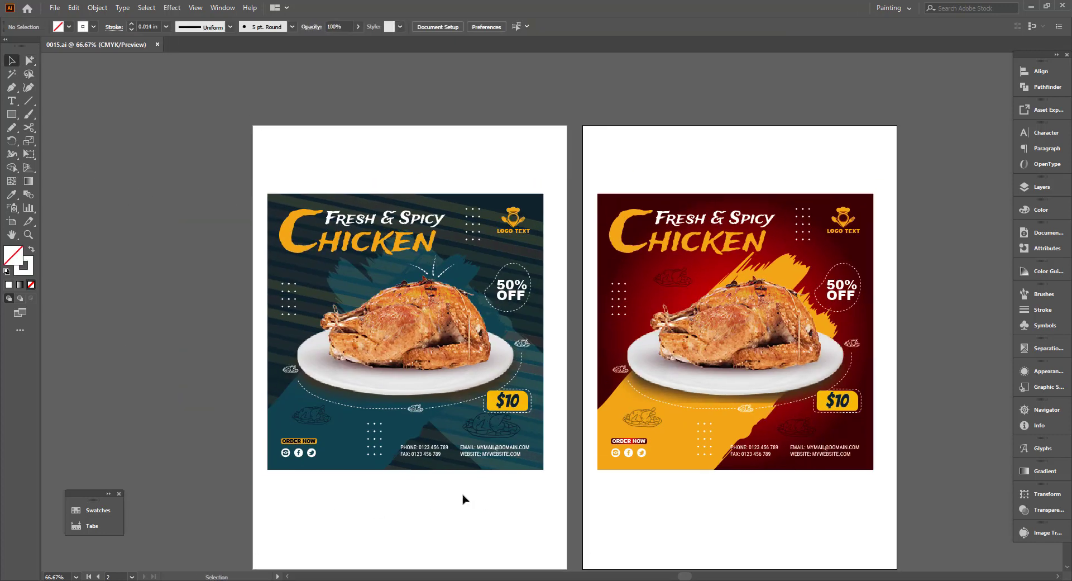
scroll(624, 526, "up", 2)
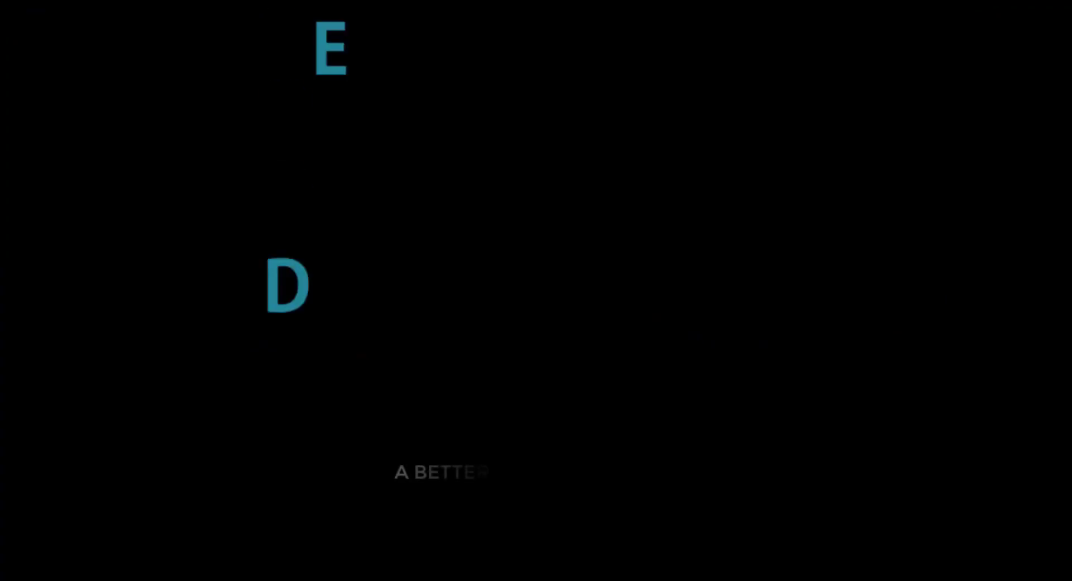